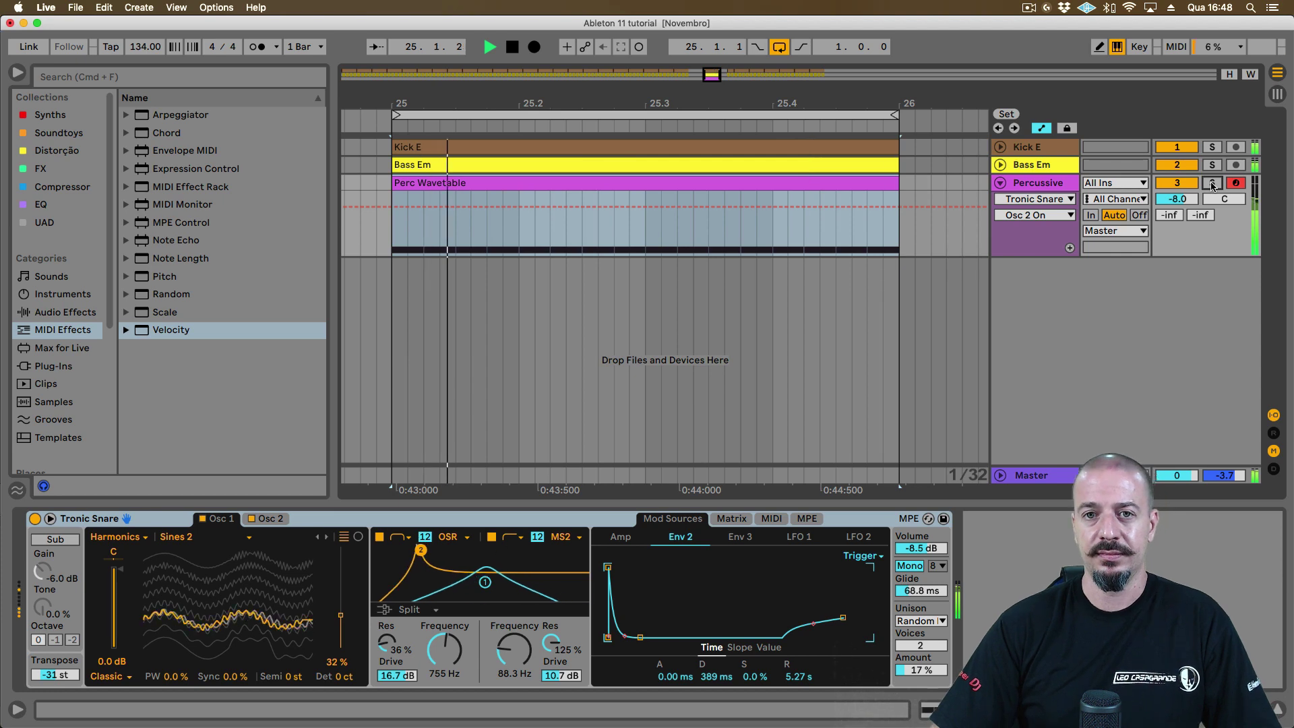
# Stop playback and open the Perc Wavetable clip's notes with velocity and probability lanes shown and the velocity lane enlarged
pyautogui.press('space')
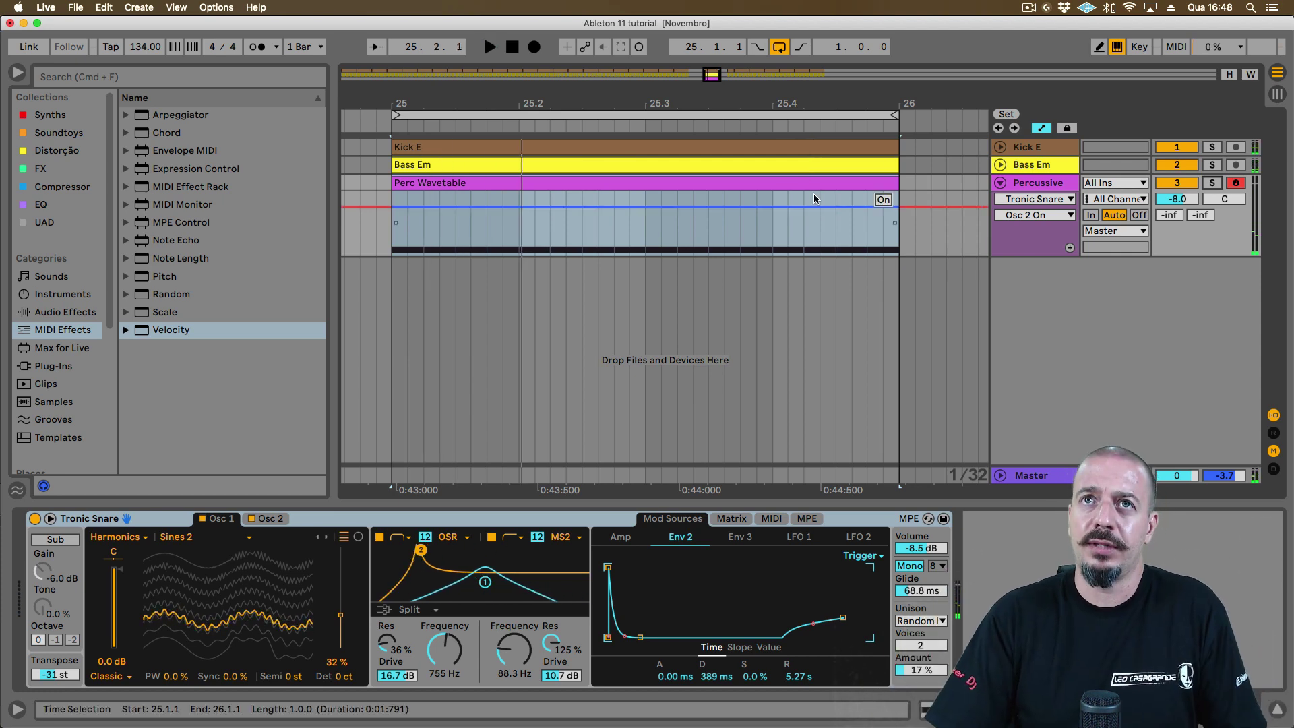
pyautogui.doubleClick(754, 182)
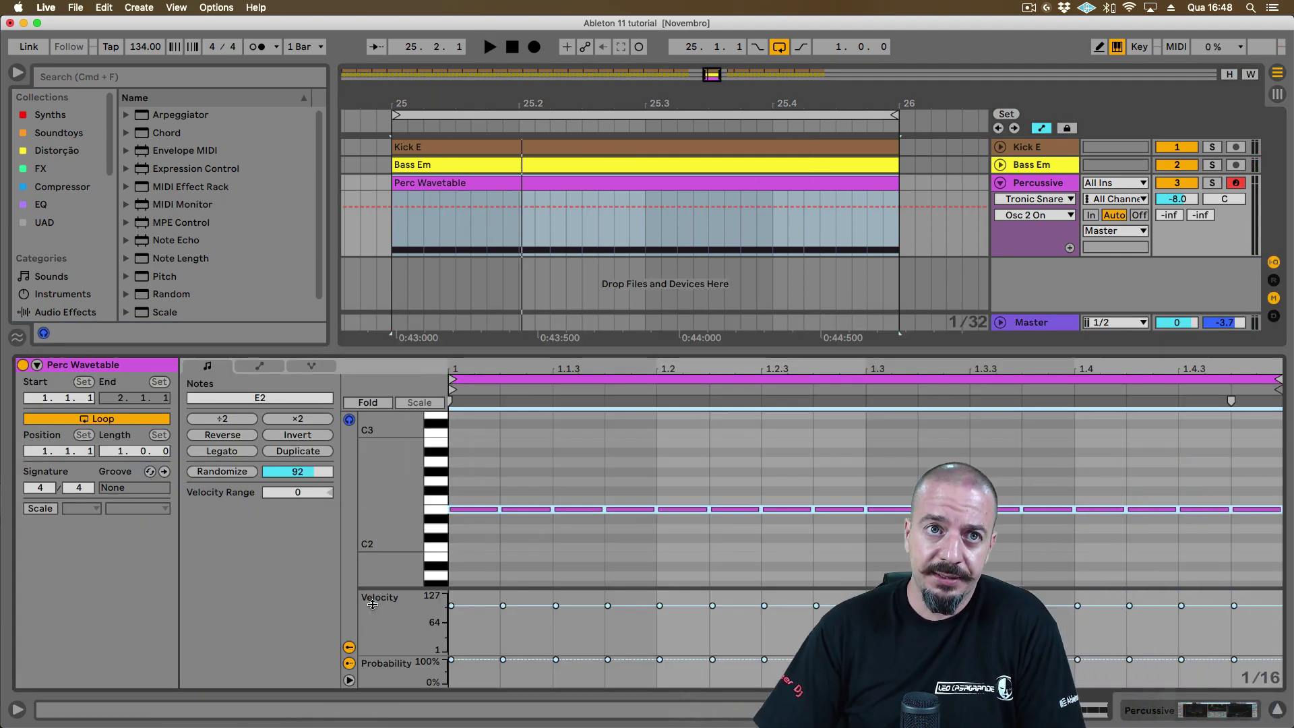
pyautogui.click(349, 647)
pyautogui.click(349, 664)
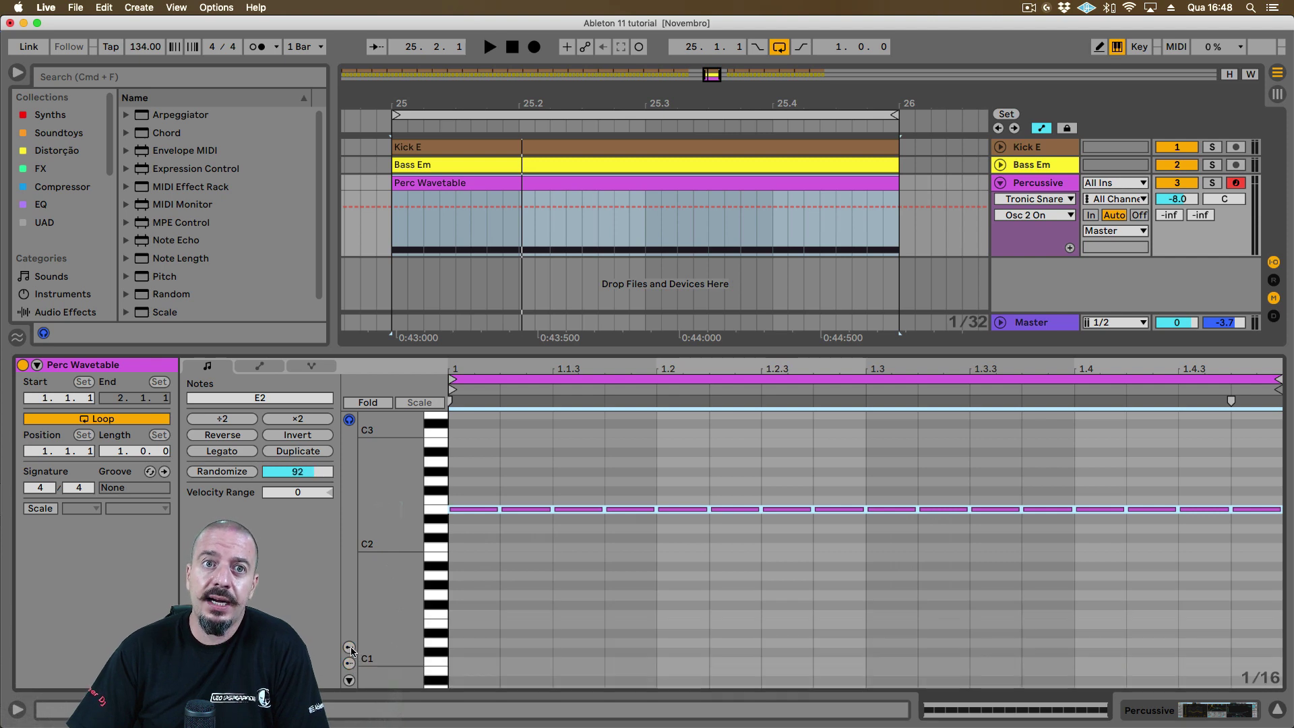
pyautogui.click(349, 647)
pyautogui.click(350, 663)
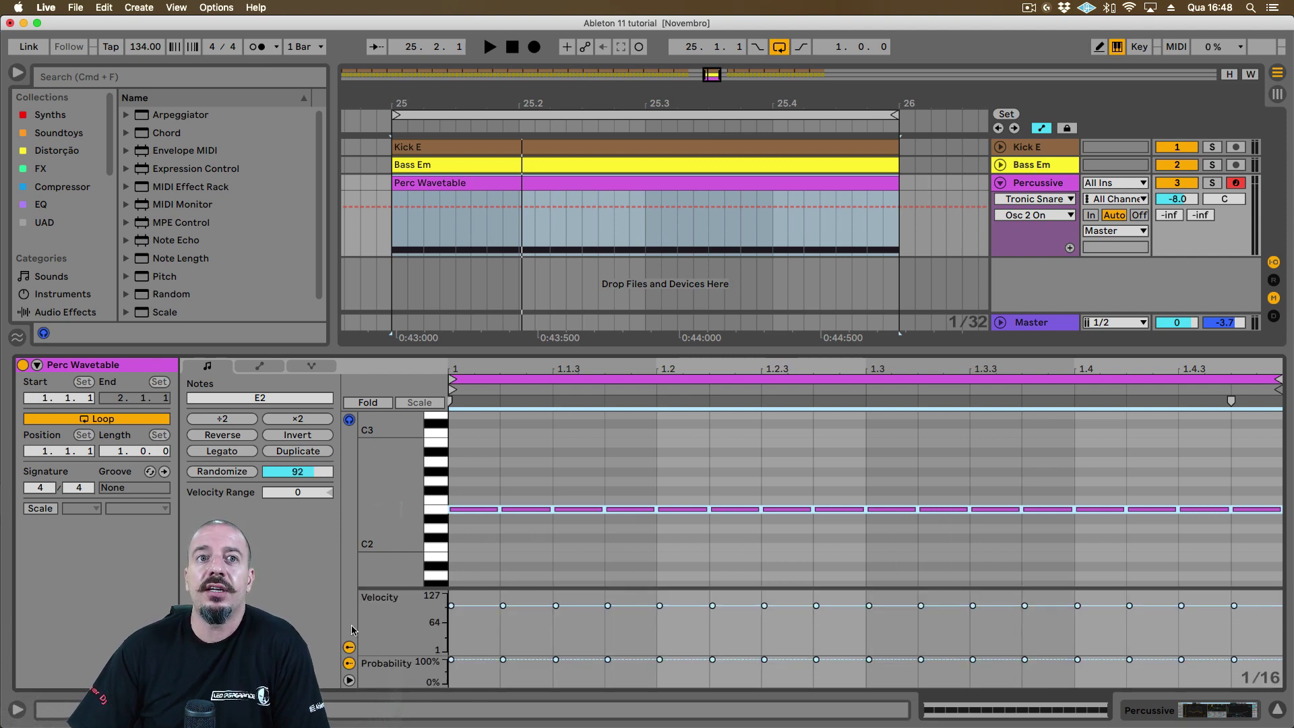
pyautogui.moveTo(407, 589); pyautogui.dragTo(408, 548)
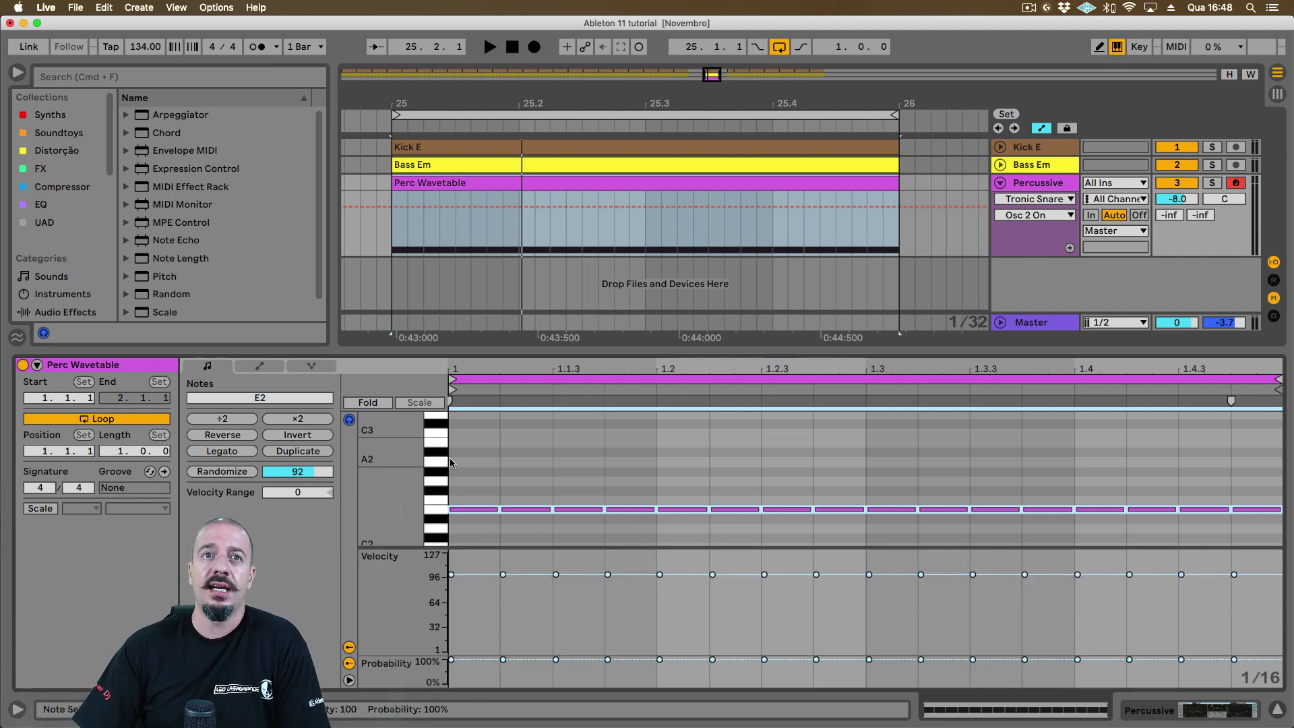
# Give all the E2 notes in the Perc Wavetable clip a velocity range of -61
pyautogui.scroll(-2, 445, 472)
pyautogui.scroll(-1, 442, 488)
pyautogui.click(455, 459)
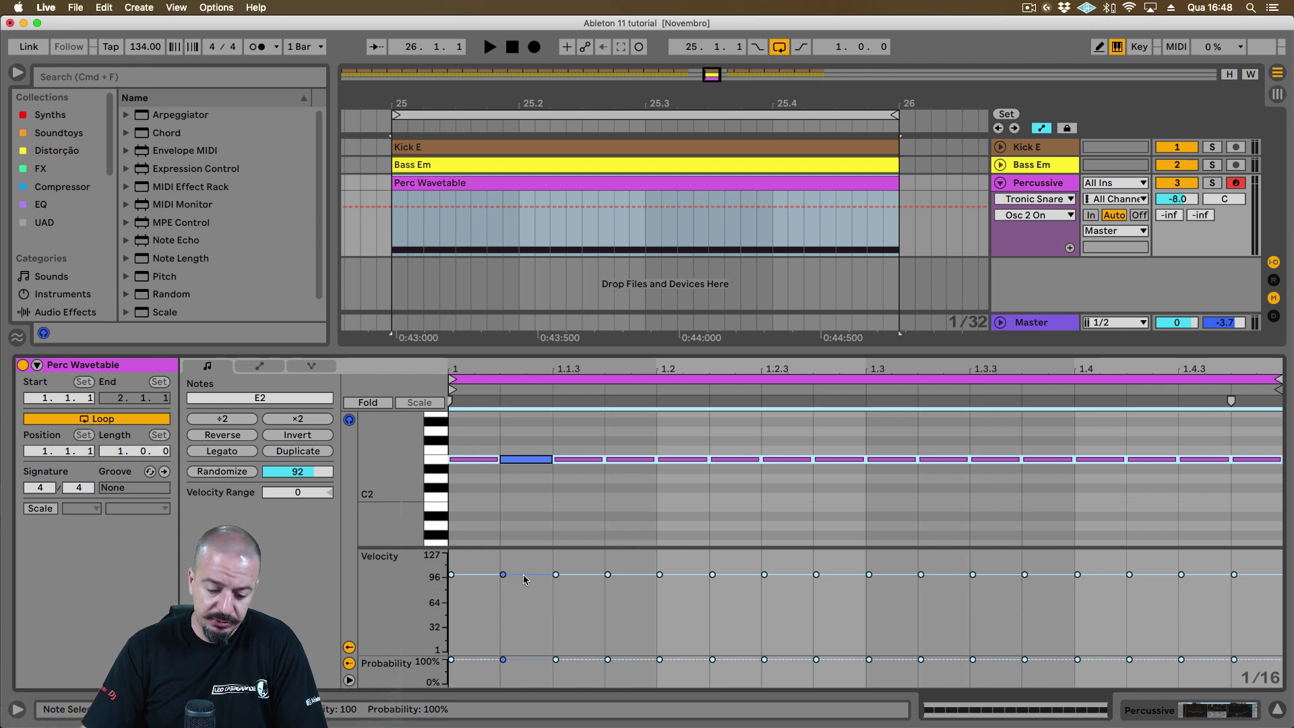
pyautogui.moveTo(503, 575); pyautogui.dragTo(502, 601)
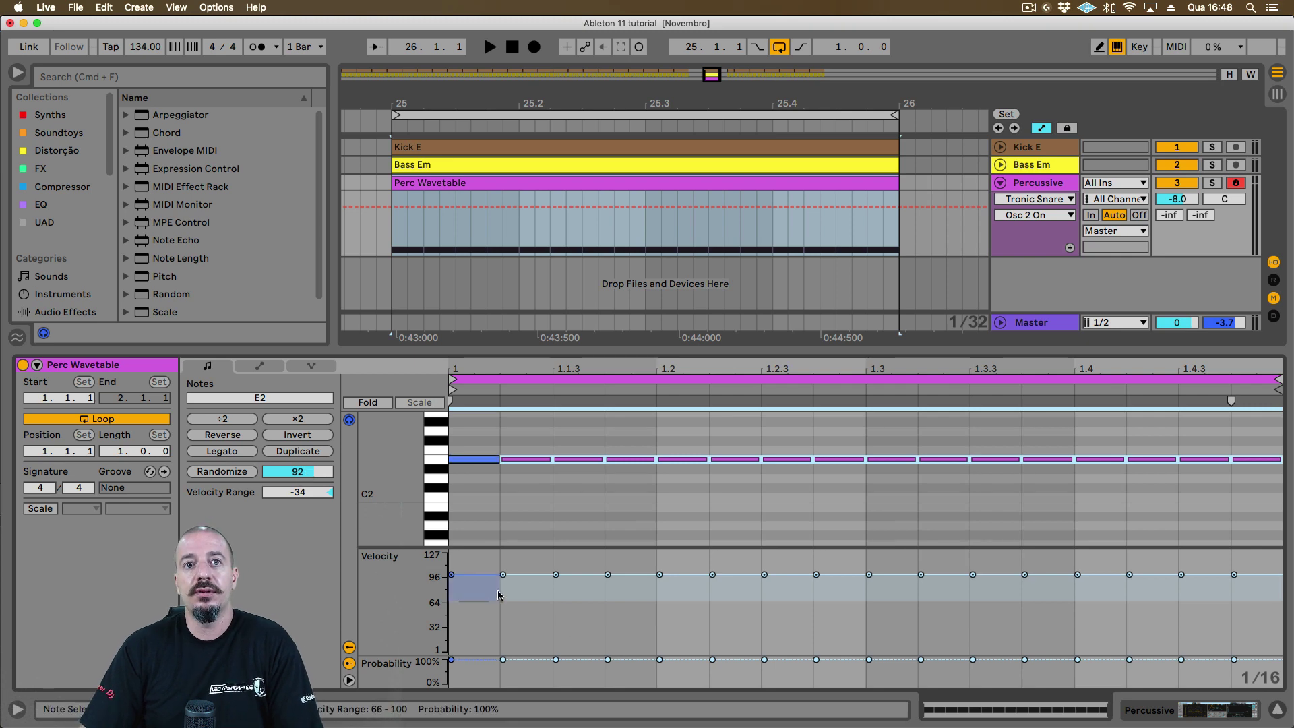
pyautogui.moveTo(512, 602); pyautogui.dragTo(526, 621)
pyautogui.click(451, 575)
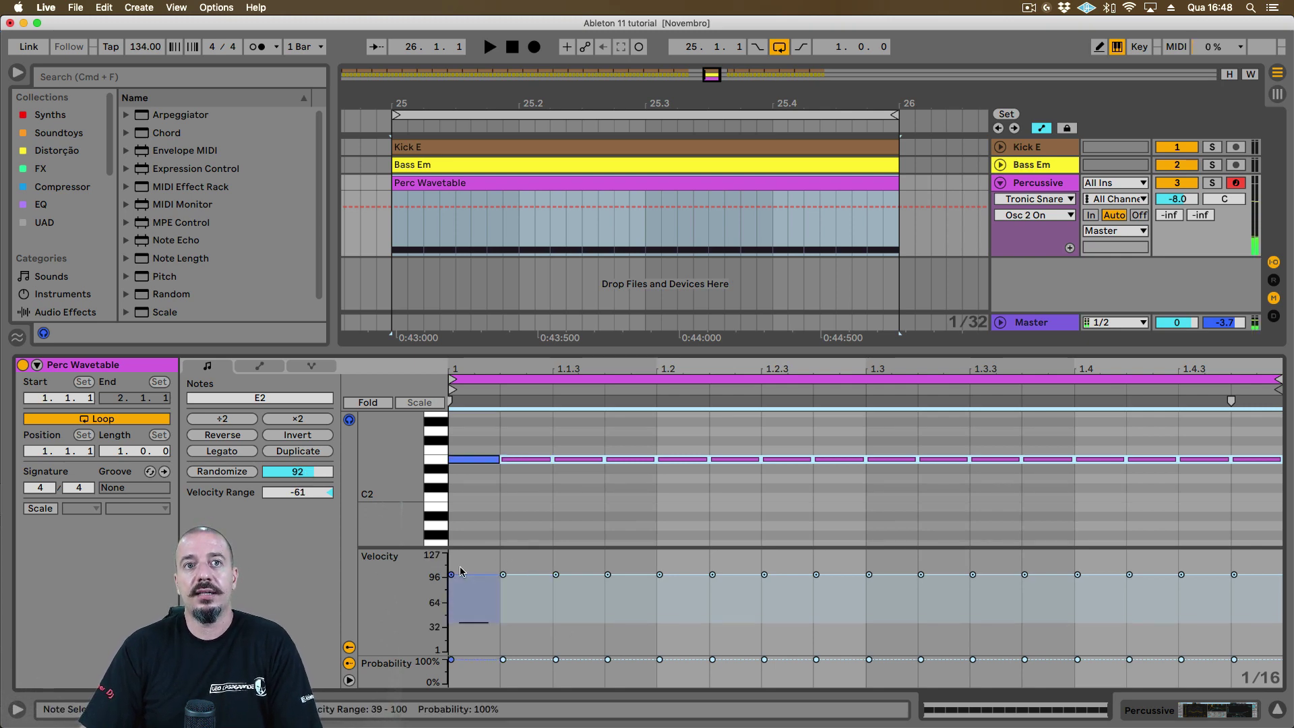
pyautogui.click(472, 621)
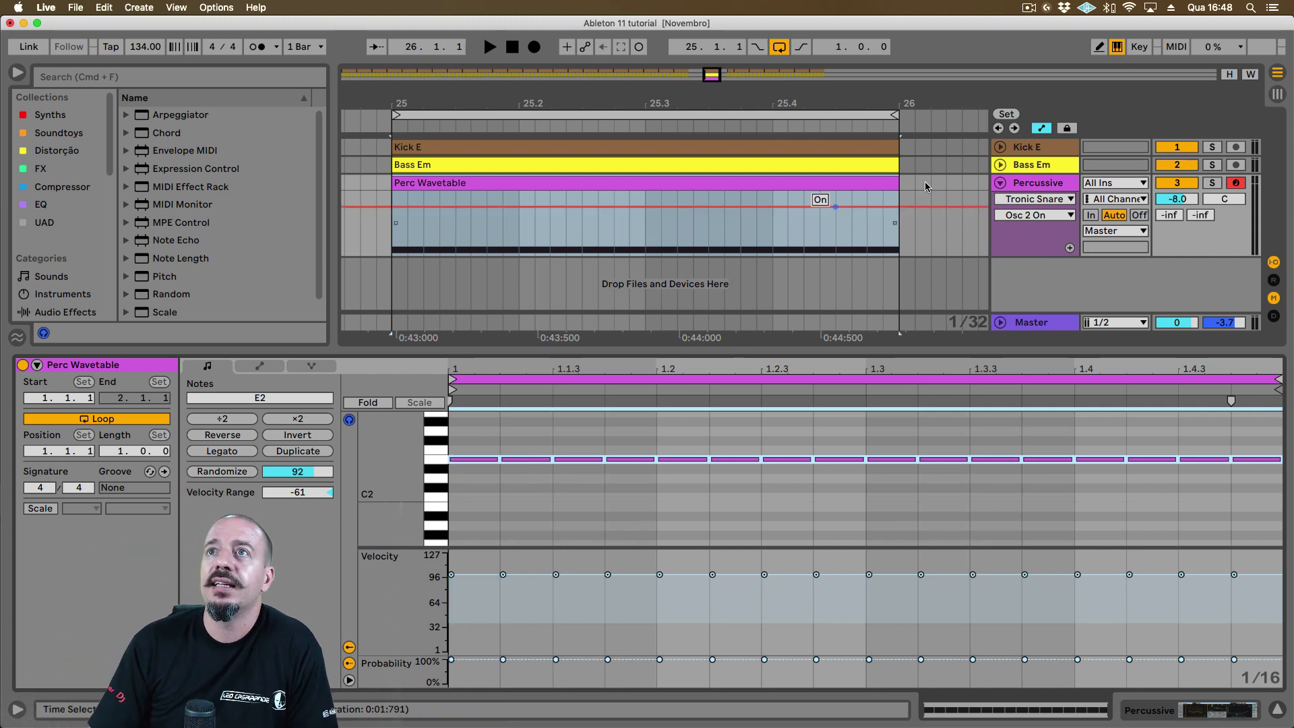
# Play the loop with the Percussive track soloed, and unsolo it to hear the velocity variation with the kick and bass
pyautogui.click(1211, 183)
pyautogui.press('space')
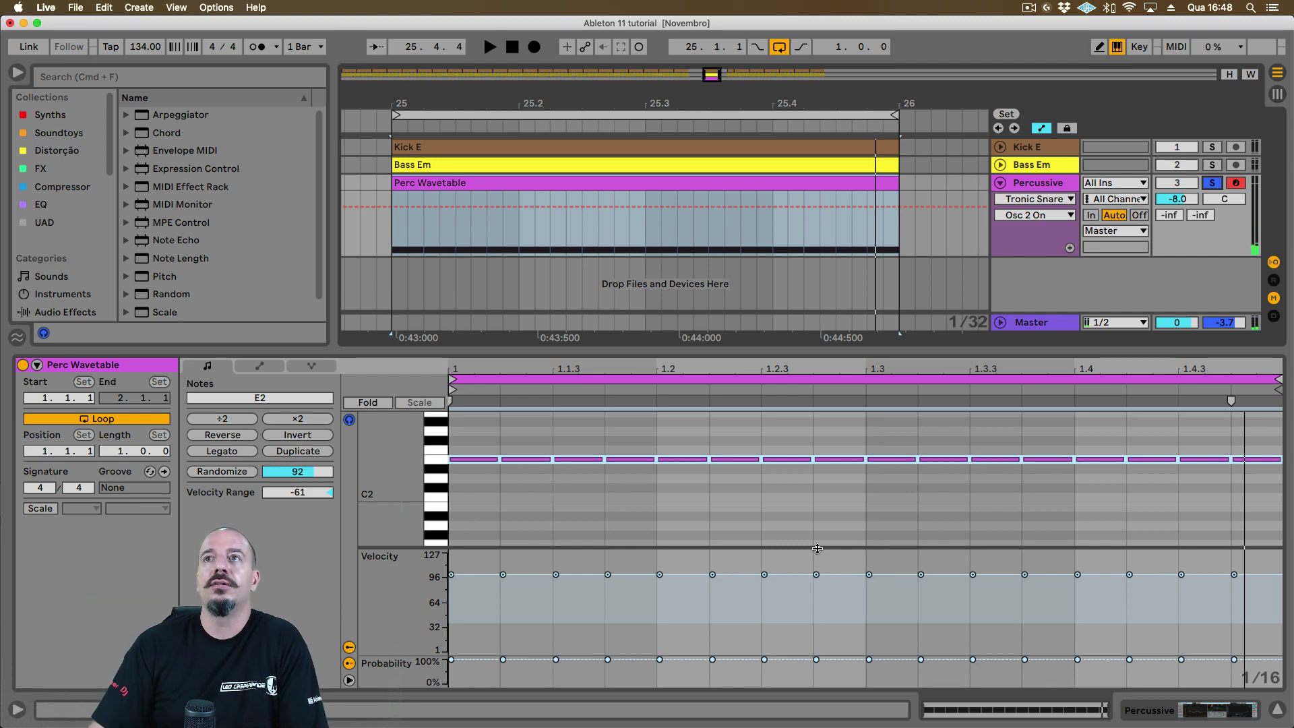
pyautogui.click(1215, 184)
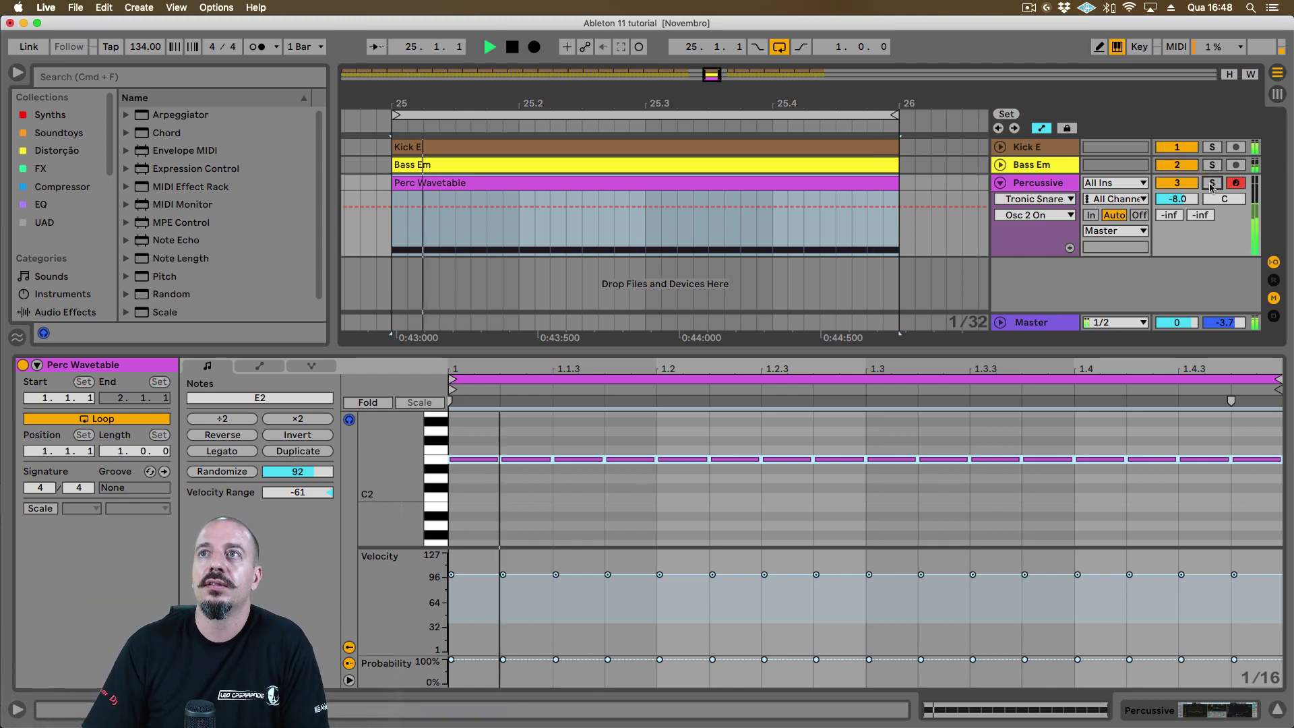
pyautogui.click(793, 568)
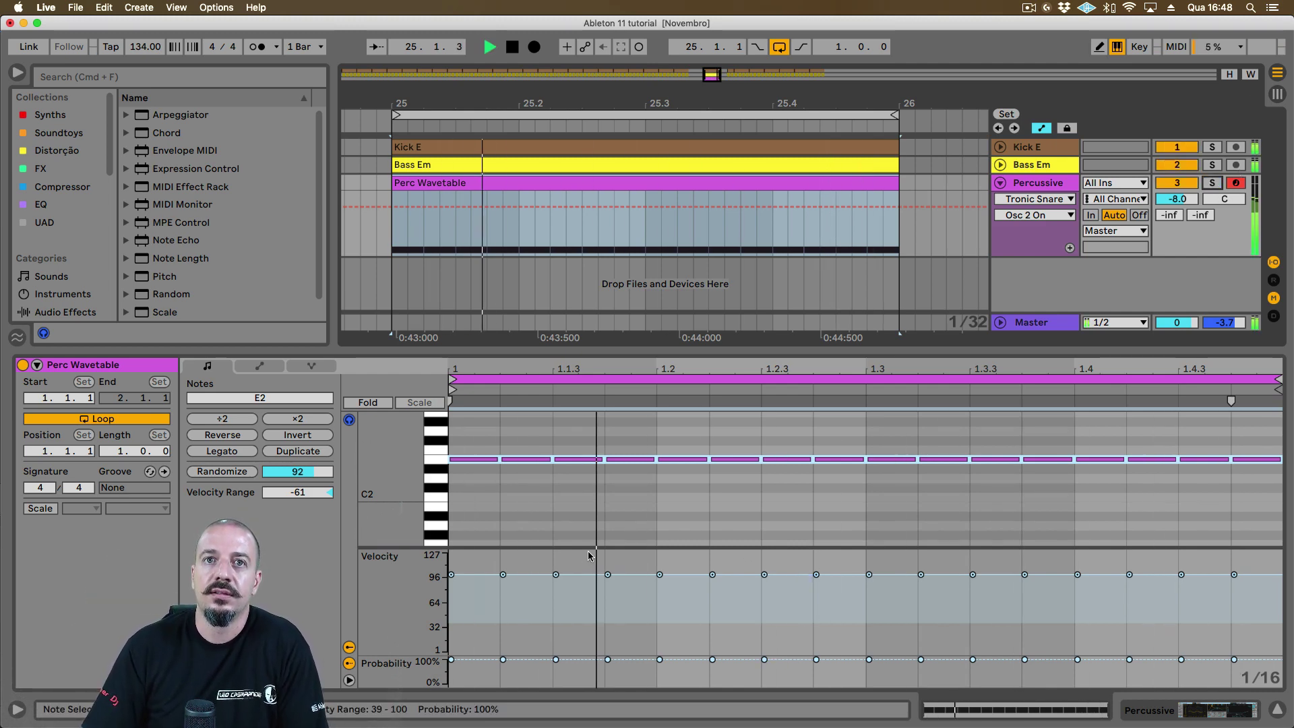
pyautogui.click(629, 593)
pyautogui.click(550, 593)
pyautogui.click(547, 592)
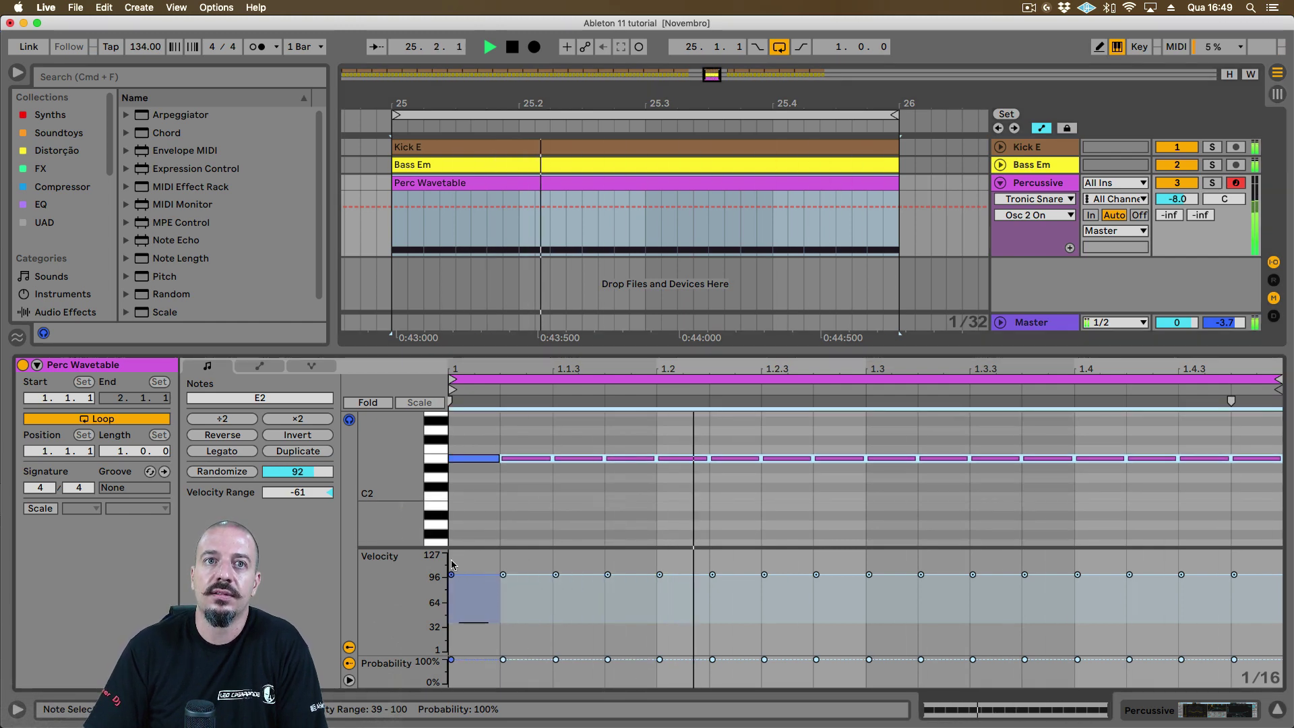
# Enlarge the probability lane, set the probability of all notes to 50%, and audition the loop
pyautogui.moveTo(401, 661); pyautogui.dragTo(383, 617)
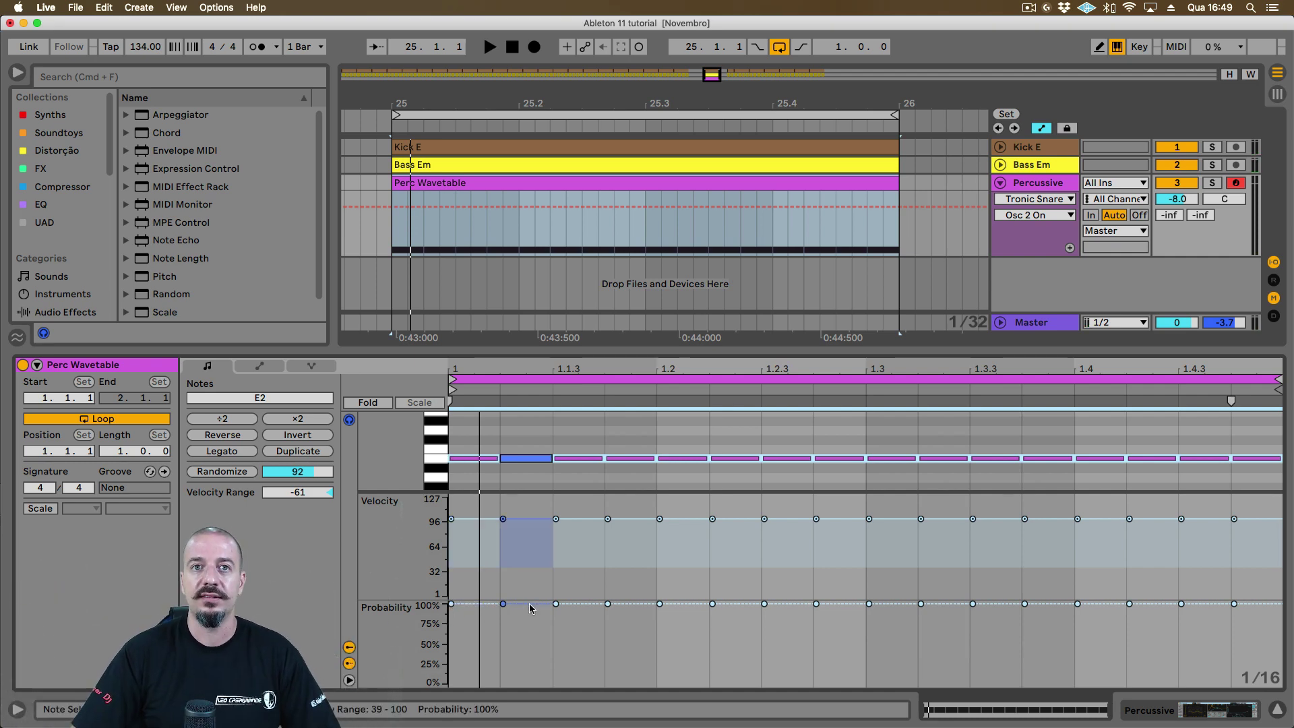
pyautogui.moveTo(530, 610); pyautogui.dragTo(530, 648)
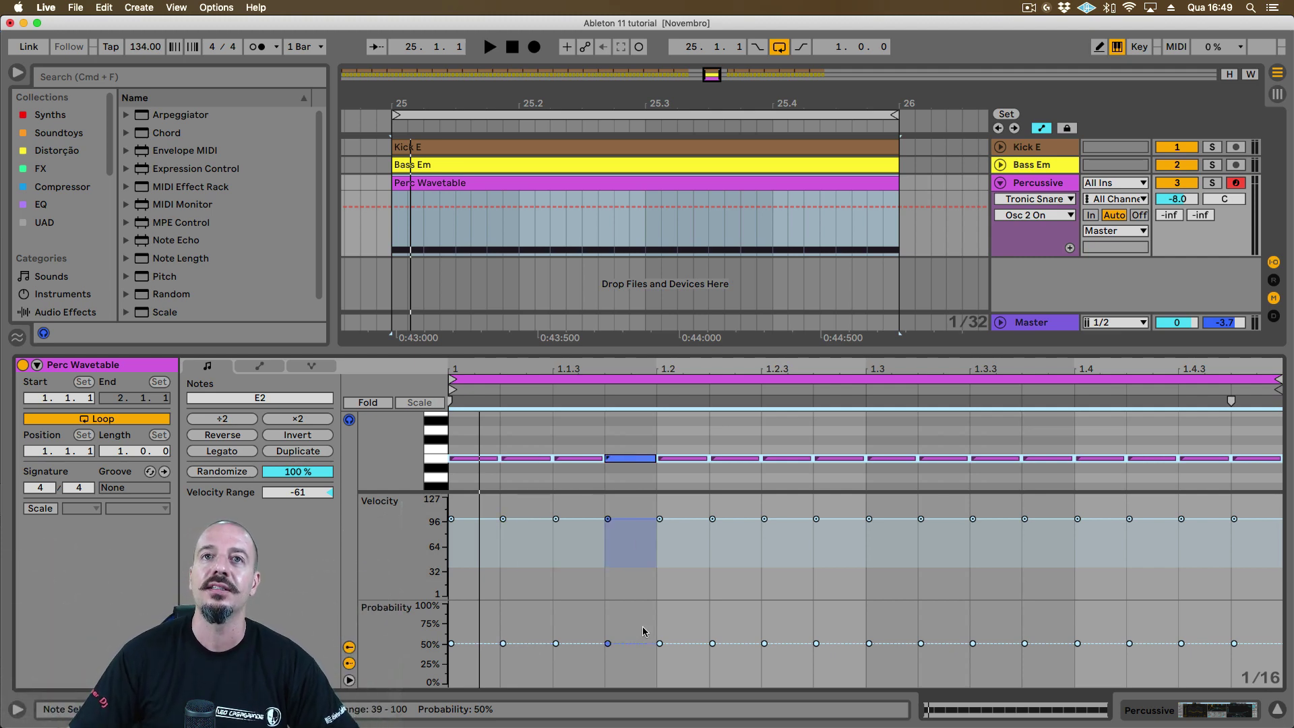
pyautogui.press('space')
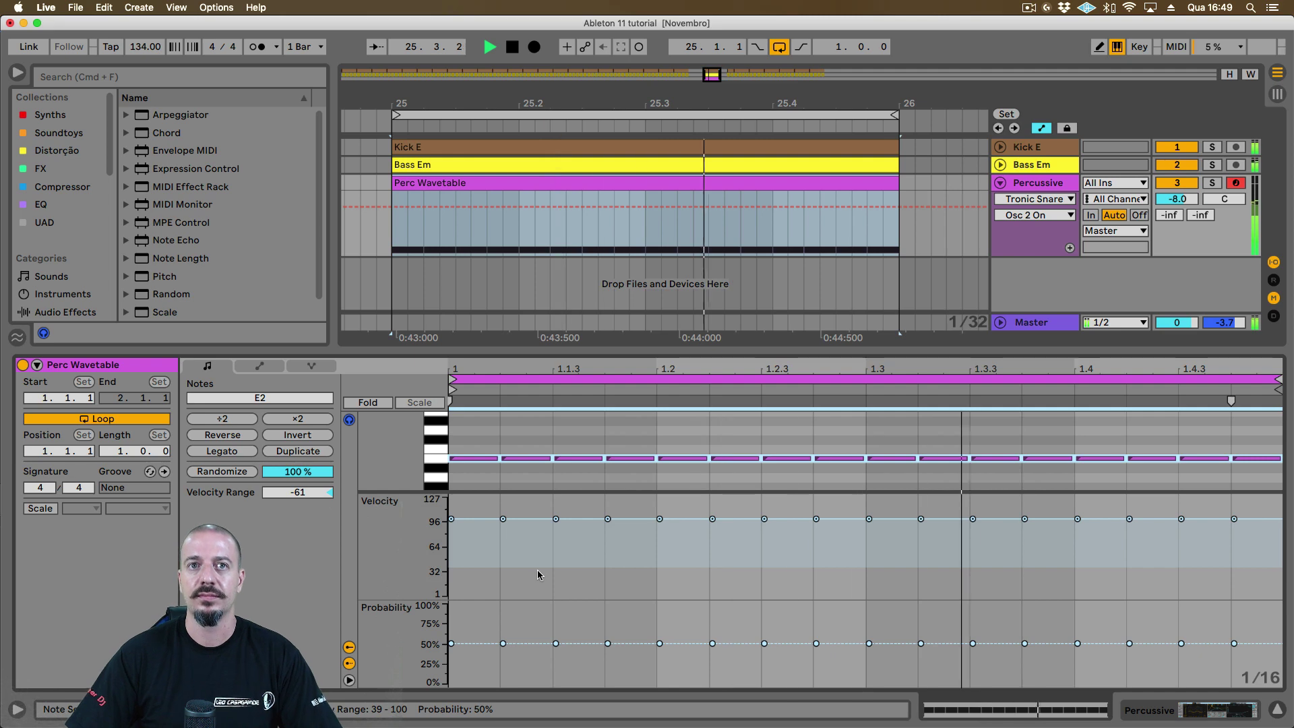
pyautogui.press('space')
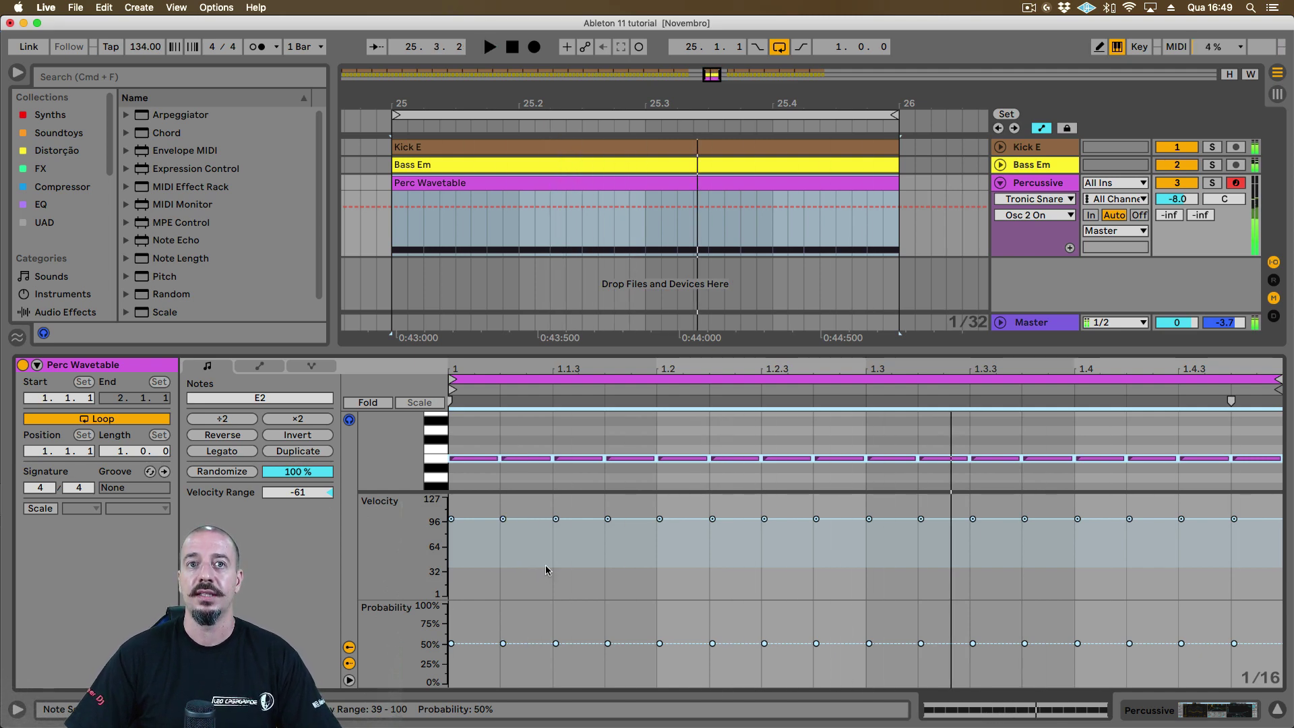
# Set the velocity range of all notes to 0 and audition the loop with note probability alone
pyautogui.moveTo(525, 566); pyautogui.dragTo(526, 515)
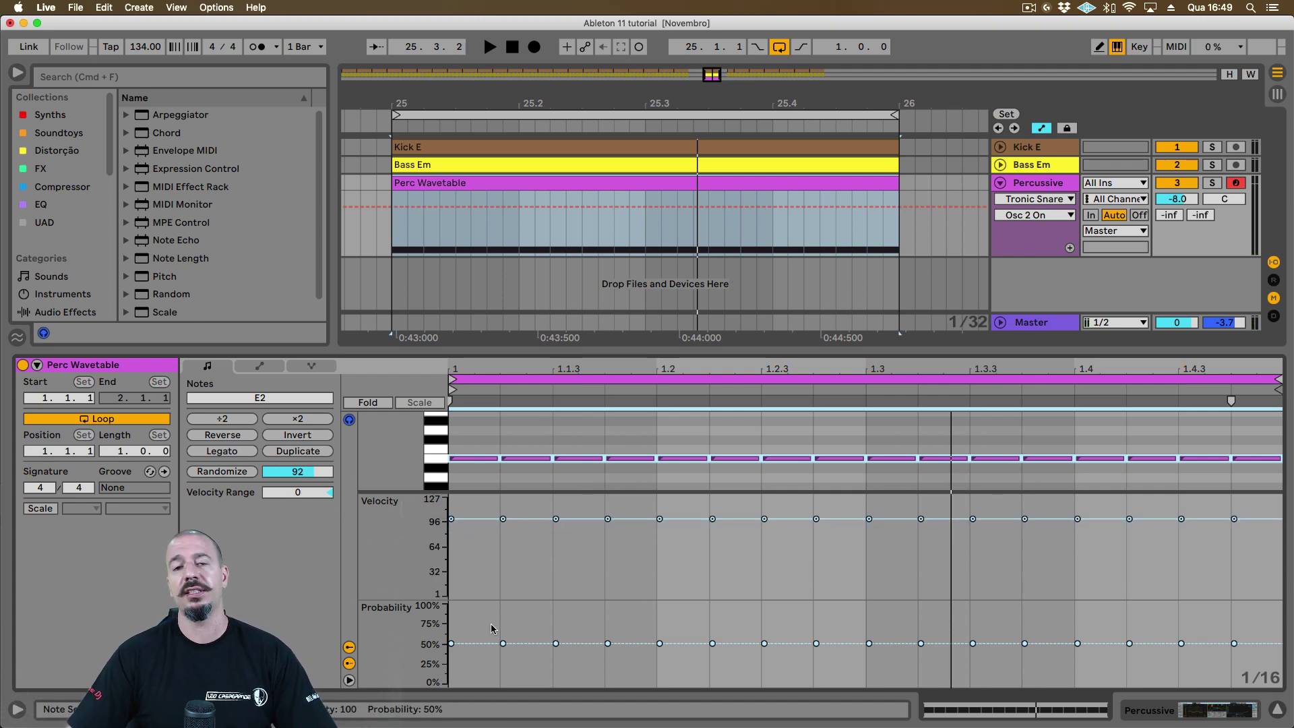
pyautogui.press('space')
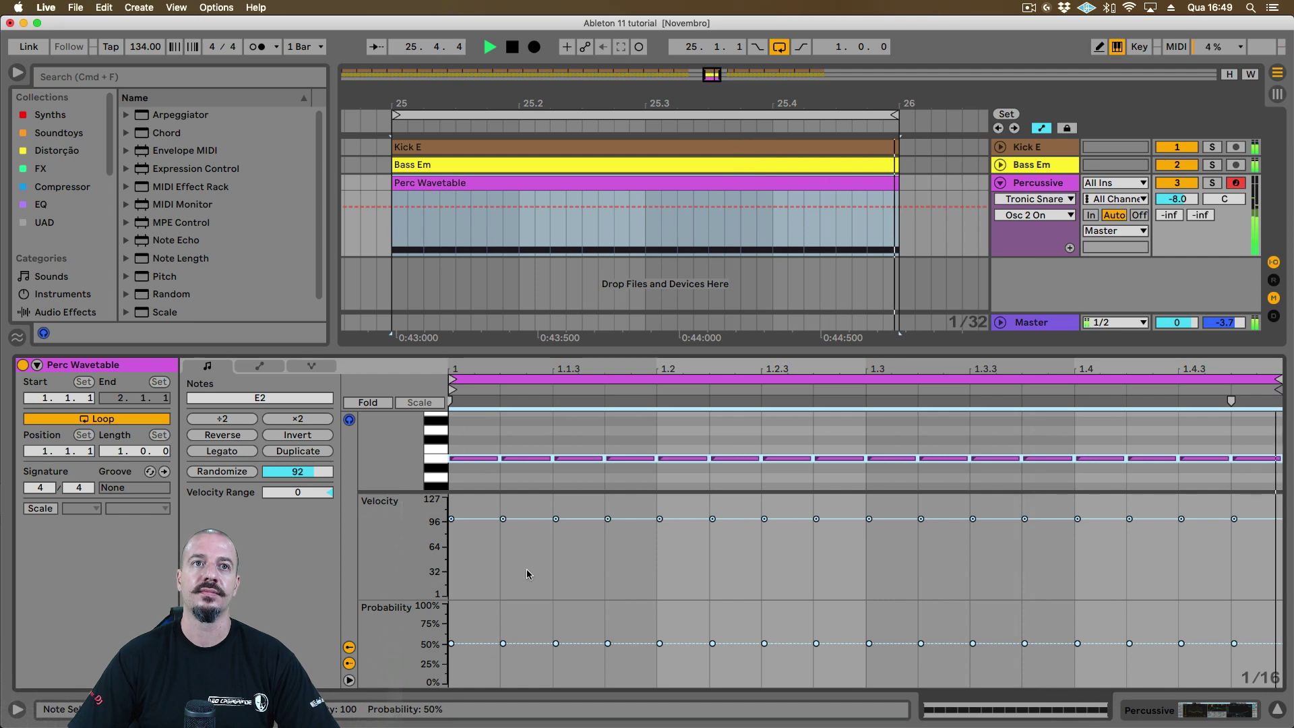
pyautogui.press('space')
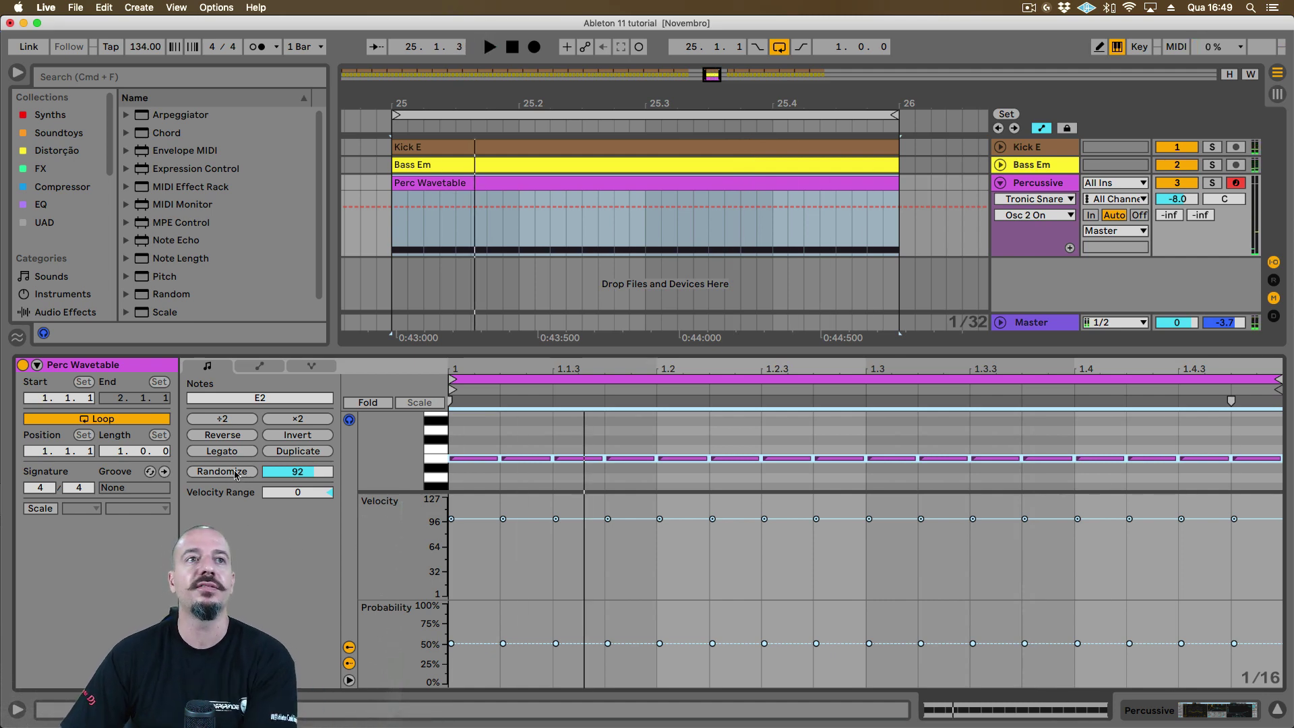
# Randomize the note velocities with an amount of 92, audition the loop, and set the velocity range to -62
pyautogui.click(229, 473)
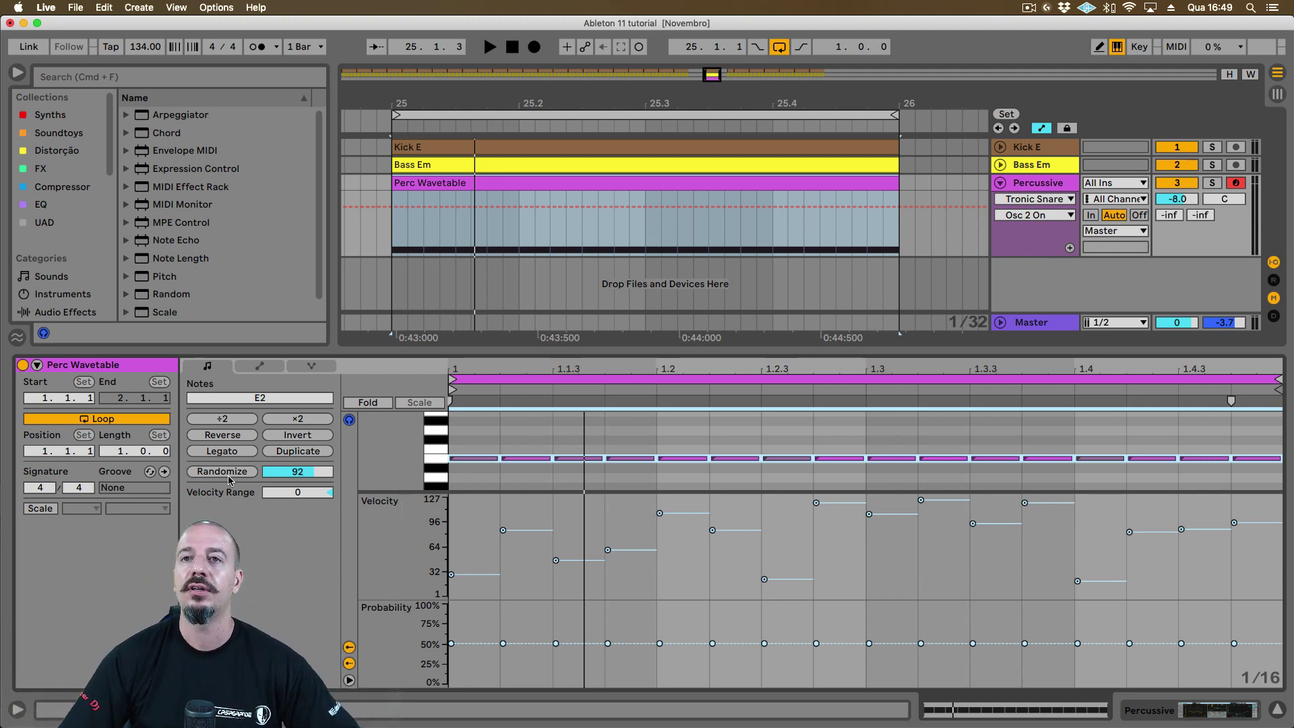
pyautogui.press('space')
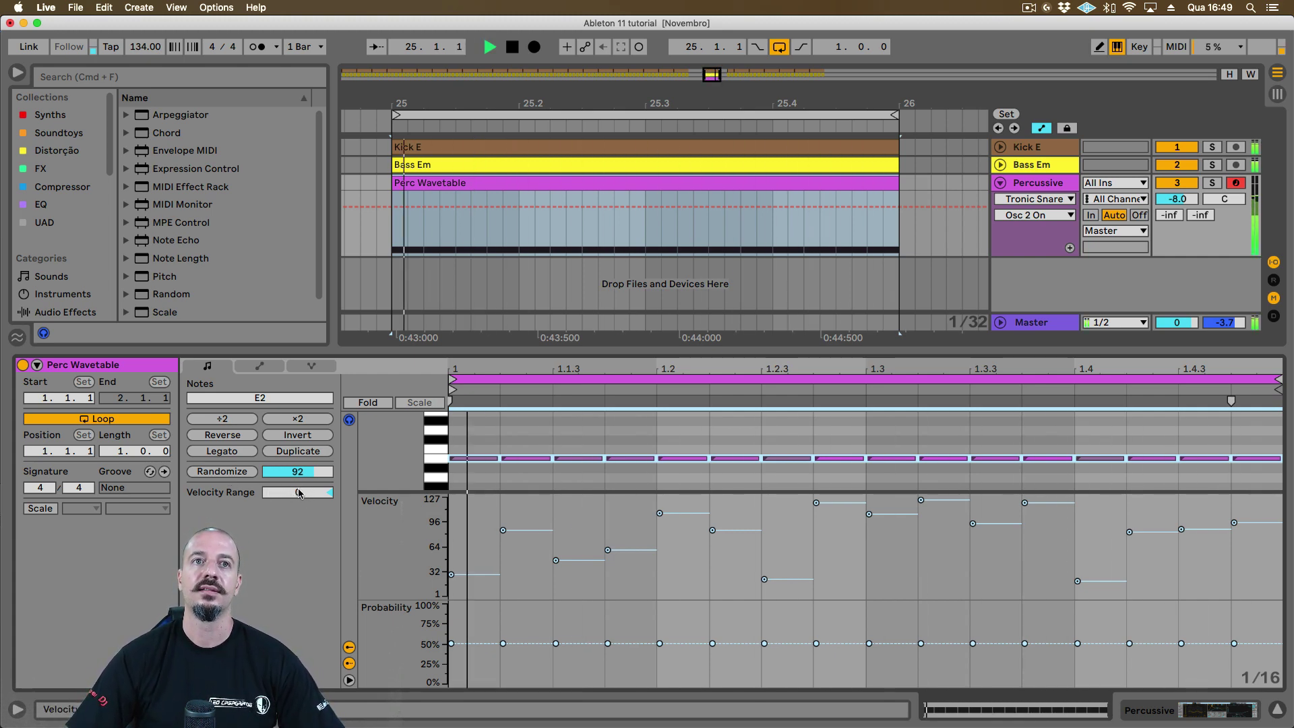
pyautogui.press('space')
pyautogui.moveTo(299, 493)
pyautogui.mouseDown()
pyautogui.moveTo(300, 465)
pyautogui.moveTo(300, 540)
pyautogui.moveTo(297, 496)
pyautogui.mouseUp()
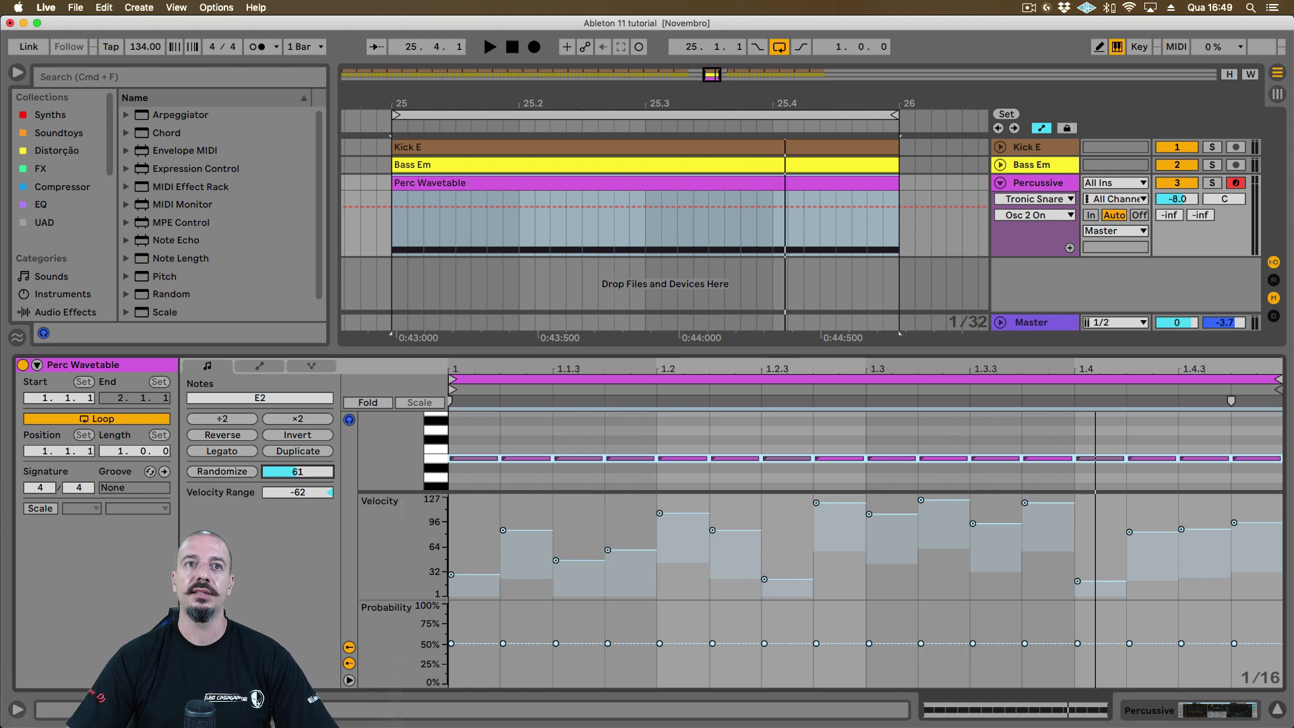
# Examine the modulation matrix and MIDI modulation settings of the Tronic Snare instrument on the Percussive track
pyautogui.click(1150, 704)
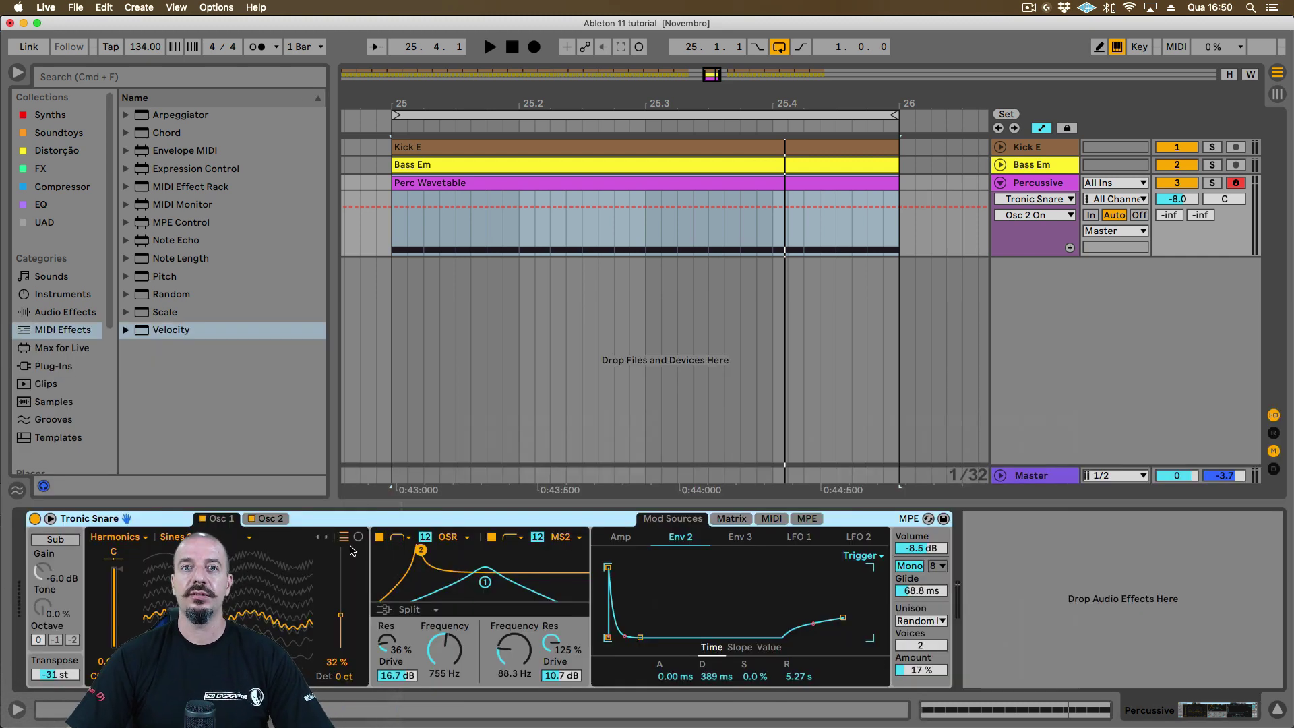
pyautogui.click(733, 520)
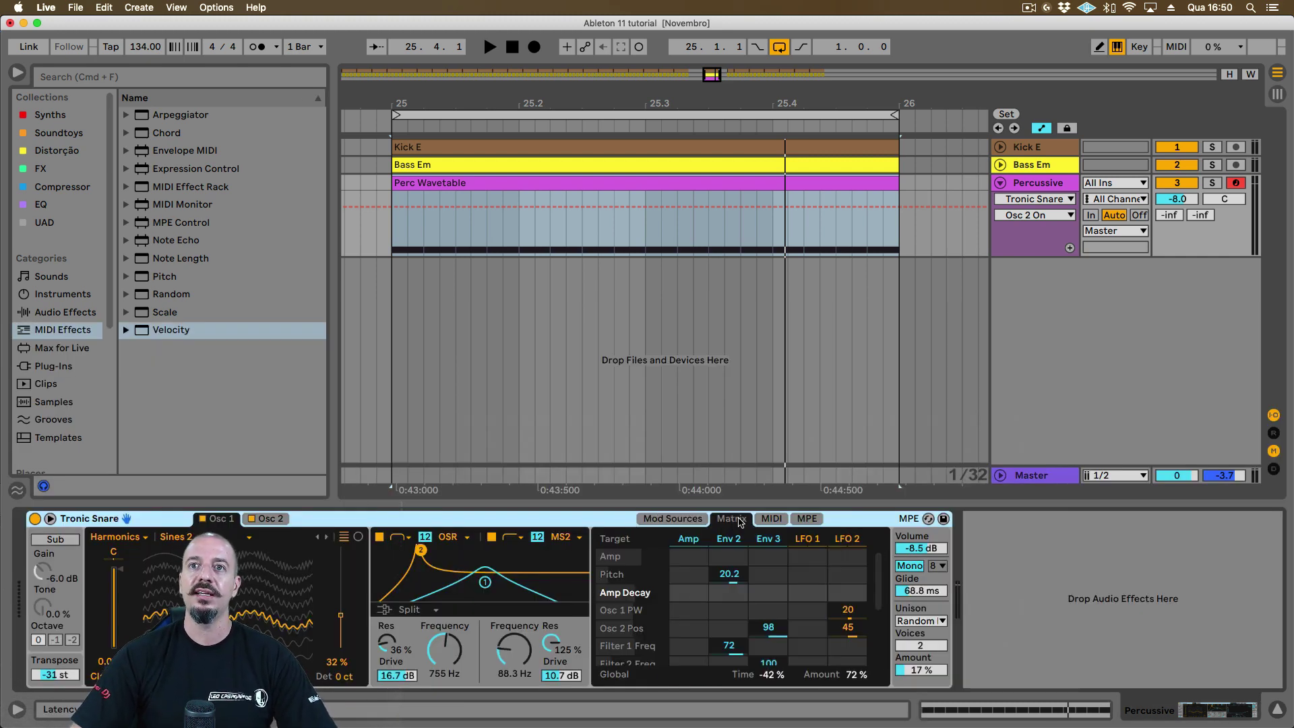
pyautogui.click(771, 520)
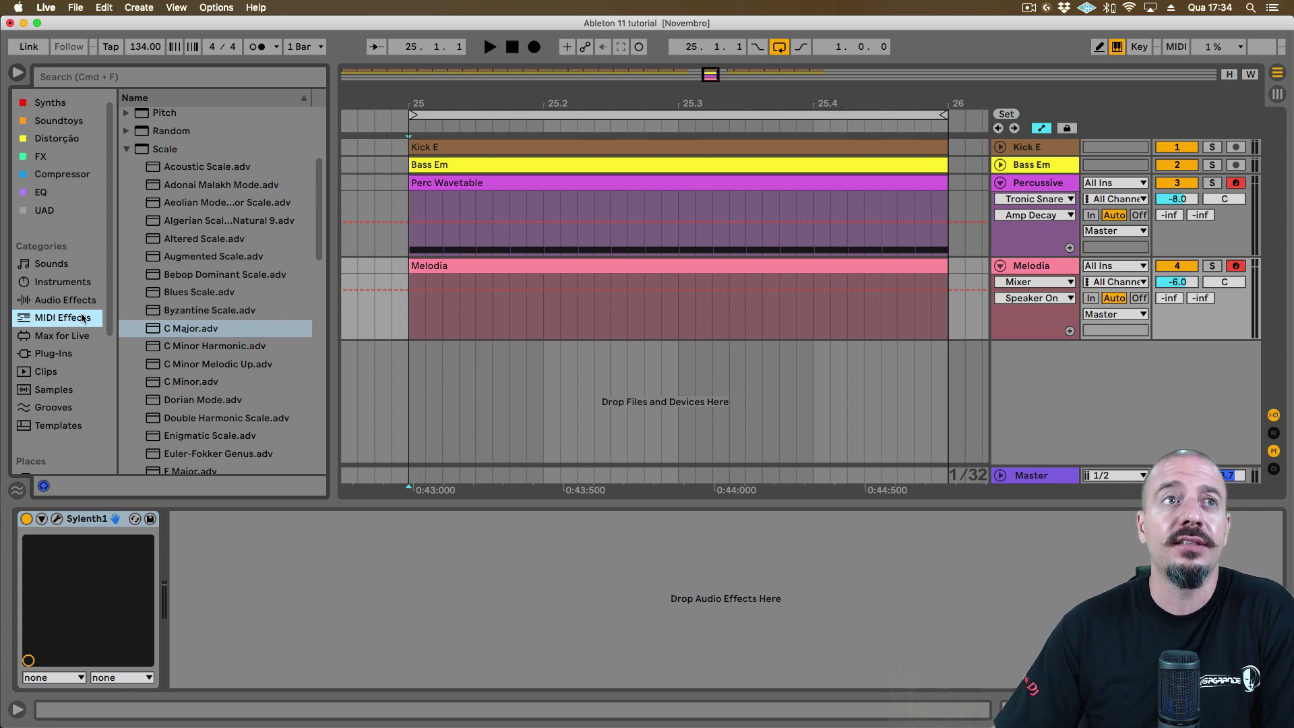
# Add the C Major Scale preset to the Melodia track and remove it again
pyautogui.doubleClick(191, 328)
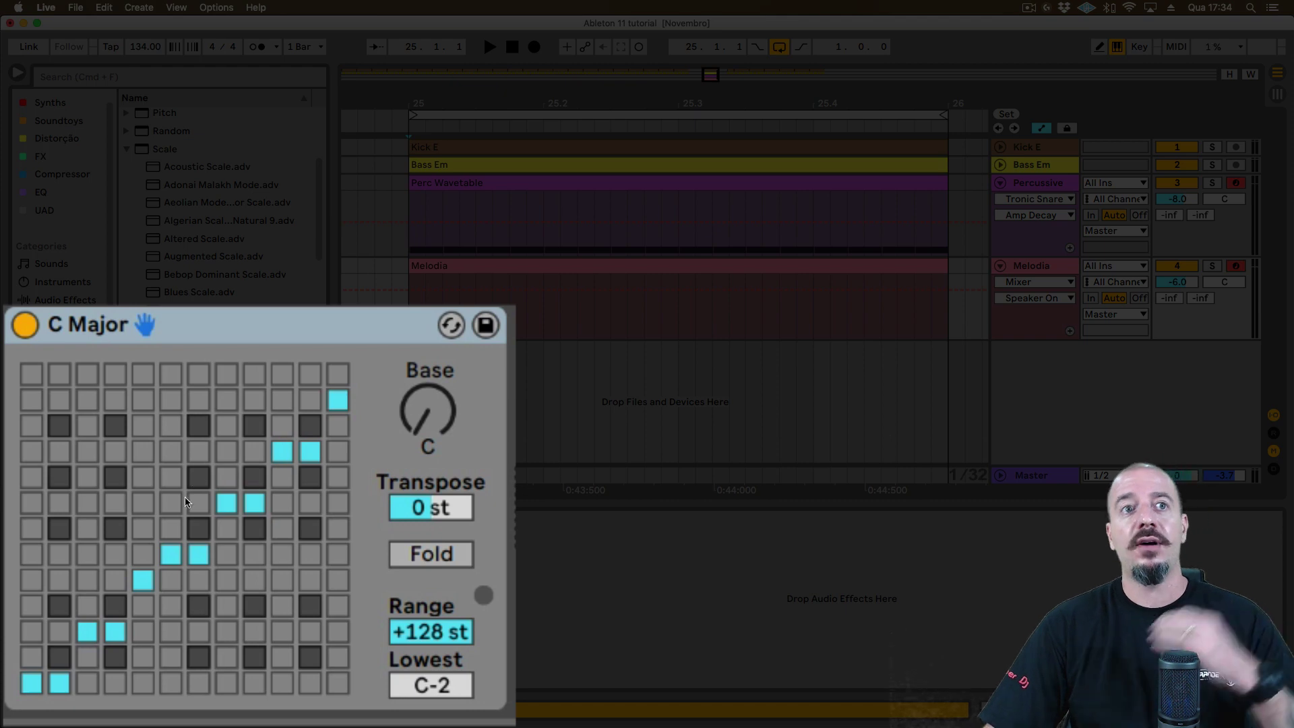
pyautogui.press('Delete')
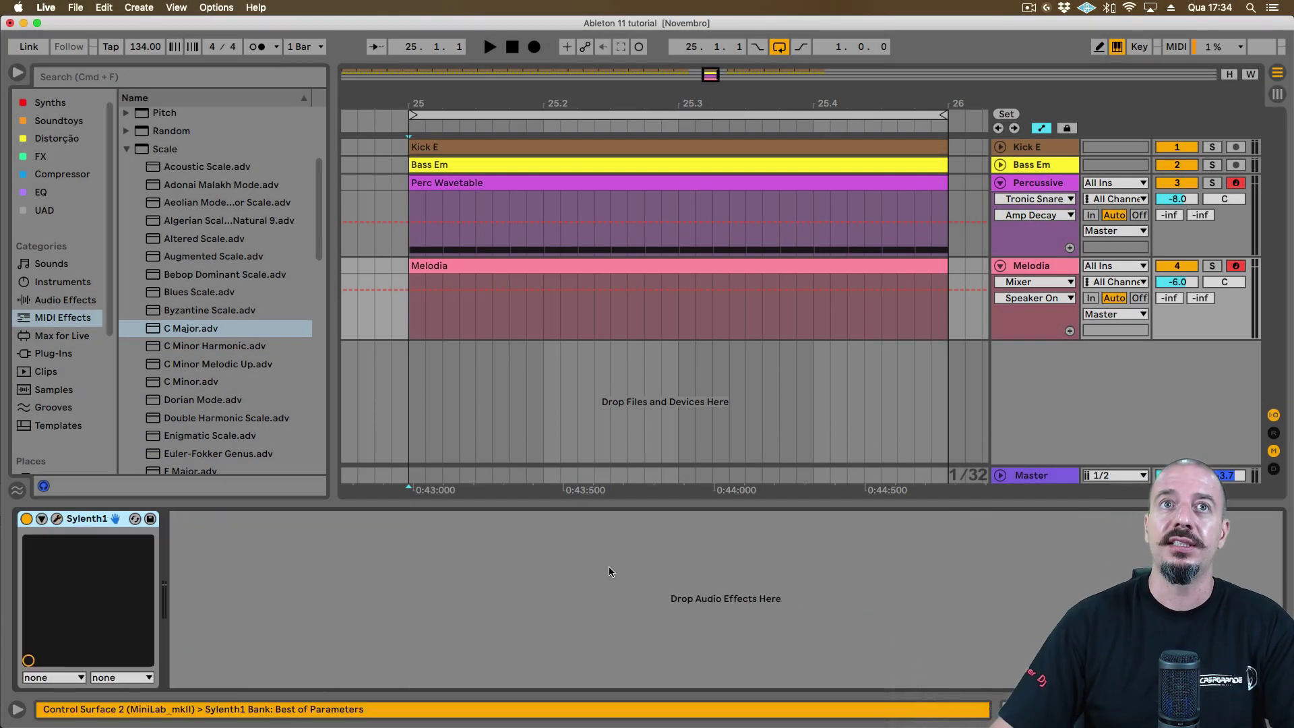
# Turn on the scale for the Melodia clip, set it to E Minor, and show only the scale's notes in the piano roll
pyautogui.doubleClick(567, 276)
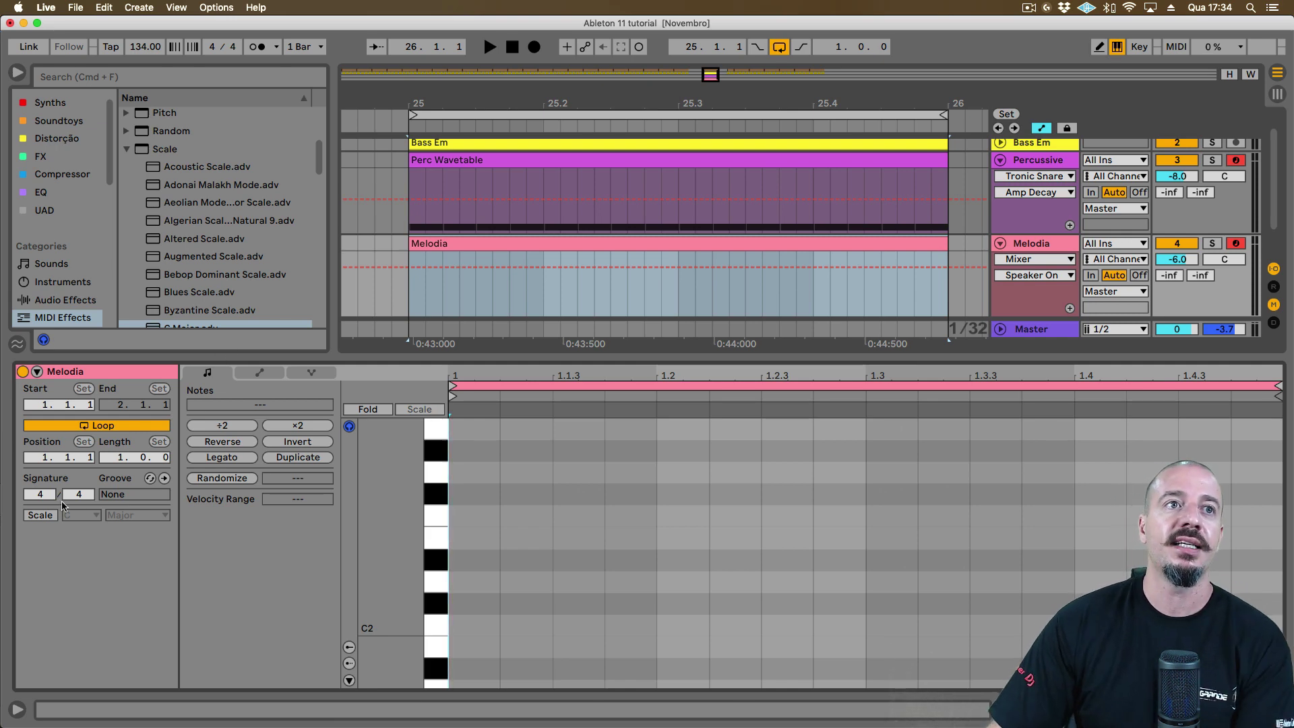
pyautogui.click(40, 515)
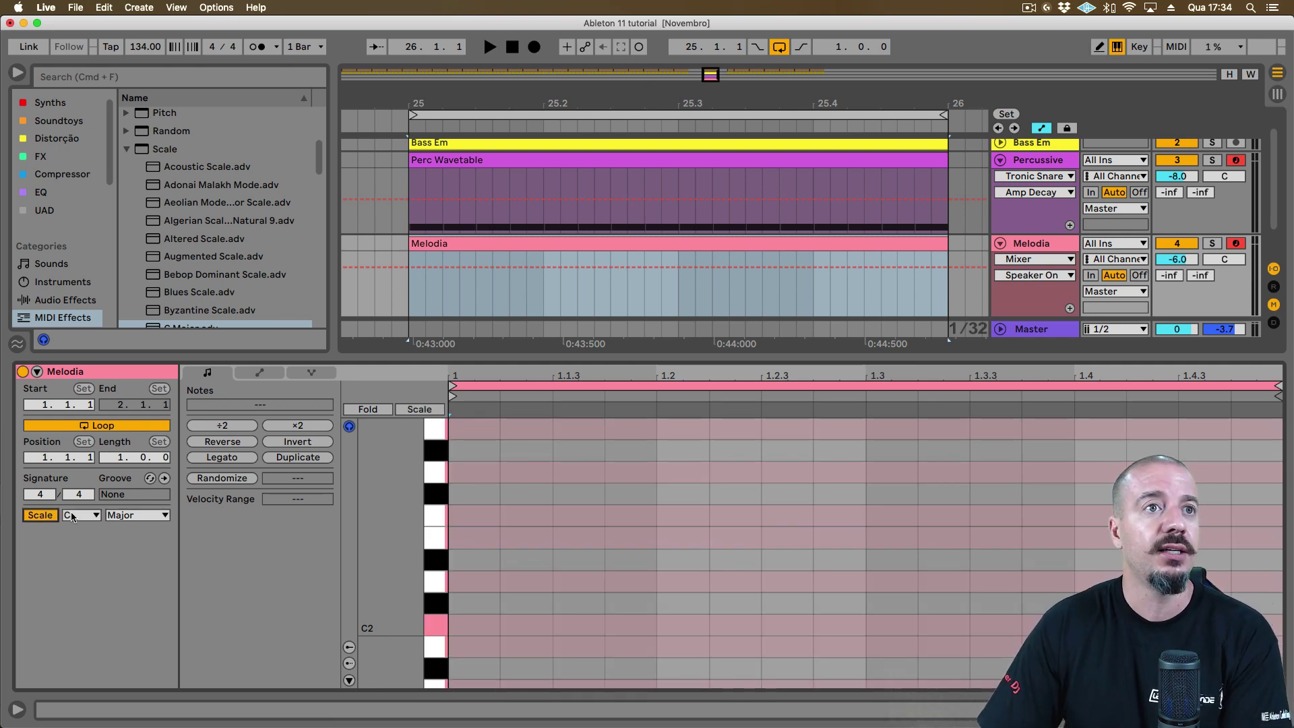
pyautogui.click(73, 515)
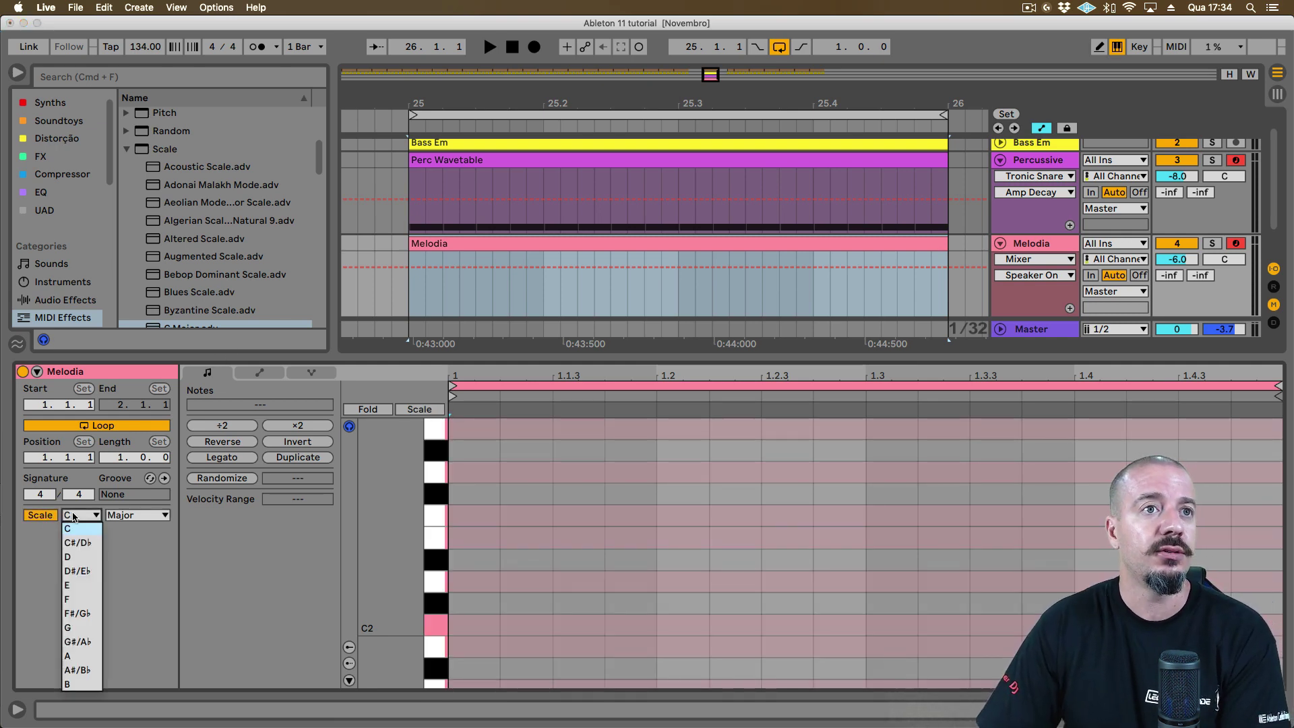
pyautogui.click(75, 586)
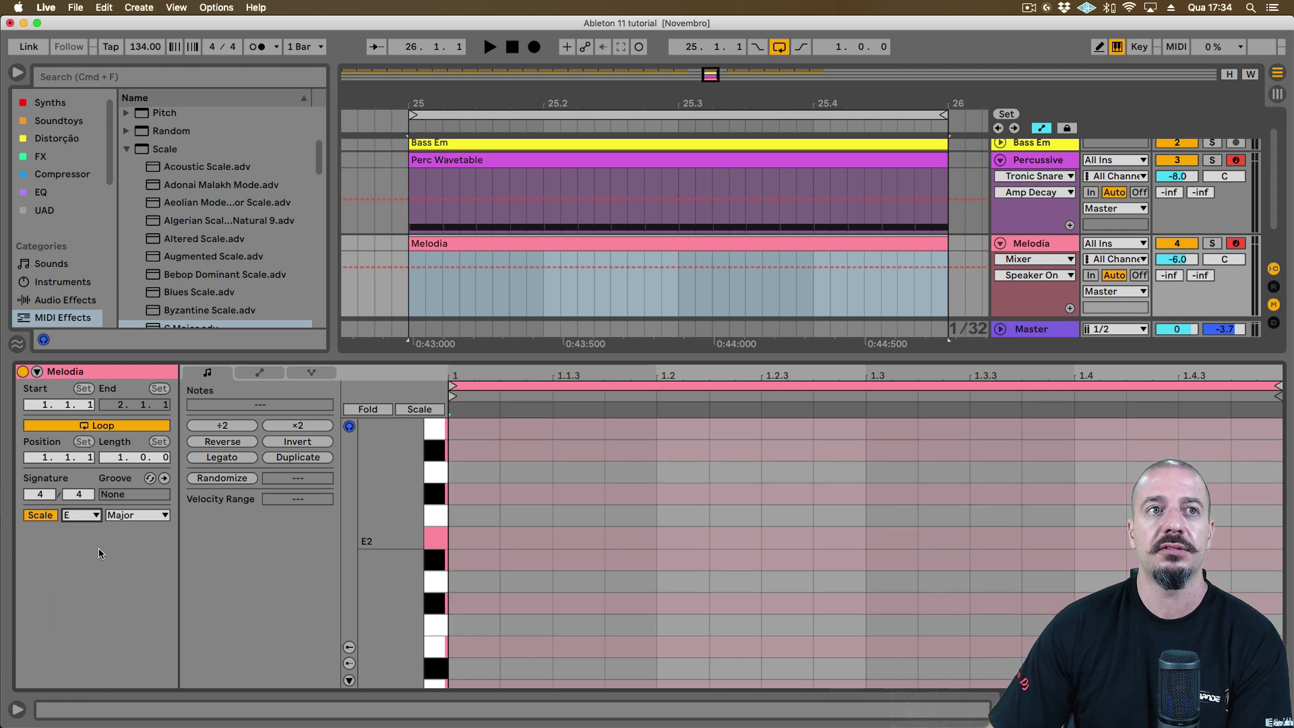
pyautogui.click(132, 516)
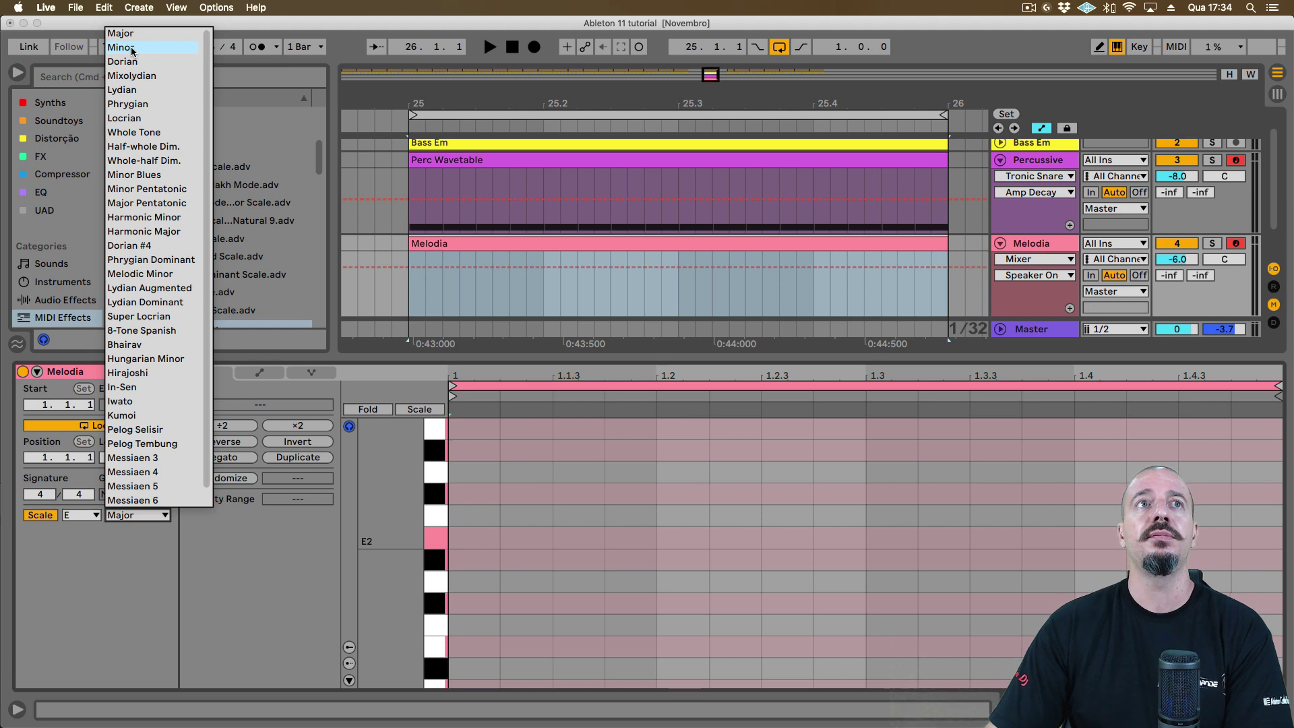
pyautogui.click(132, 49)
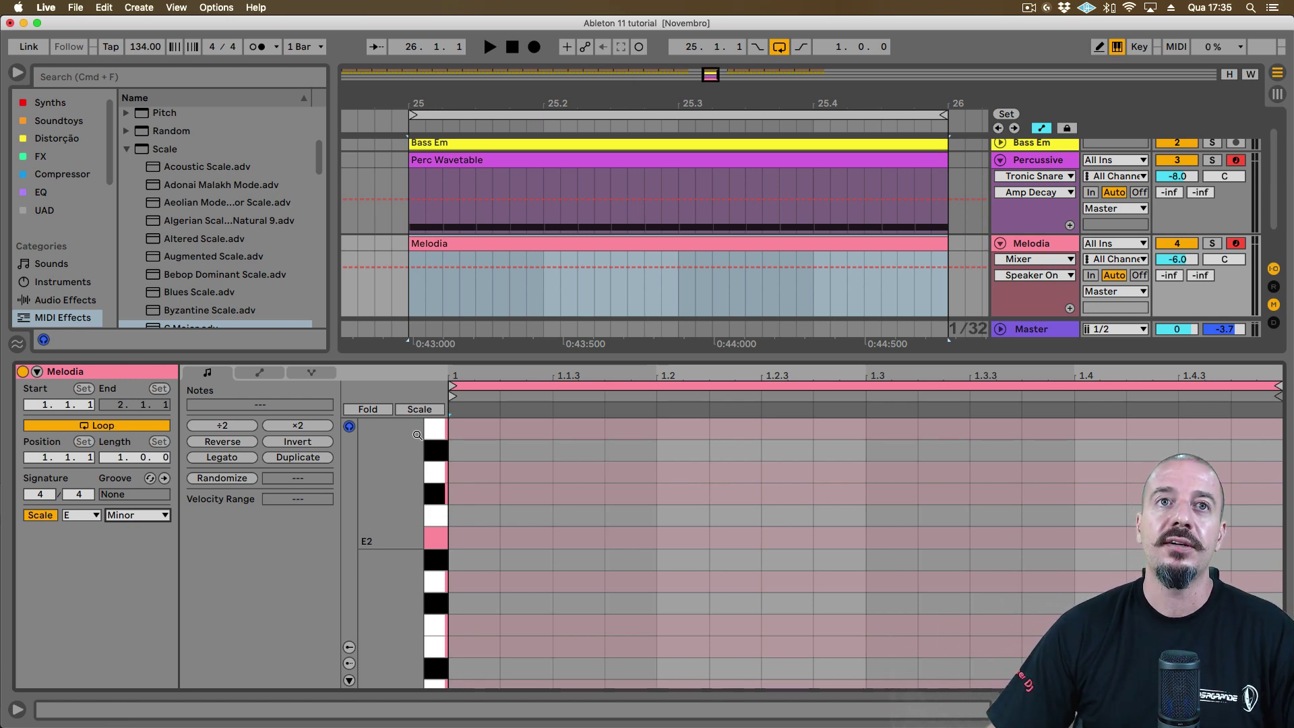
pyautogui.click(418, 410)
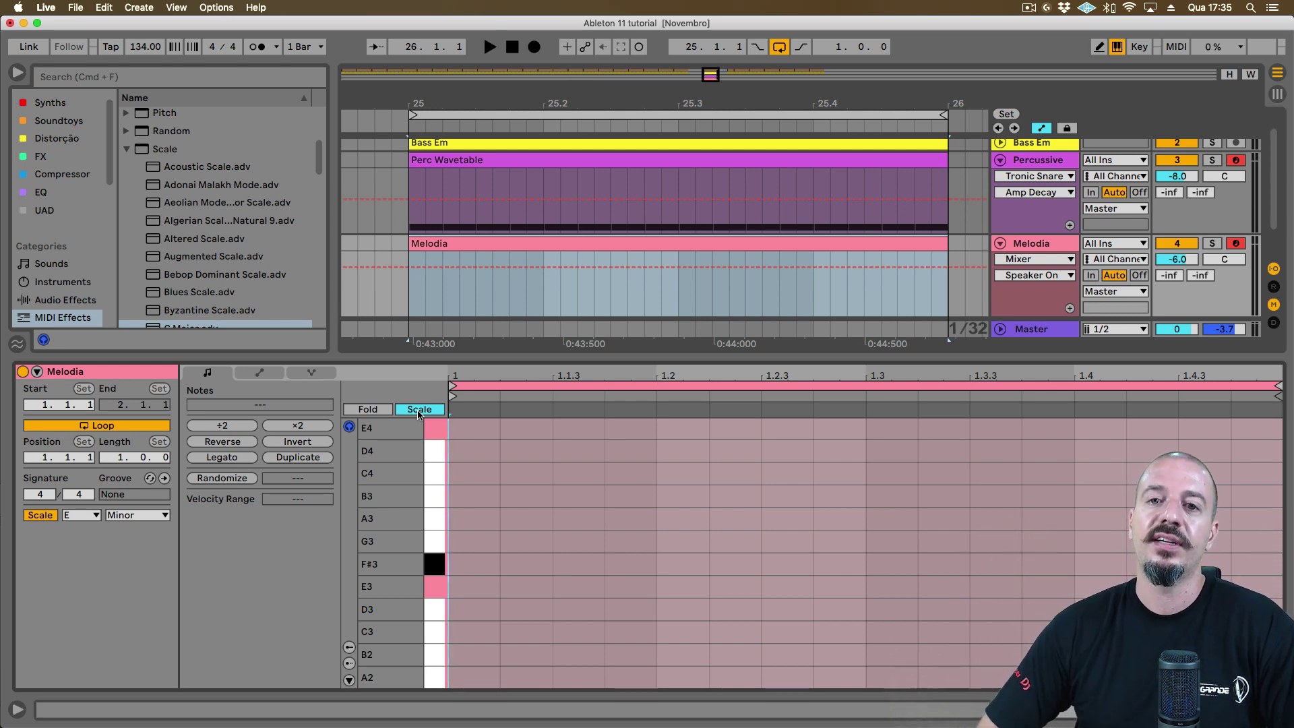
# Show all notes in the piano roll again and draw an eighth-note-long E2 at the start of the Melodia clip
pyautogui.click(418, 409)
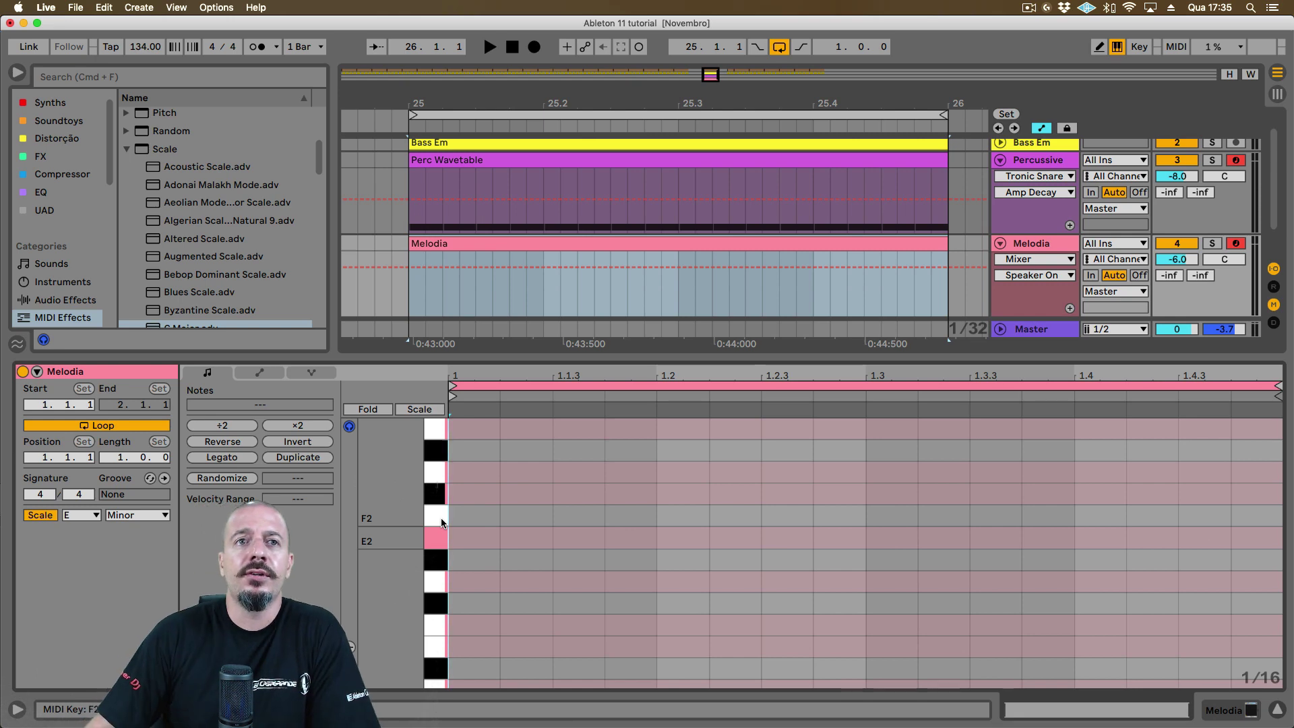
pyautogui.doubleClick(469, 534)
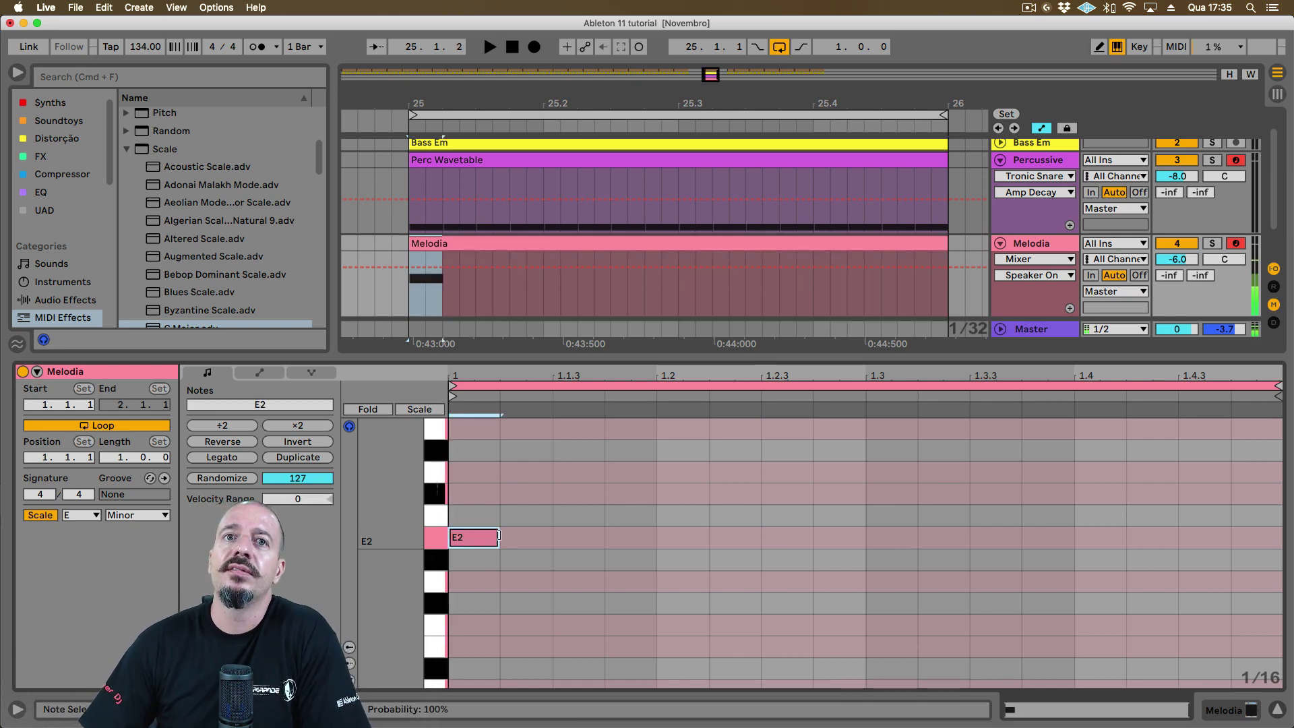
pyautogui.moveTo(499, 536); pyautogui.dragTo(549, 534)
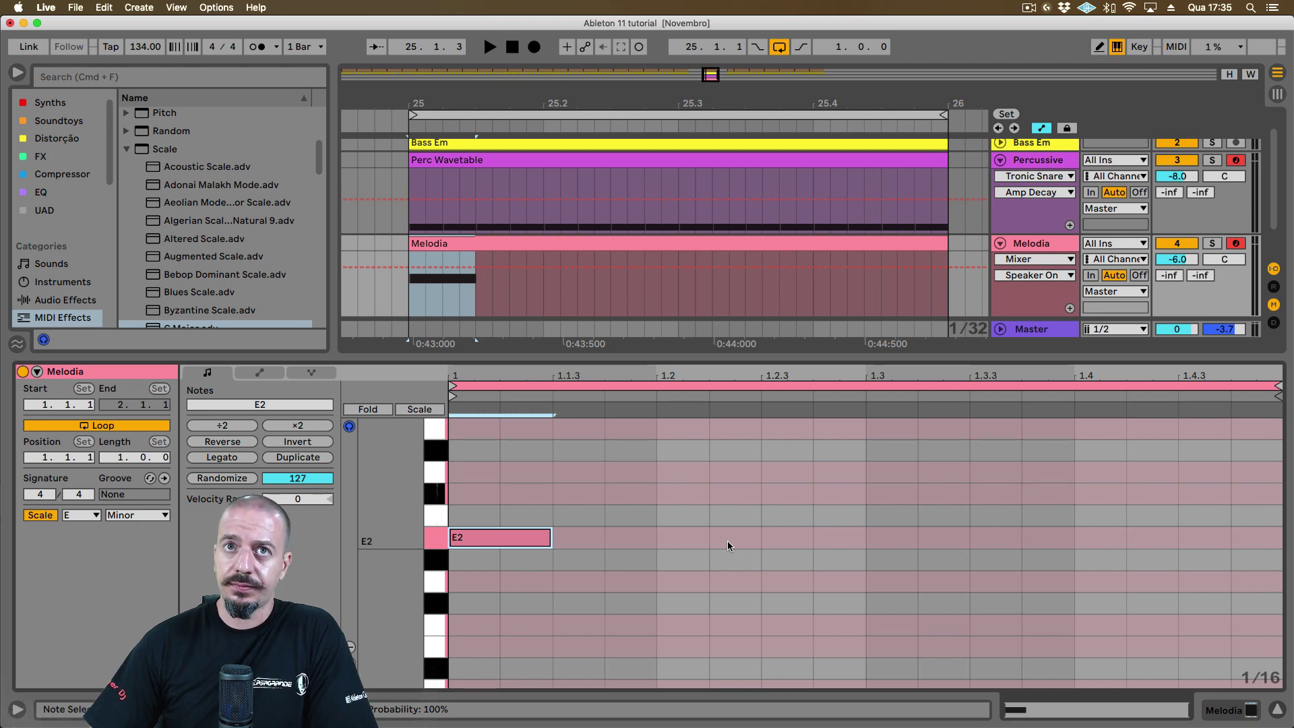
# Add E2 notes at 1.2.4, 1.3.3 and 1.4.3, extending the ones at 1.2.4 and 1.3.3 to an eighth note
pyautogui.doubleClick(771, 539)
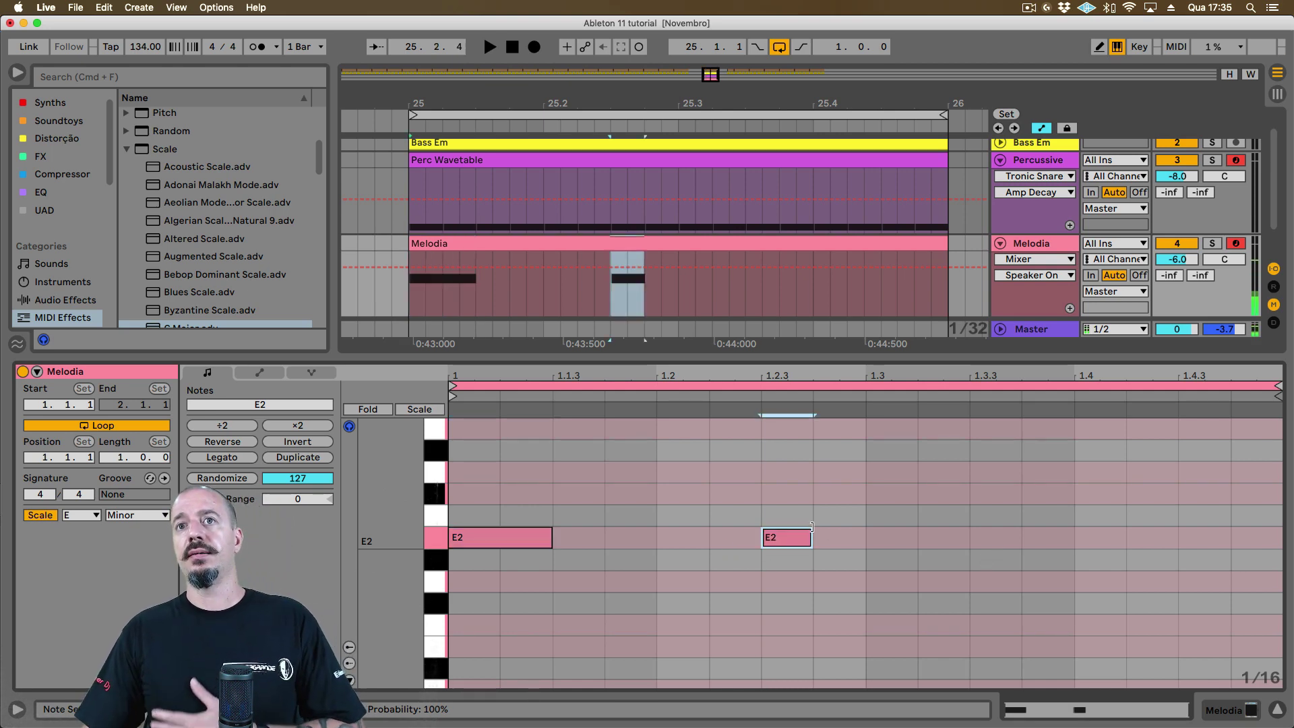
pyautogui.moveTo(802, 545); pyautogui.dragTo(851, 549)
pyautogui.doubleClick(996, 538)
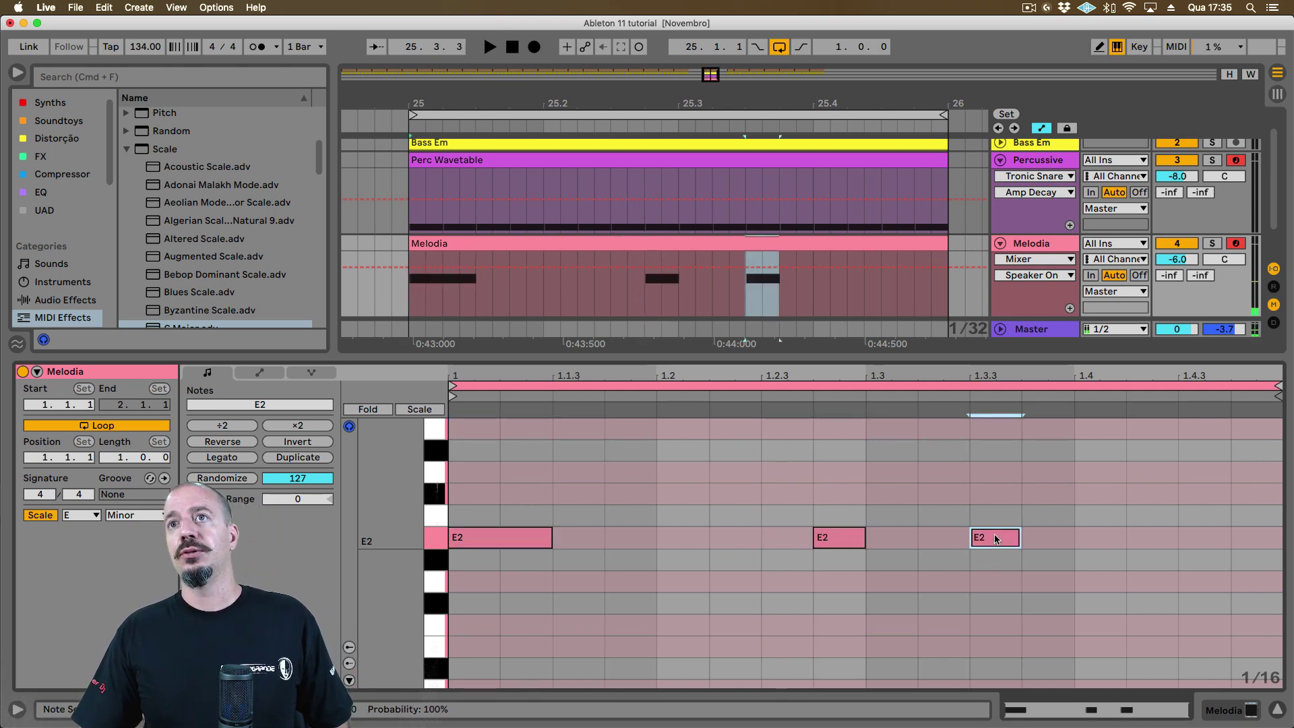
pyautogui.doubleClick(1207, 537)
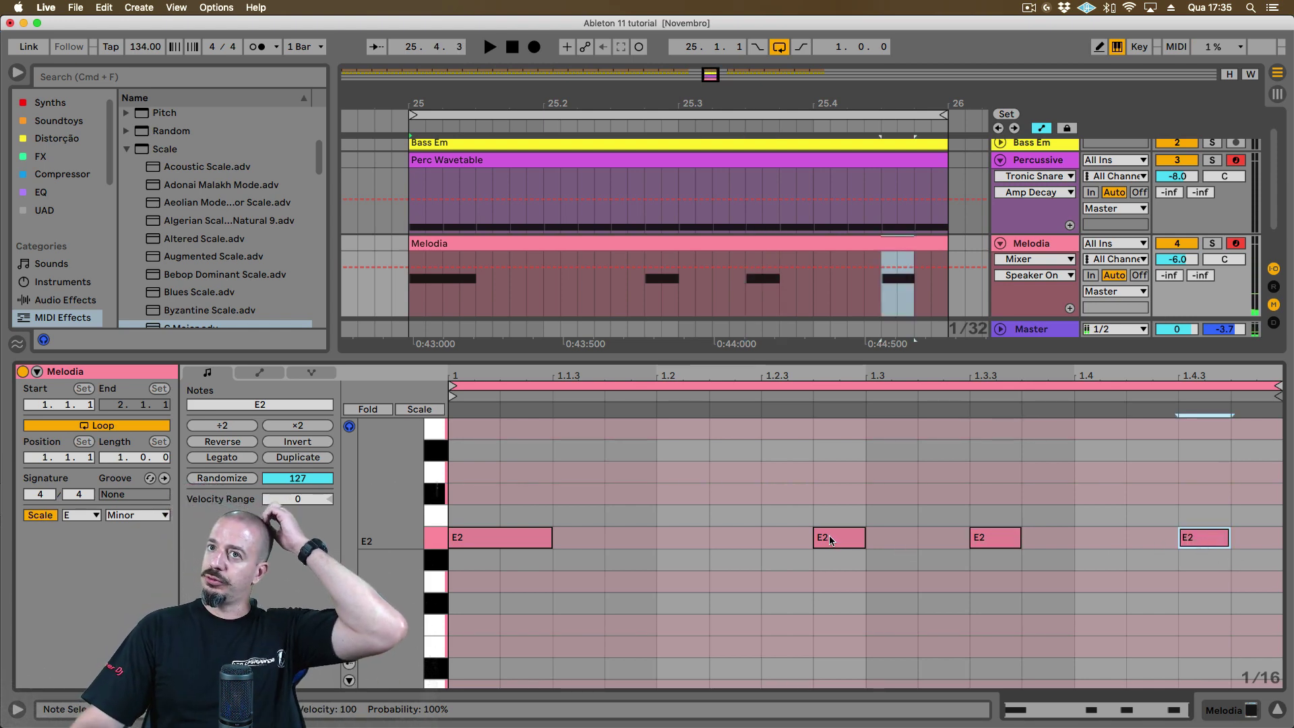
pyautogui.moveTo(861, 536); pyautogui.dragTo(916, 536)
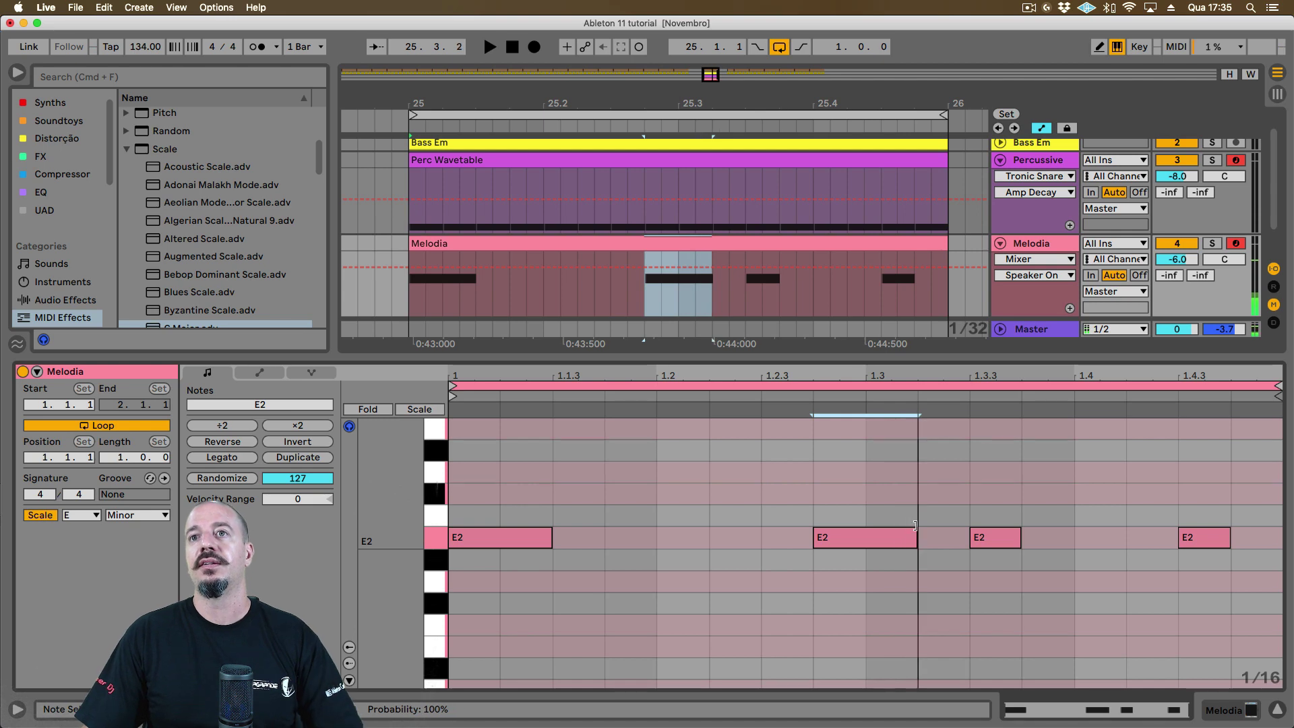
pyautogui.moveTo(1017, 536); pyautogui.dragTo(1073, 536)
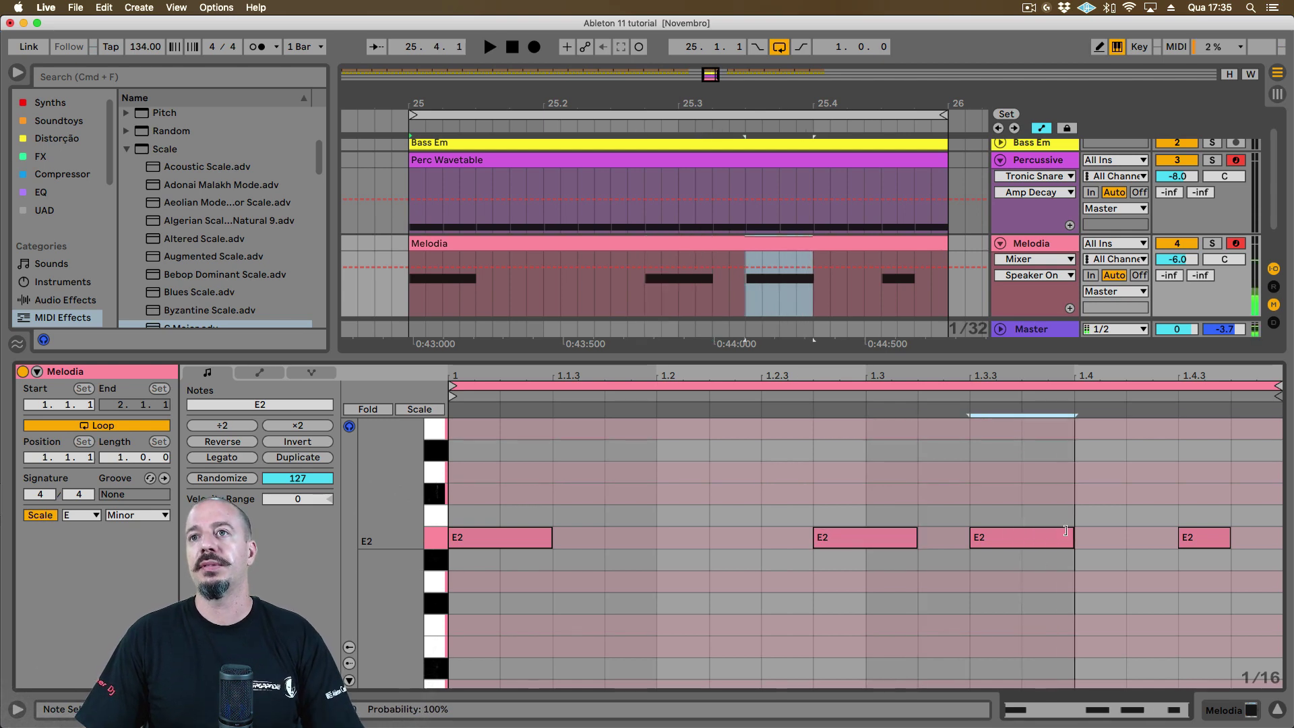
# Audition the loop with the Melodia clip's E2 notes and stop playback
pyautogui.click(1210, 244)
pyautogui.press('space')
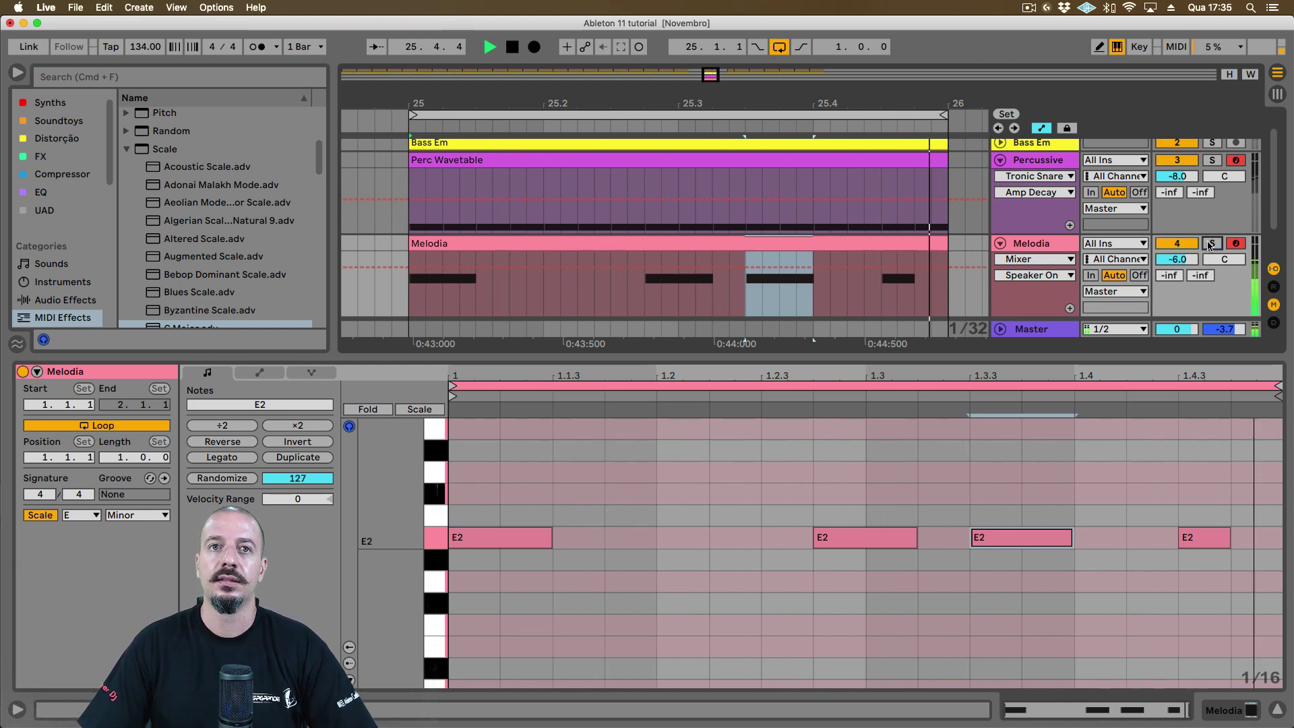
pyautogui.click(1211, 243)
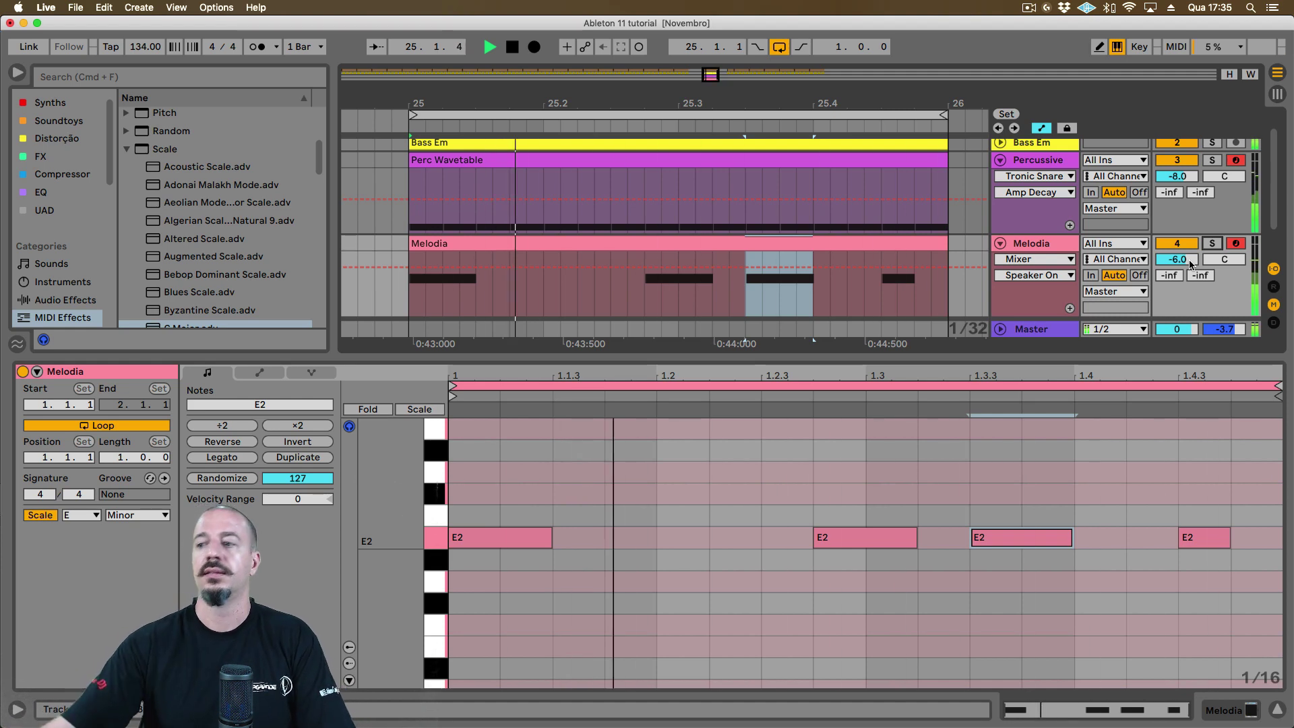
pyautogui.press('space')
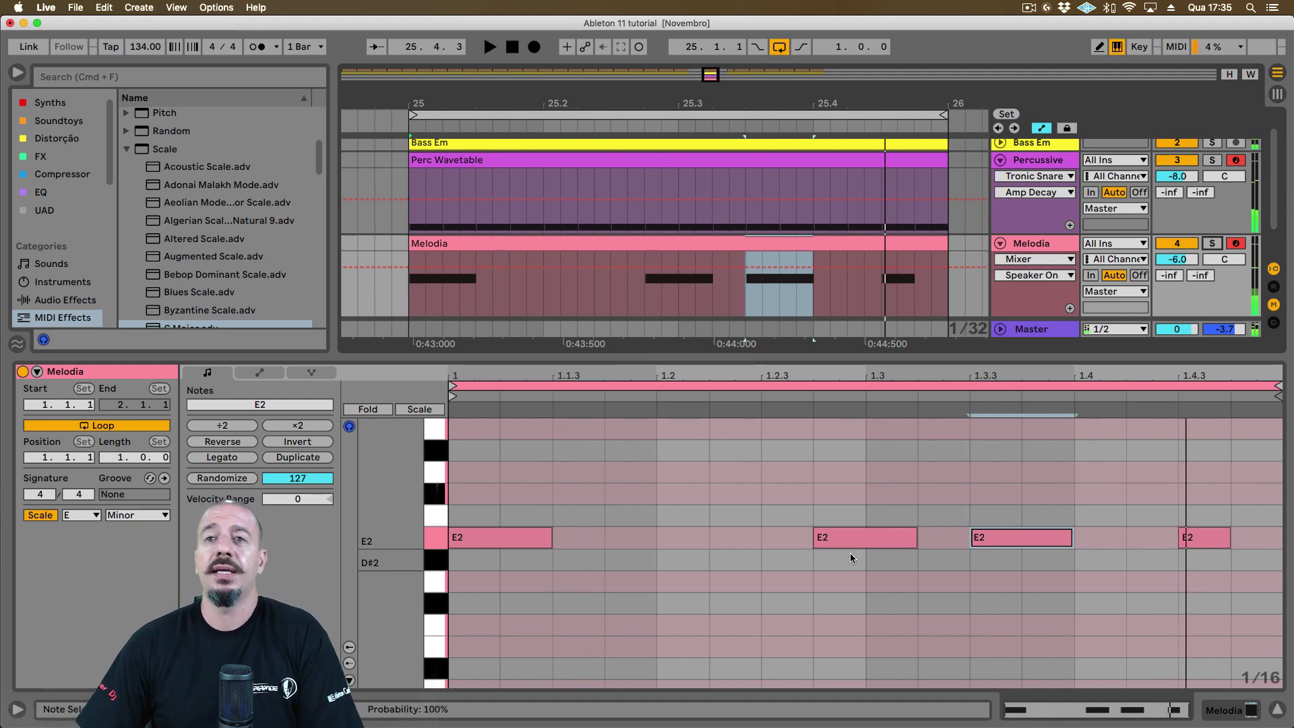
# Transpose the second note of the Melodia clip, at 1.2.4, up to G2
pyautogui.click(844, 535)
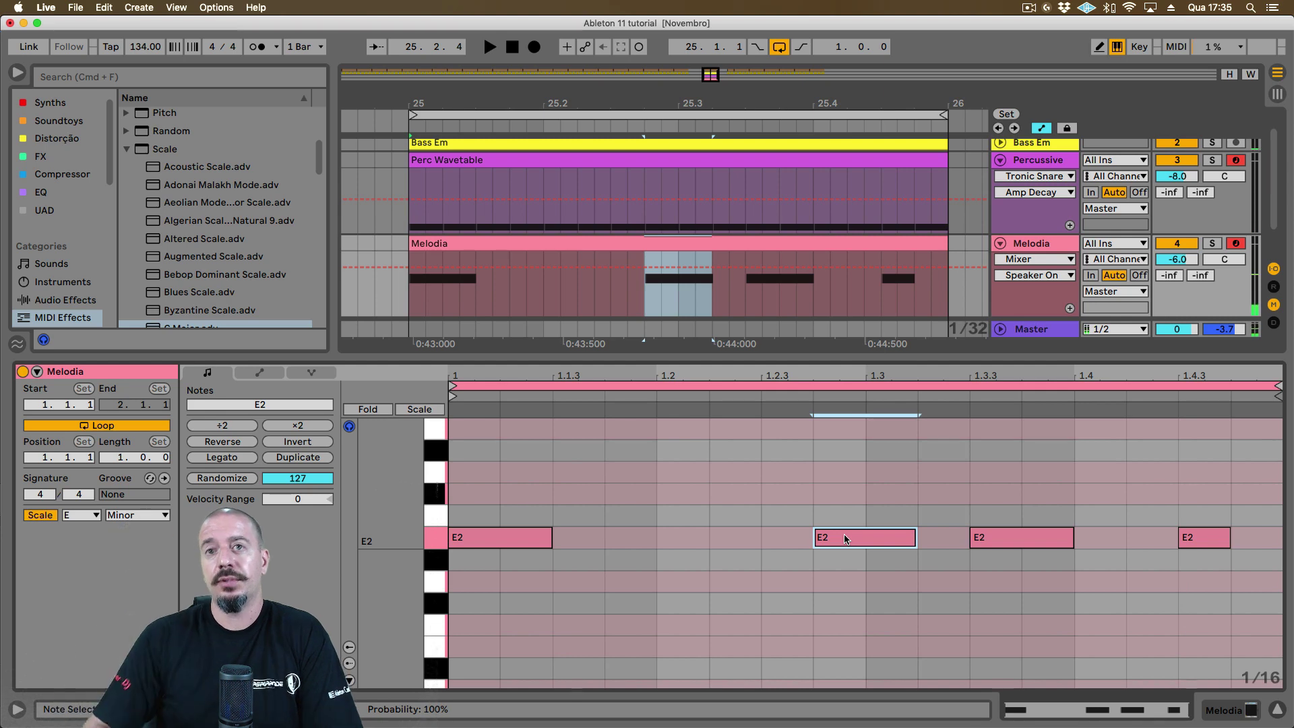
pyautogui.press('Up')
pyautogui.press('Up')
pyautogui.press('Up')
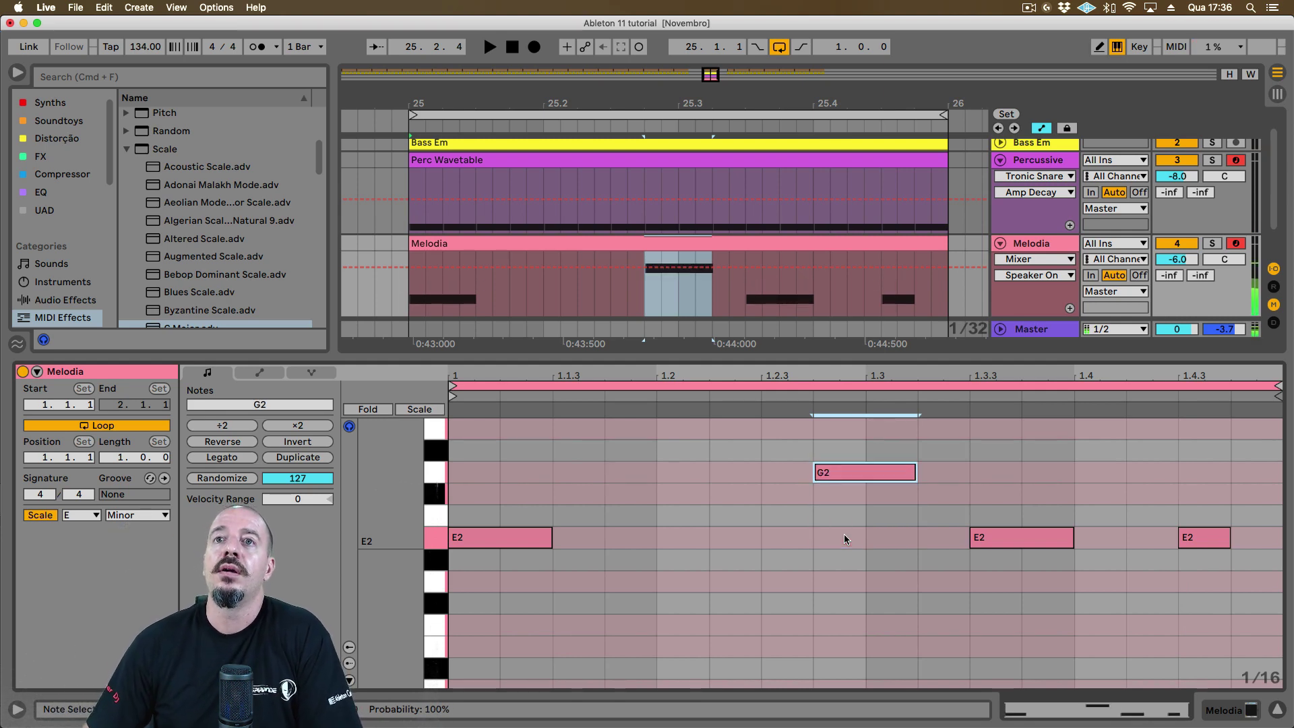
# Transpose the third Melodia note, at 1.3.3, up to A2 and the last note, at 1.4.3, down to D2
pyautogui.click(988, 536)
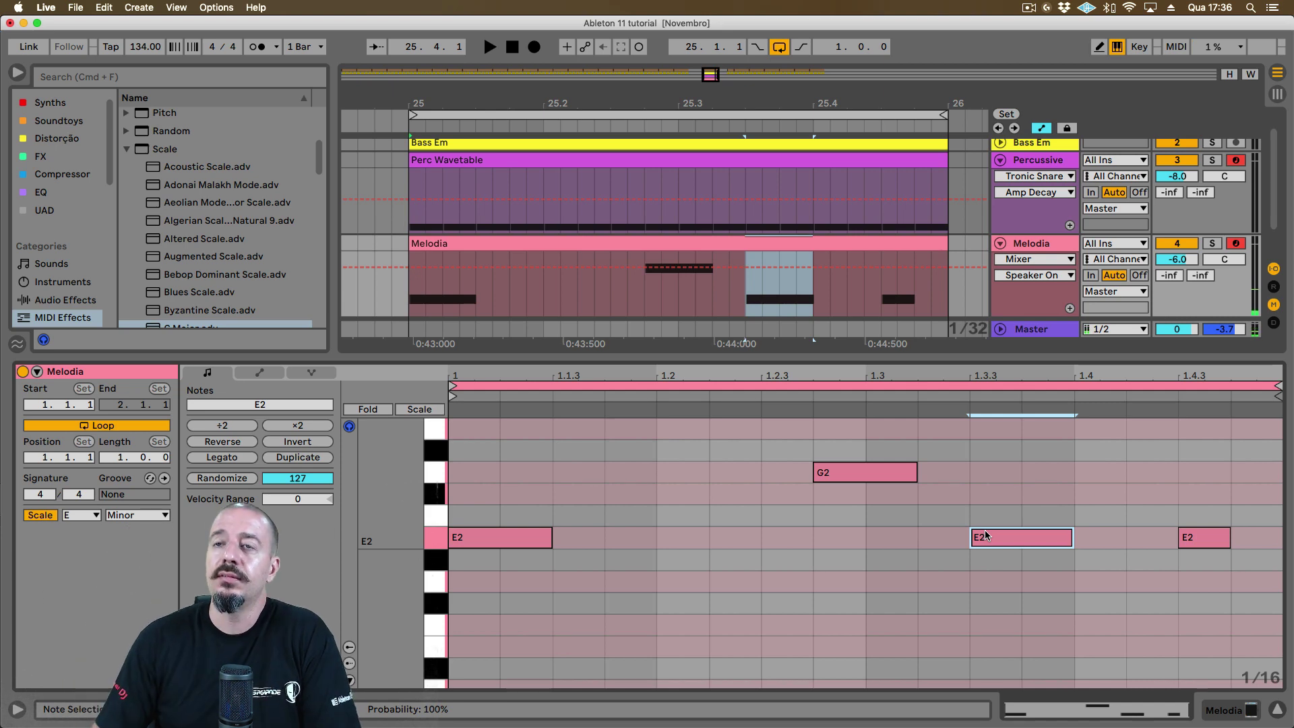
pyautogui.press('Up')
pyautogui.press('Up')
pyautogui.press('Up')
pyautogui.press('Up')
pyautogui.press('Up')
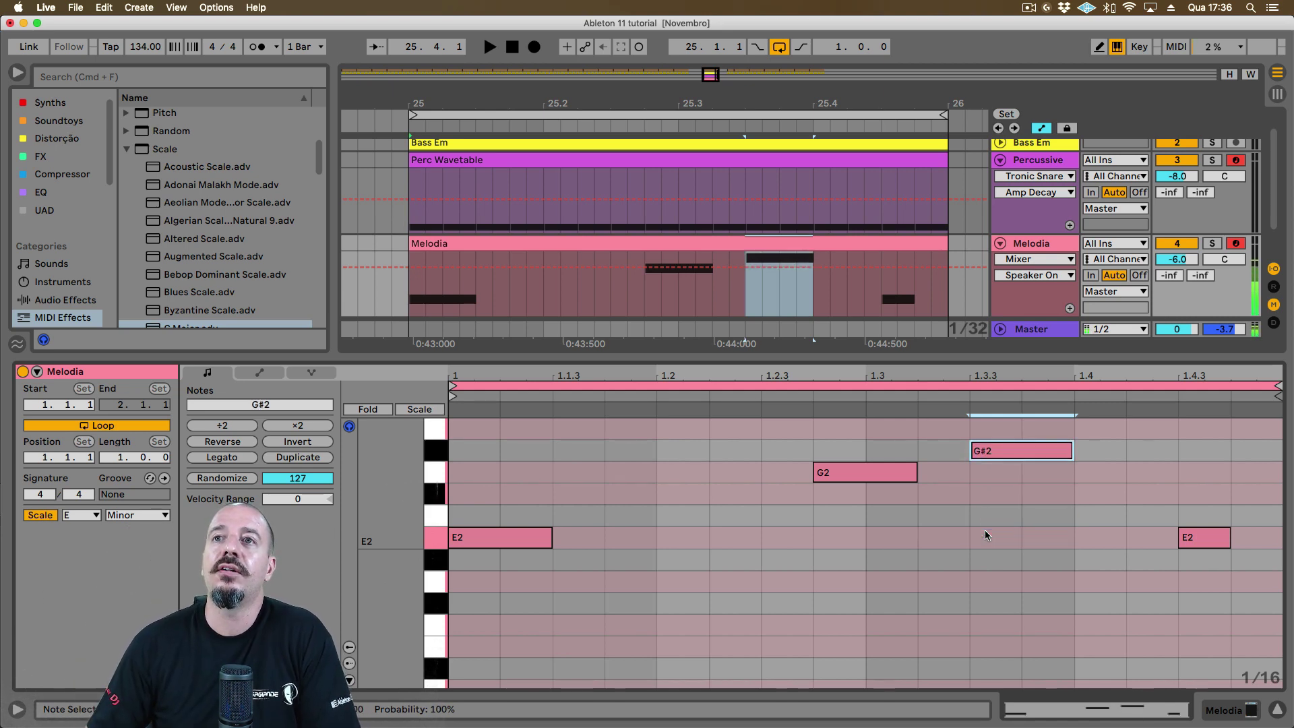
pyautogui.click(1188, 536)
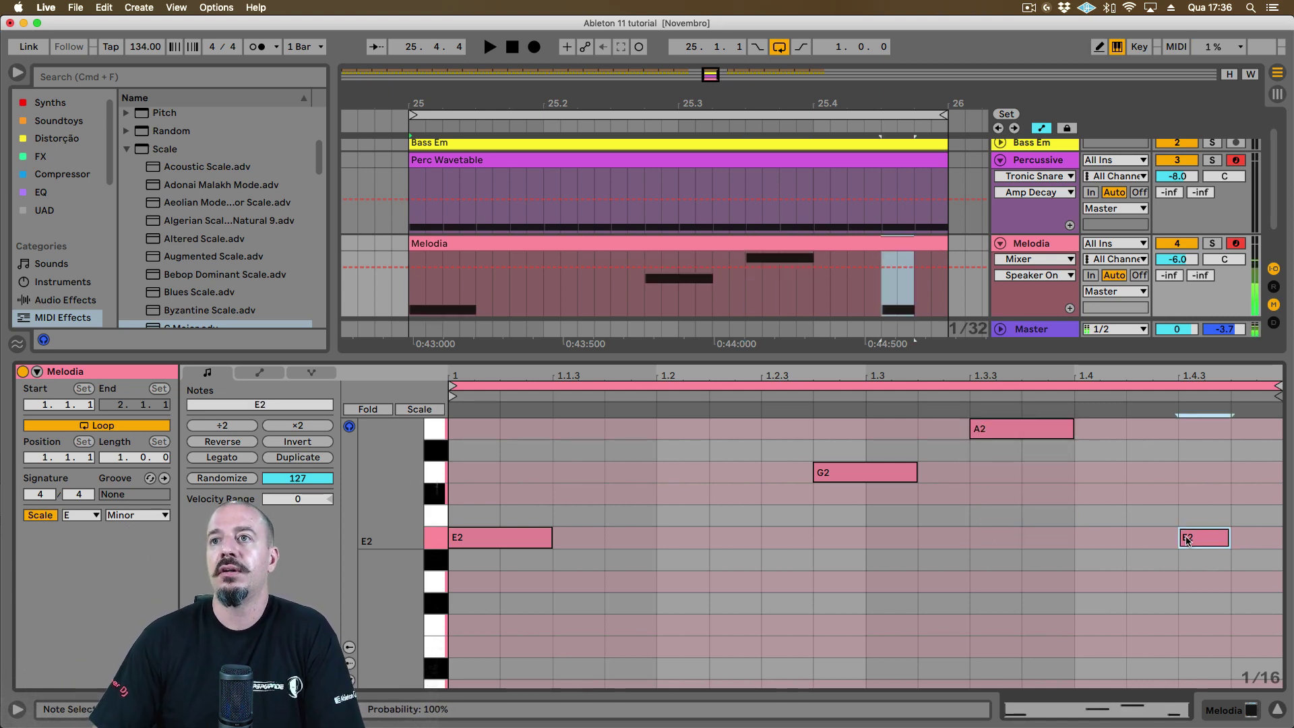
pyautogui.press('Down')
pyautogui.press('Down')
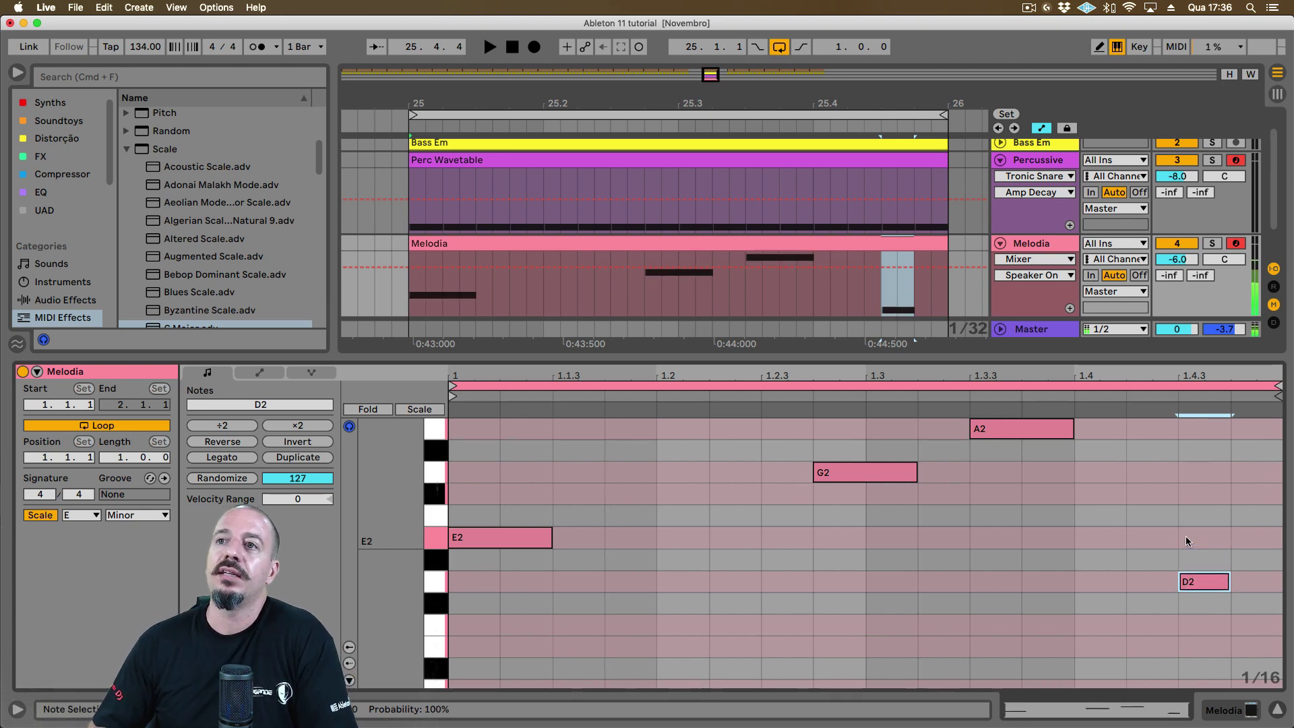
# Solo the Melodia track and audition the edited melody in the loop
pyautogui.click(1197, 244)
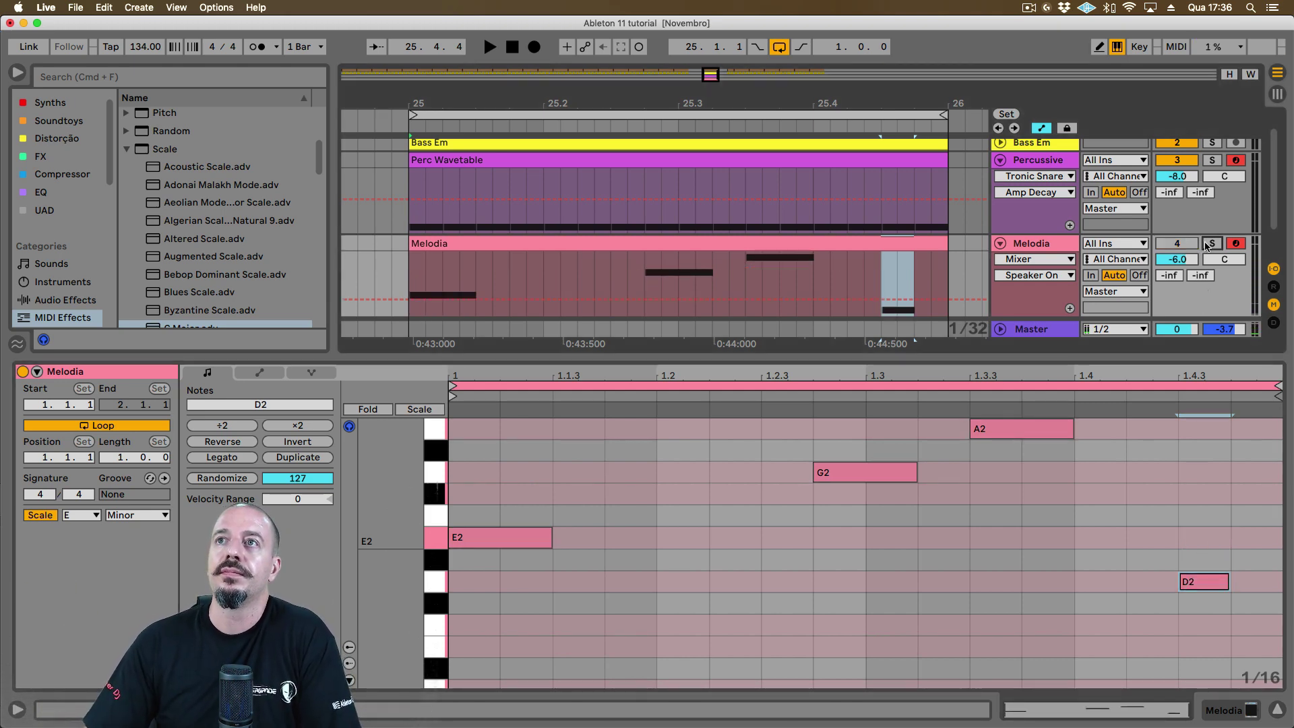
pyautogui.press('space')
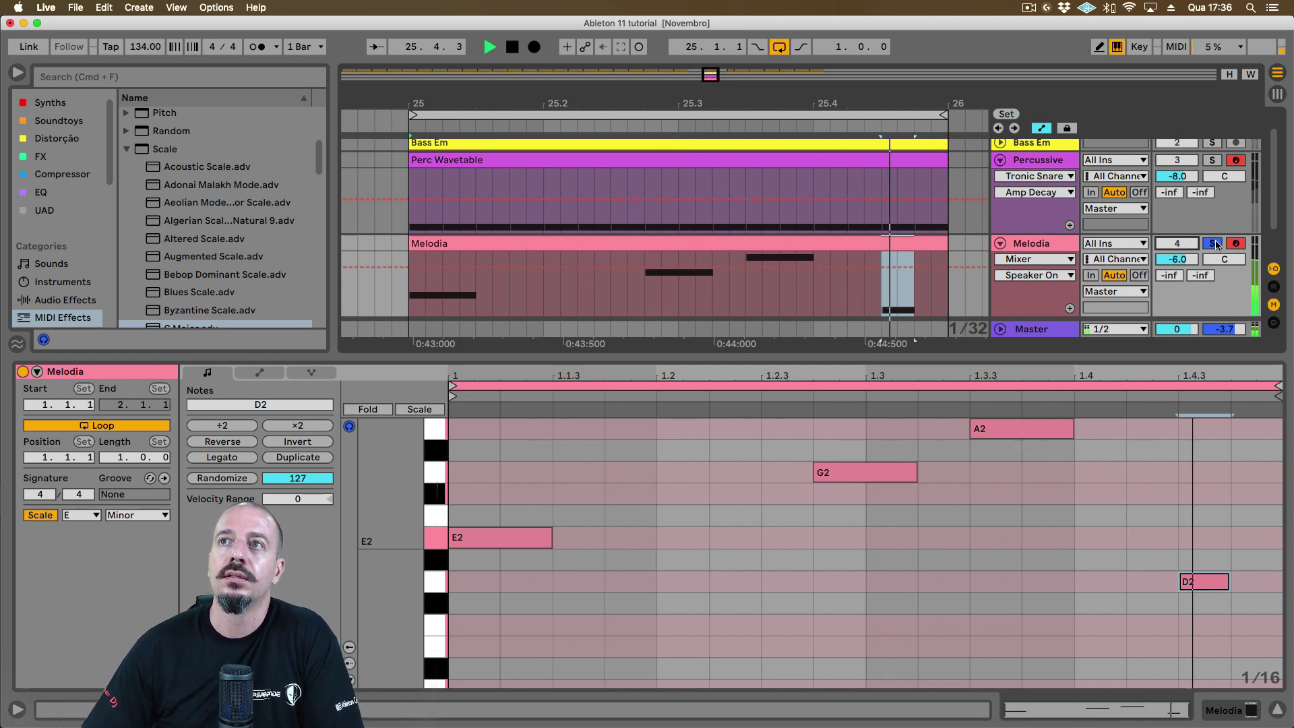
pyautogui.click(1213, 244)
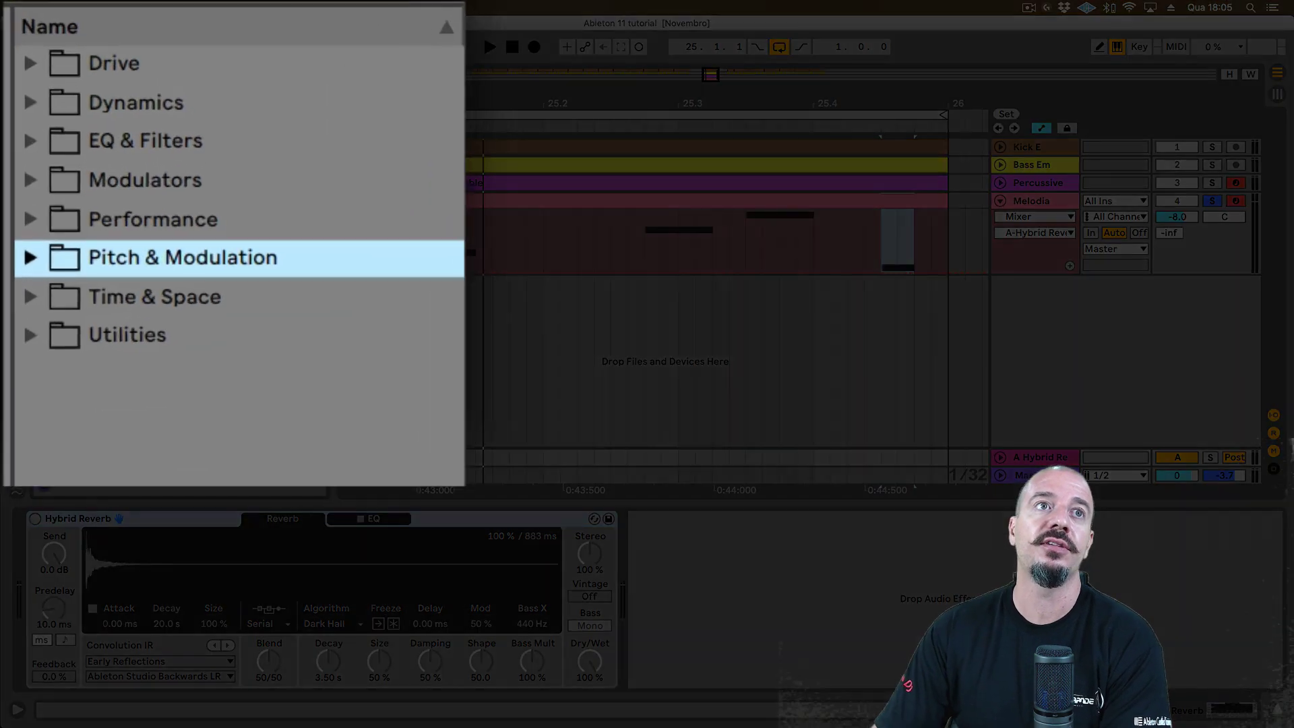
# Look through the audio effect categories and add Hybrid Reverb from Time & Space to the Melodia track
pyautogui.click(67, 63)
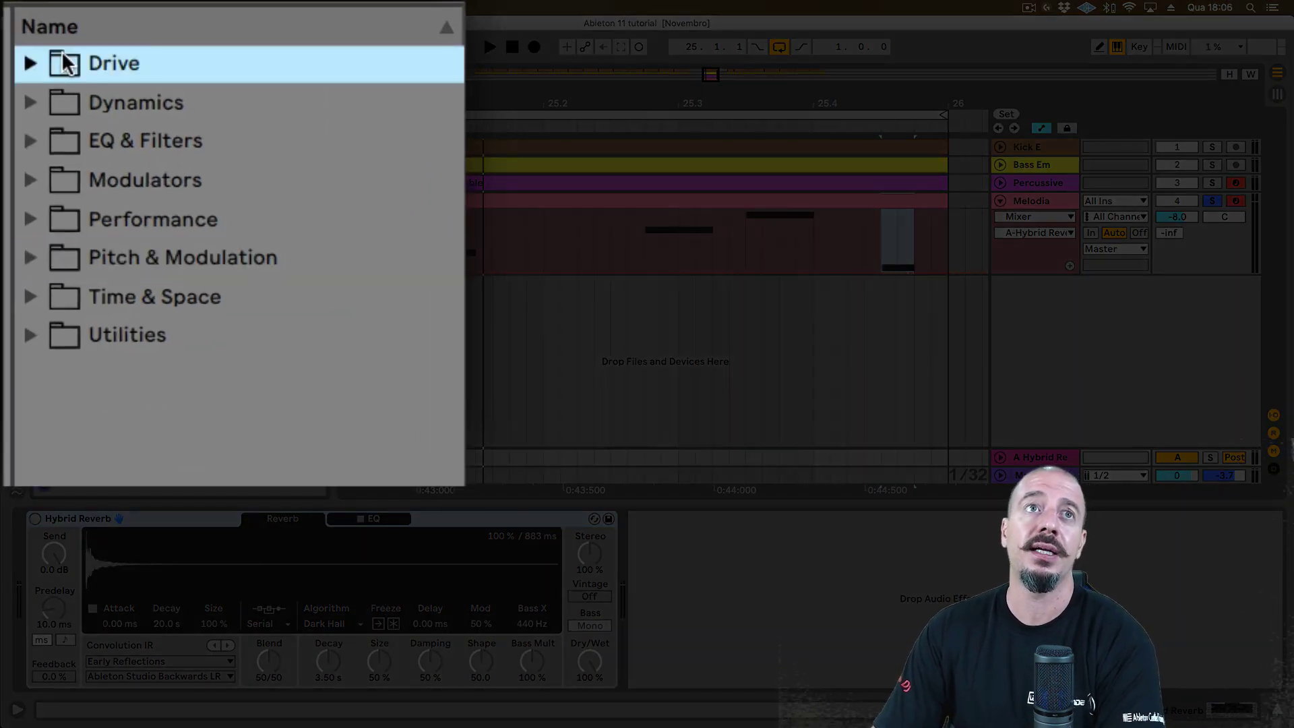
pyautogui.click(156, 105)
pyautogui.click(164, 135)
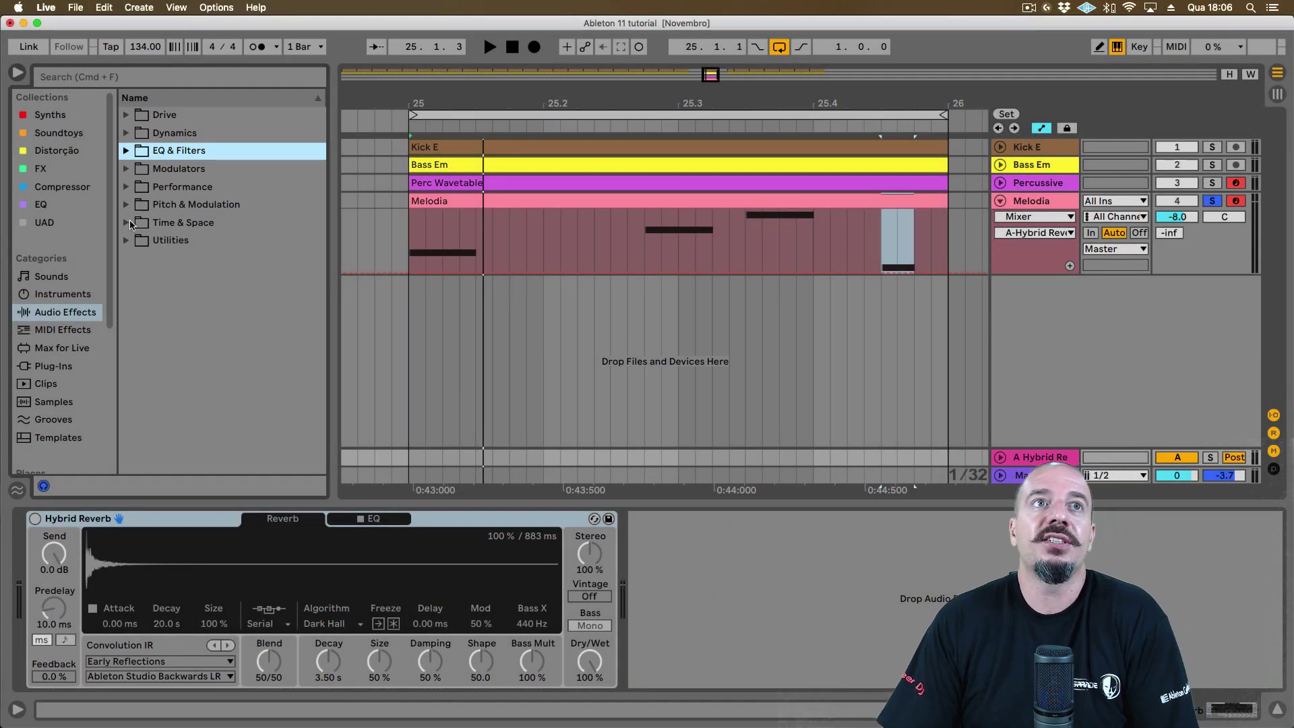
pyautogui.click(132, 224)
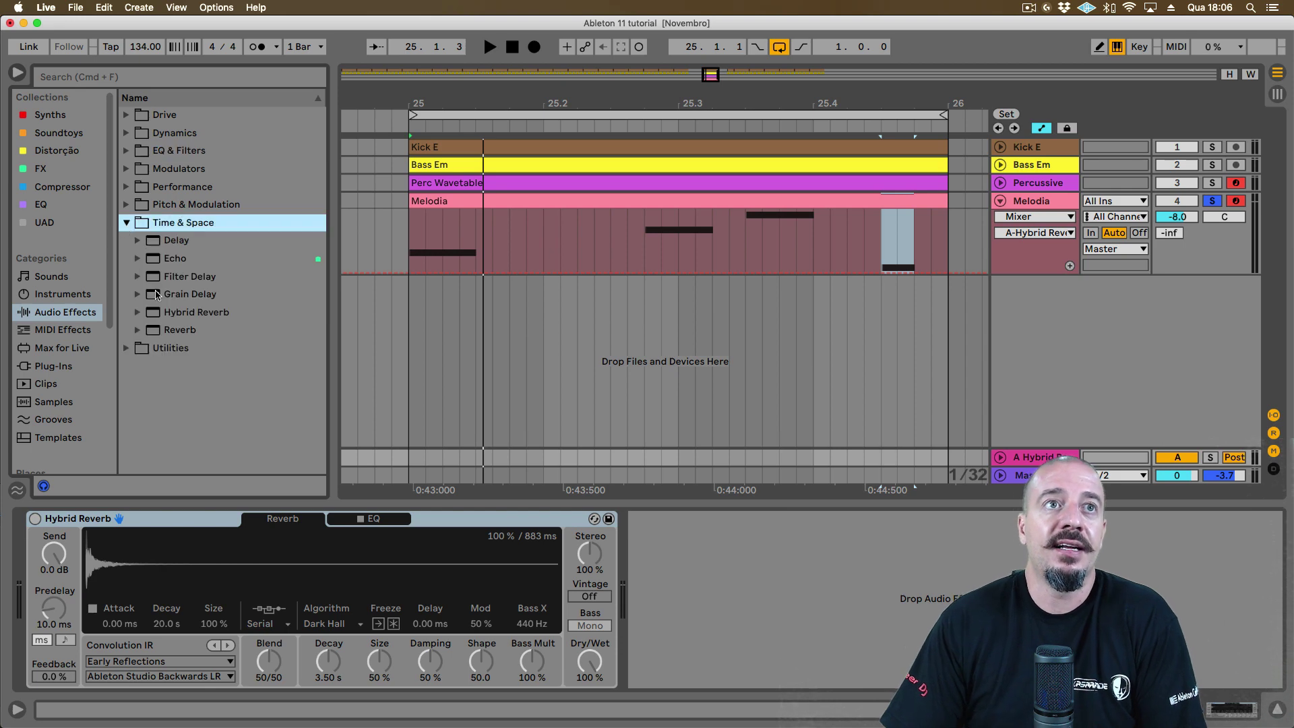
pyautogui.click(198, 313)
pyautogui.click(1055, 208)
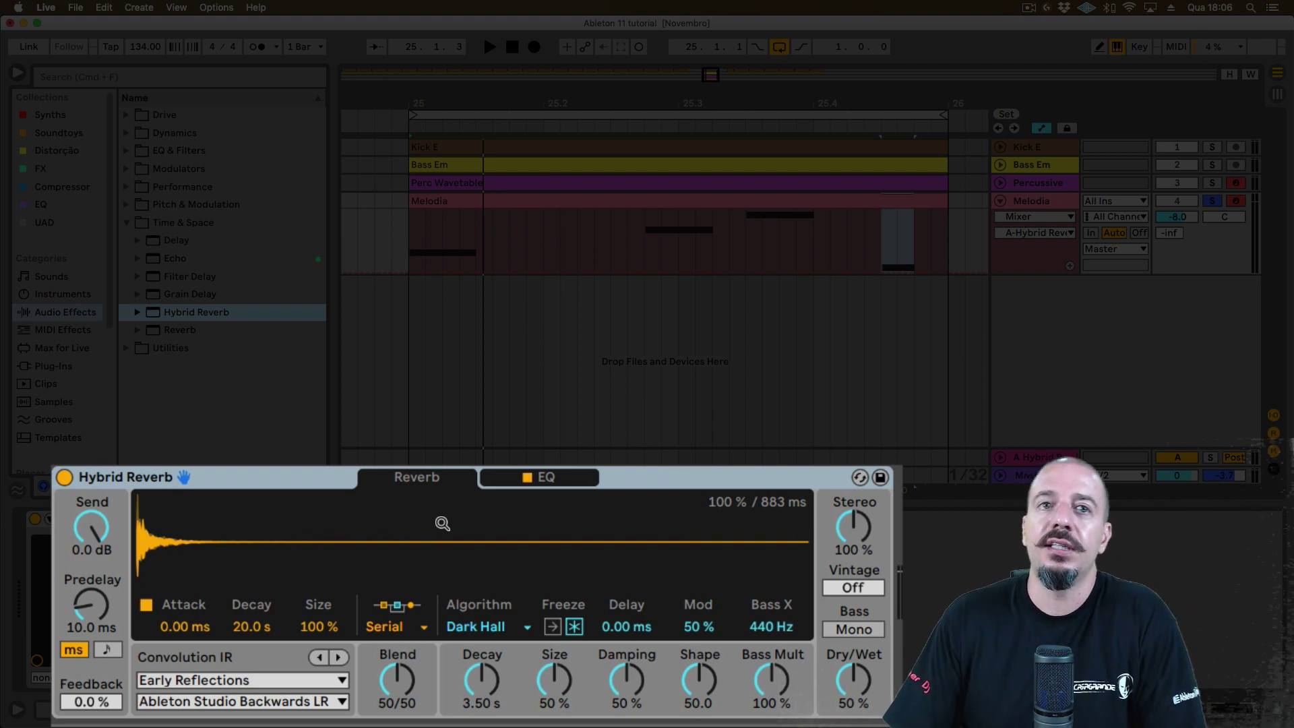
# Set the Hybrid Reverb's Blend to 52/48, view its EQ settings and return to the reverb settings
pyautogui.moveTo(413, 683)
pyautogui.mouseDown()
pyautogui.moveTo(412, 667)
pyautogui.moveTo(397, 676)
pyautogui.mouseUp()
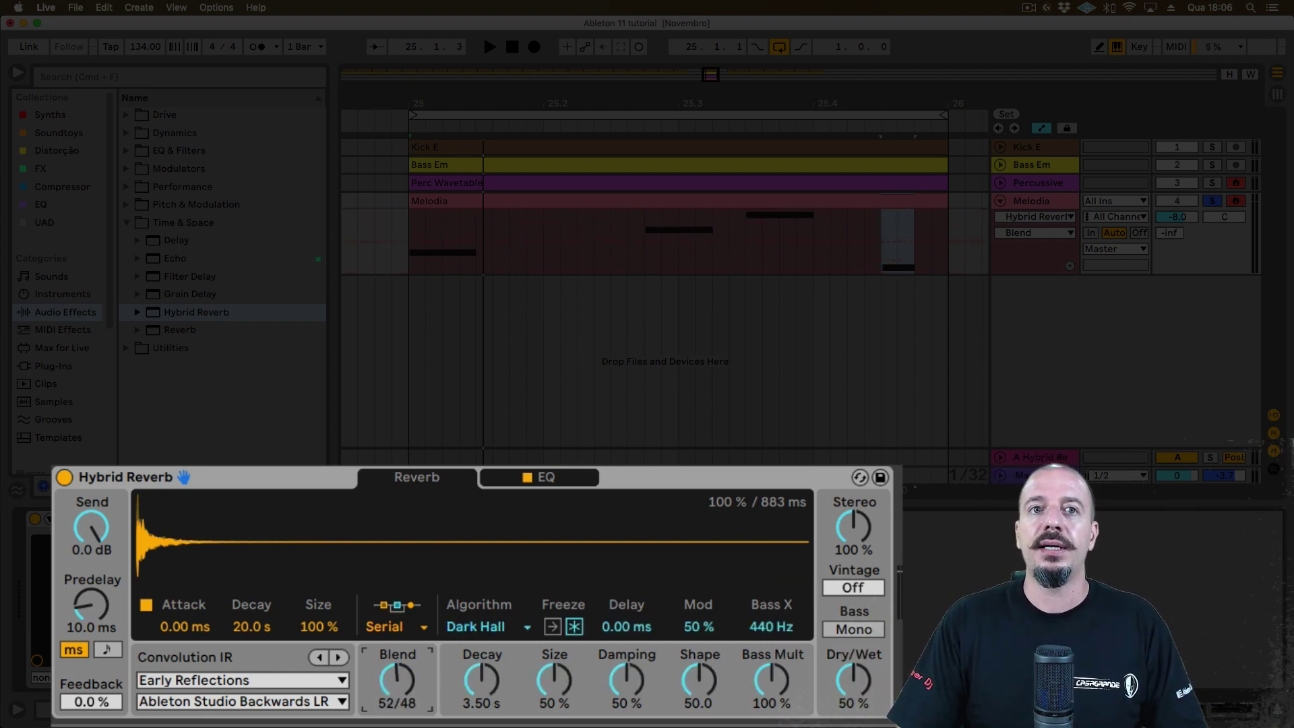
pyautogui.click(565, 484)
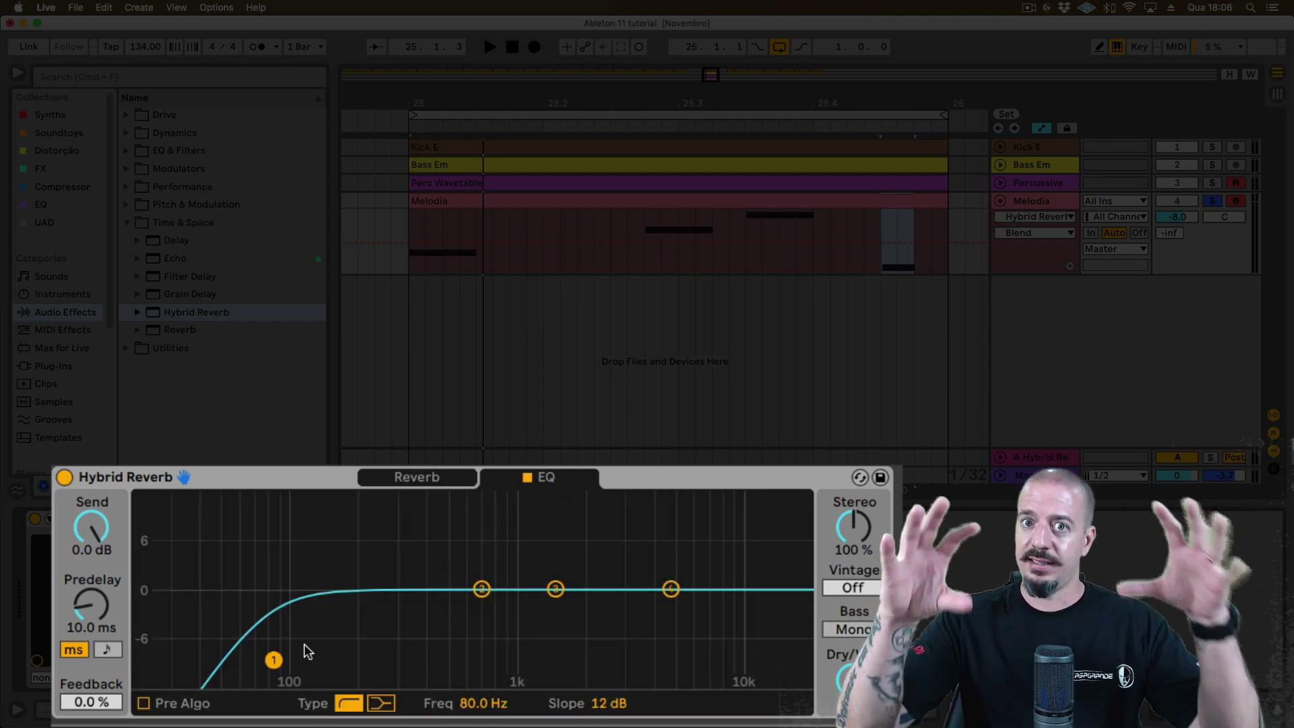
pyautogui.click(416, 479)
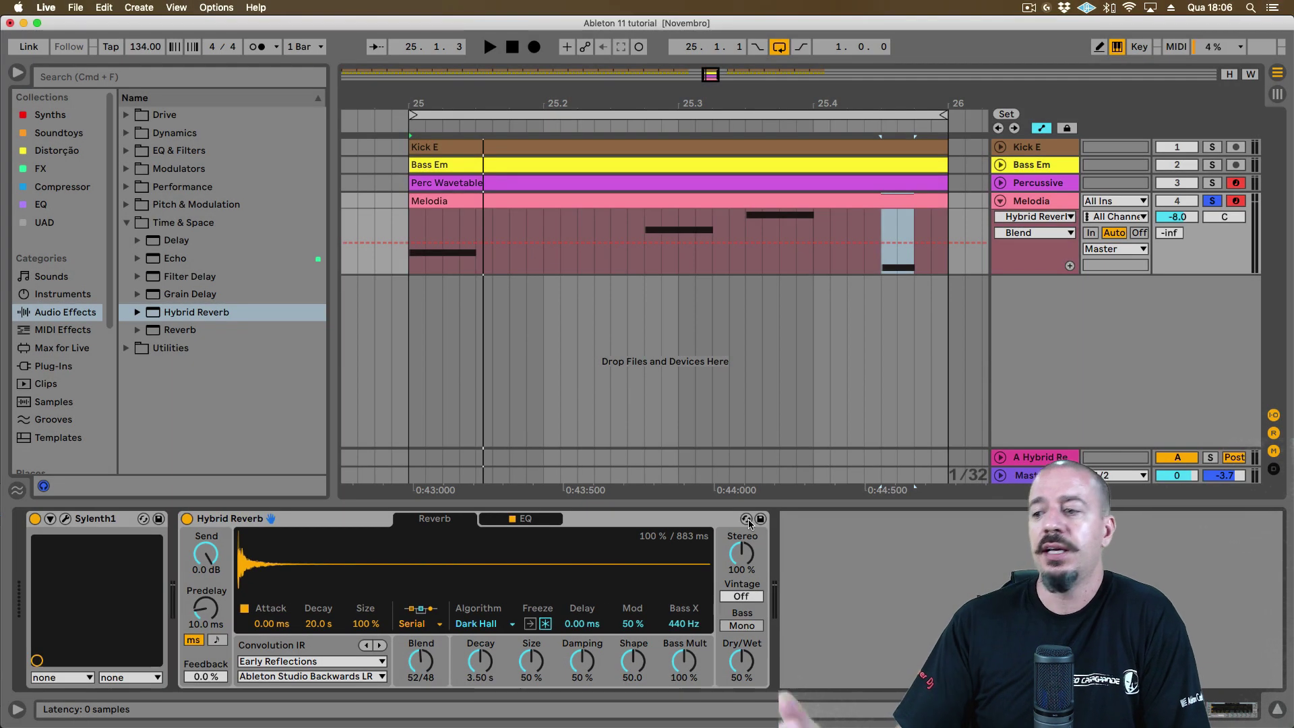
# Audition the melody through the Hybrid Reverb and swap the reverb to the Keys Bastille preset
pyautogui.press('space')
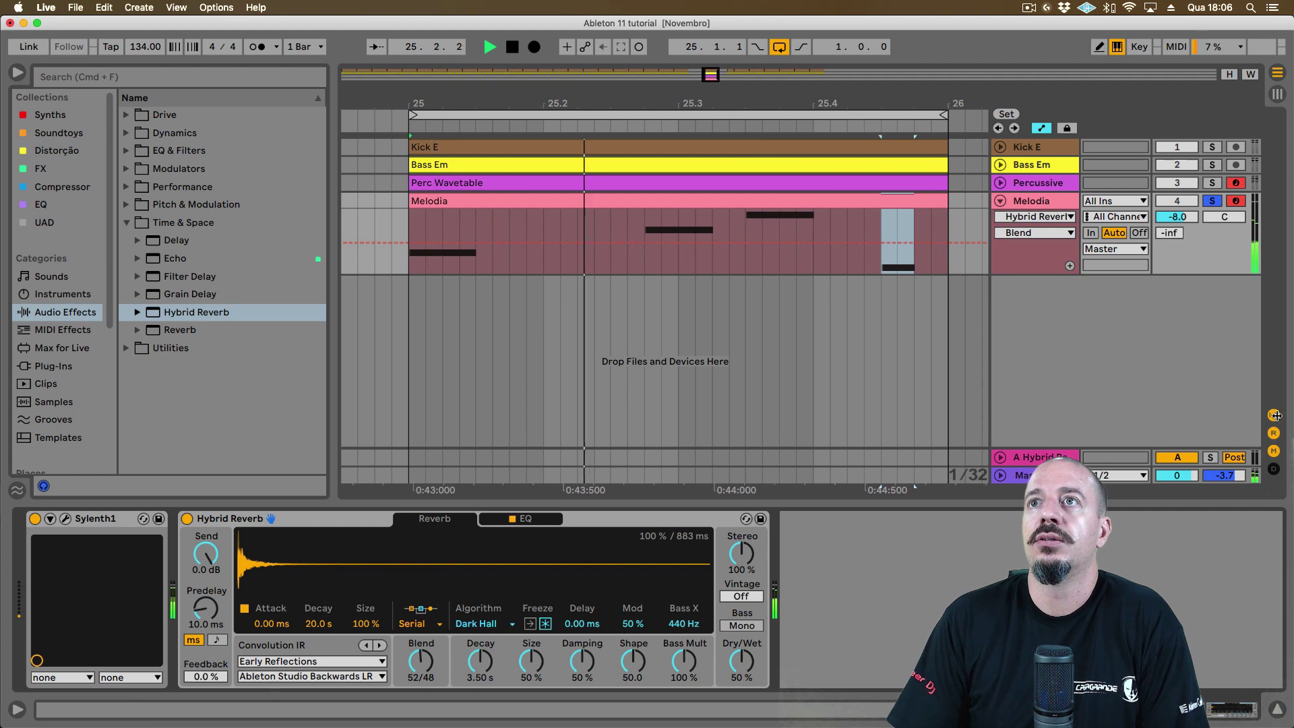
pyautogui.press('space')
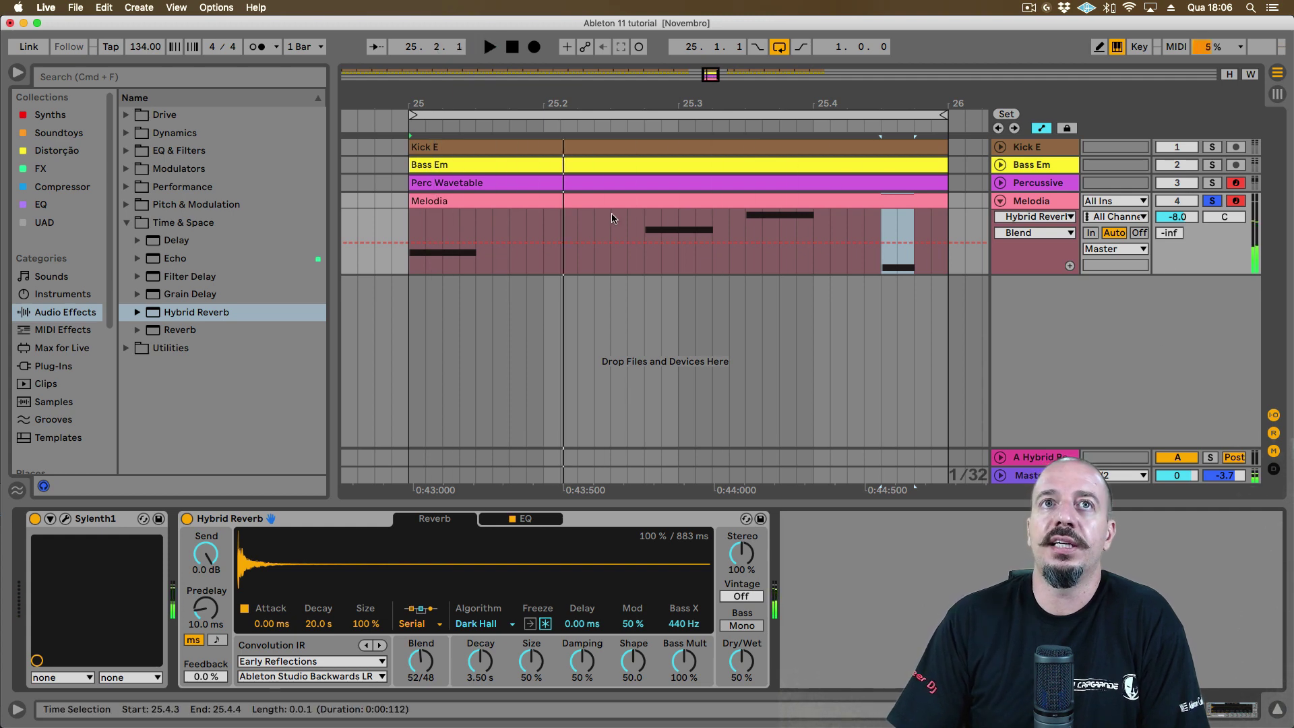
pyautogui.click(745, 519)
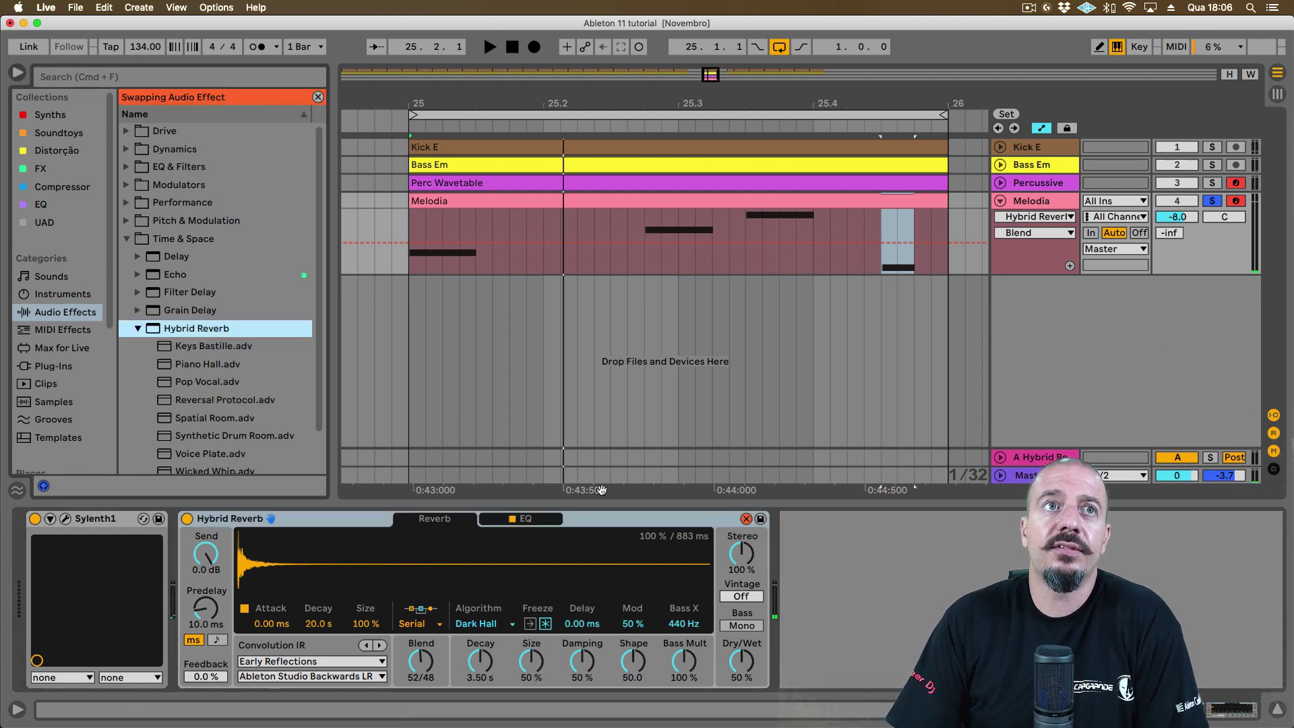
pyautogui.click(217, 346)
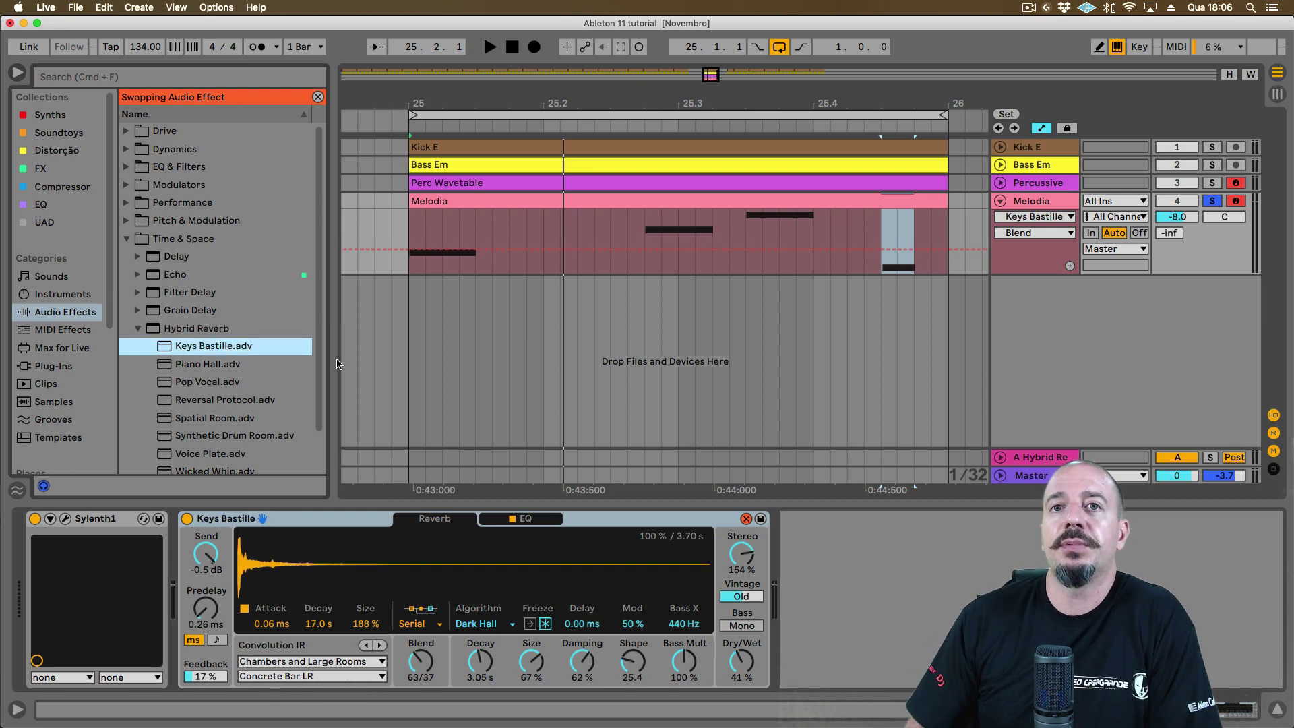
# Audition the Hybrid Reverb presets from Piano Hall through Wicked Whip on the melody and keep Wicked Whip
pyautogui.press('space')
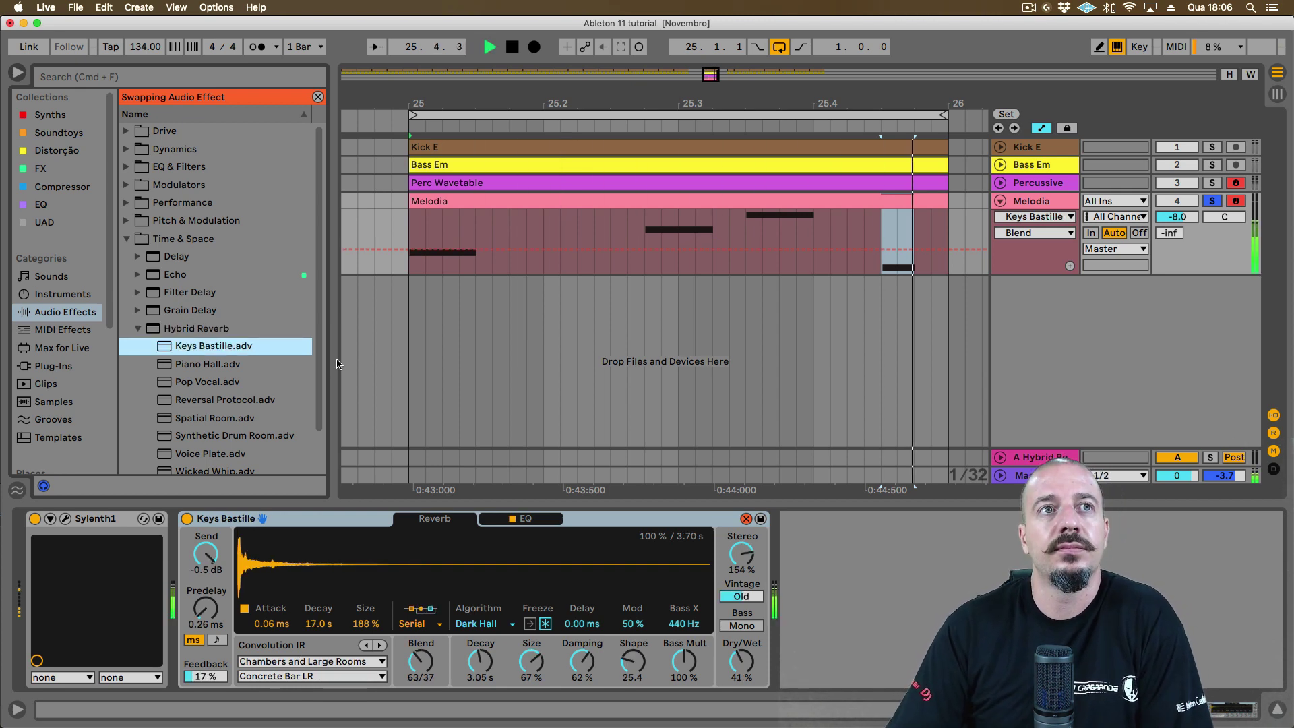
pyautogui.click(228, 365)
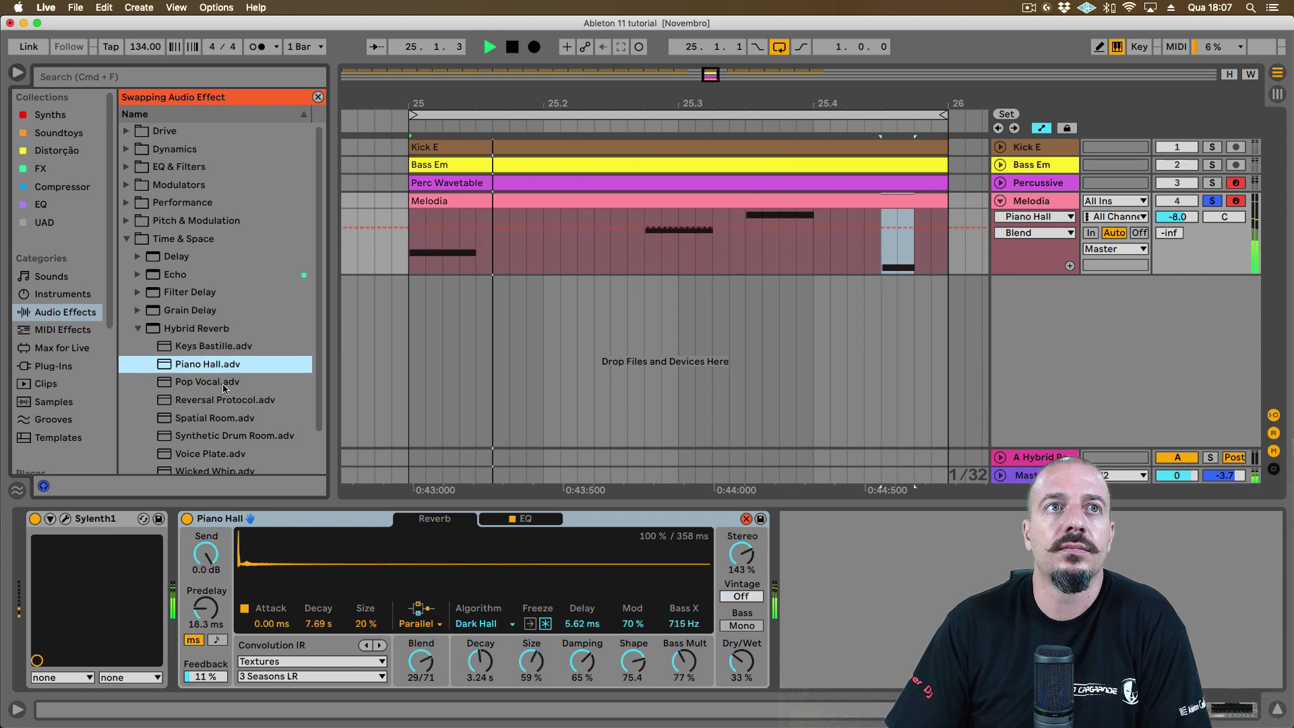
pyautogui.click(224, 385)
pyautogui.click(227, 401)
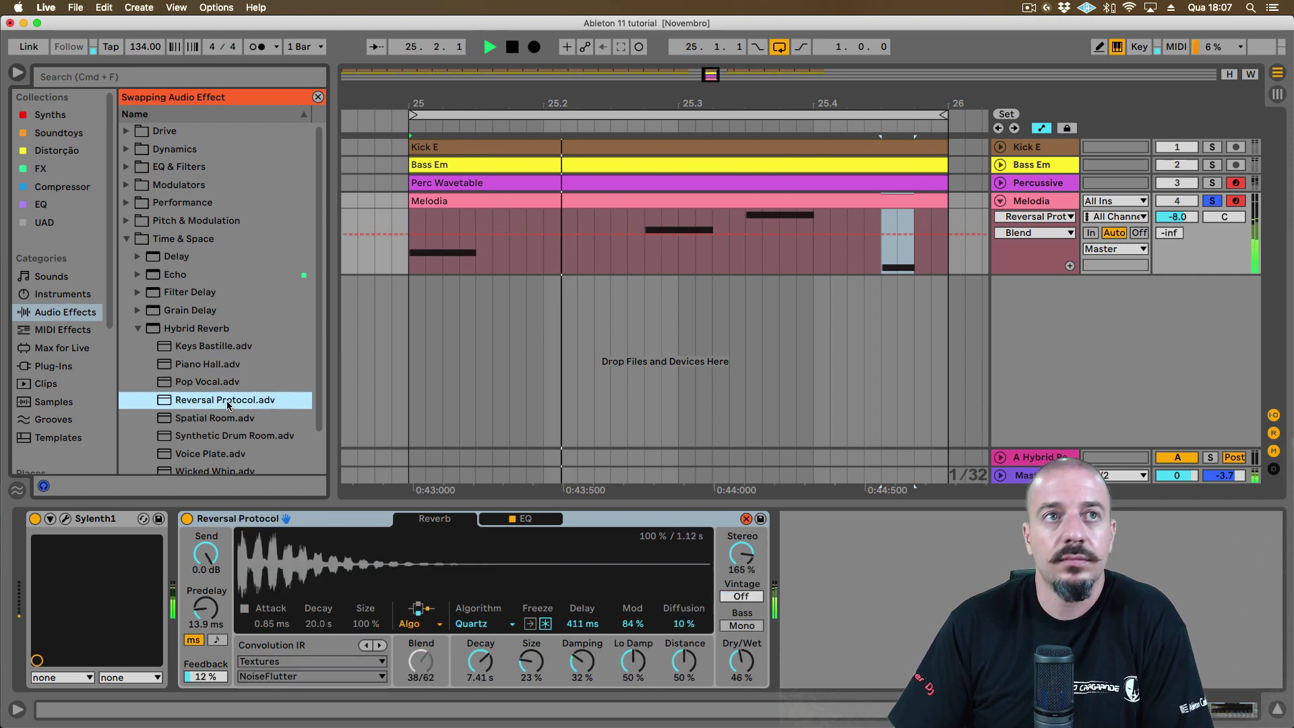
pyautogui.press('Down')
pyautogui.press('Down')
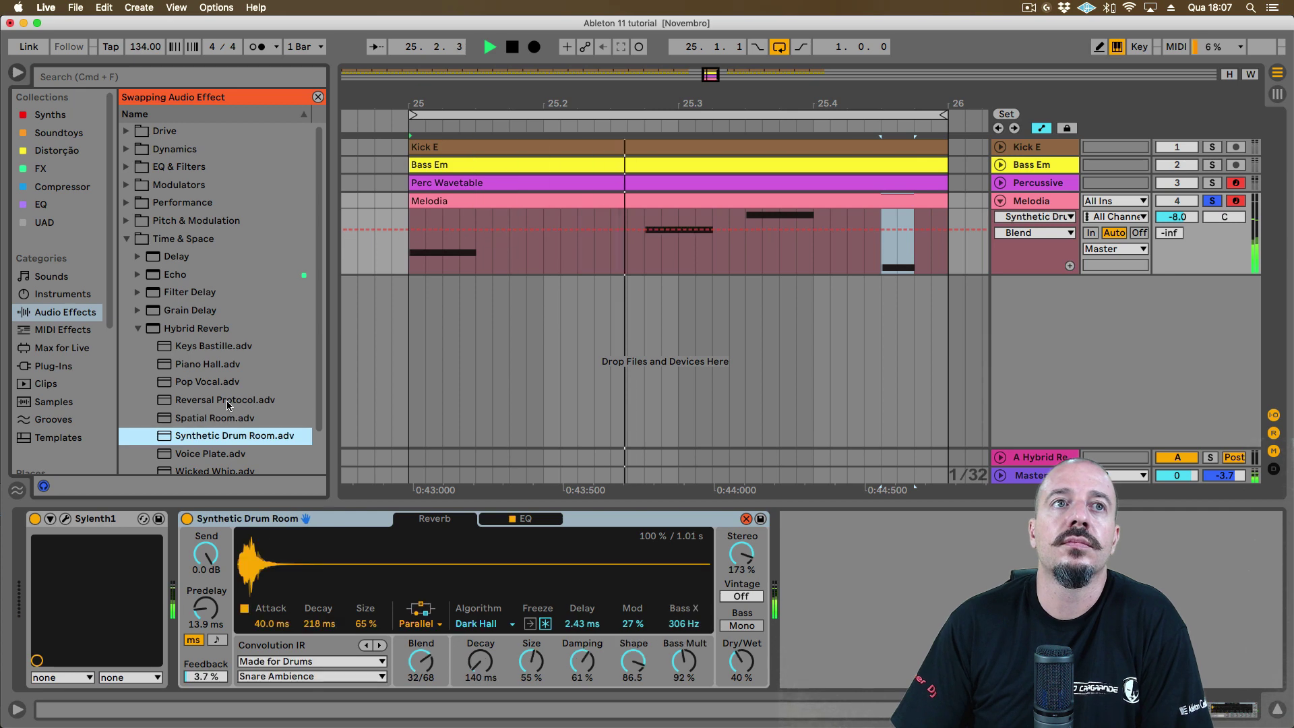
pyautogui.press('Down')
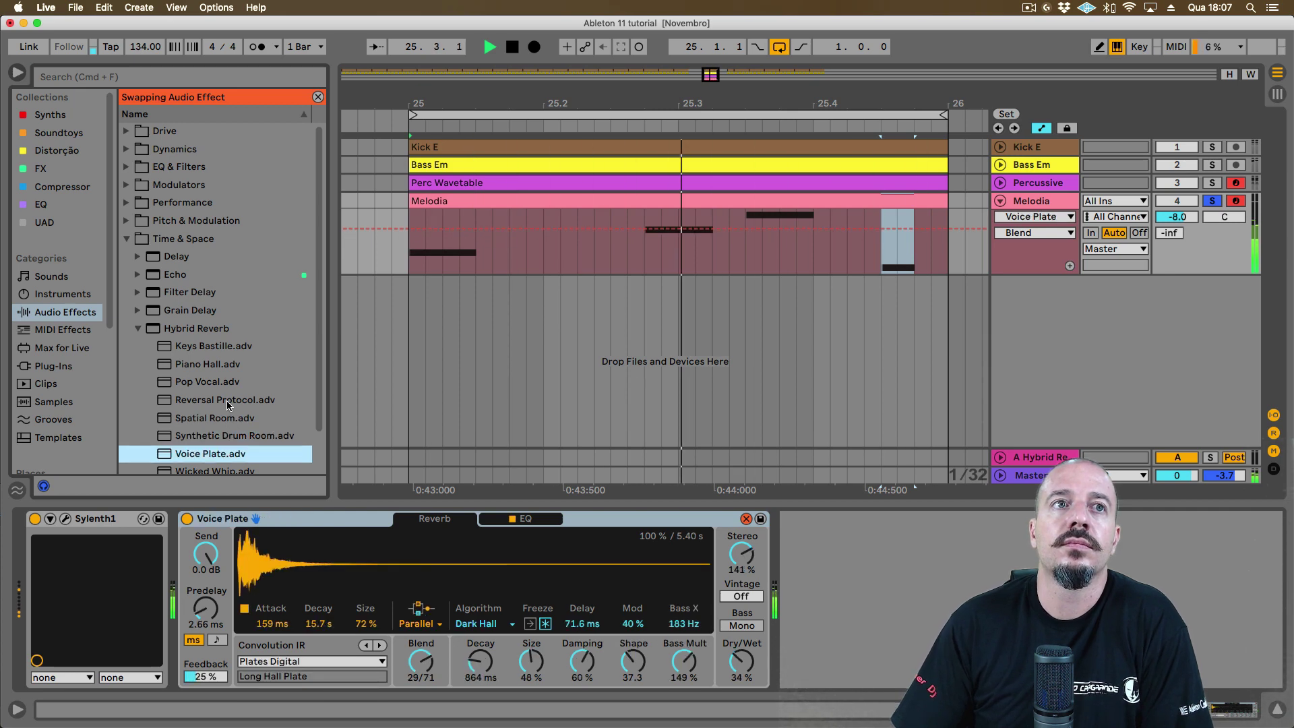
pyautogui.press('Down')
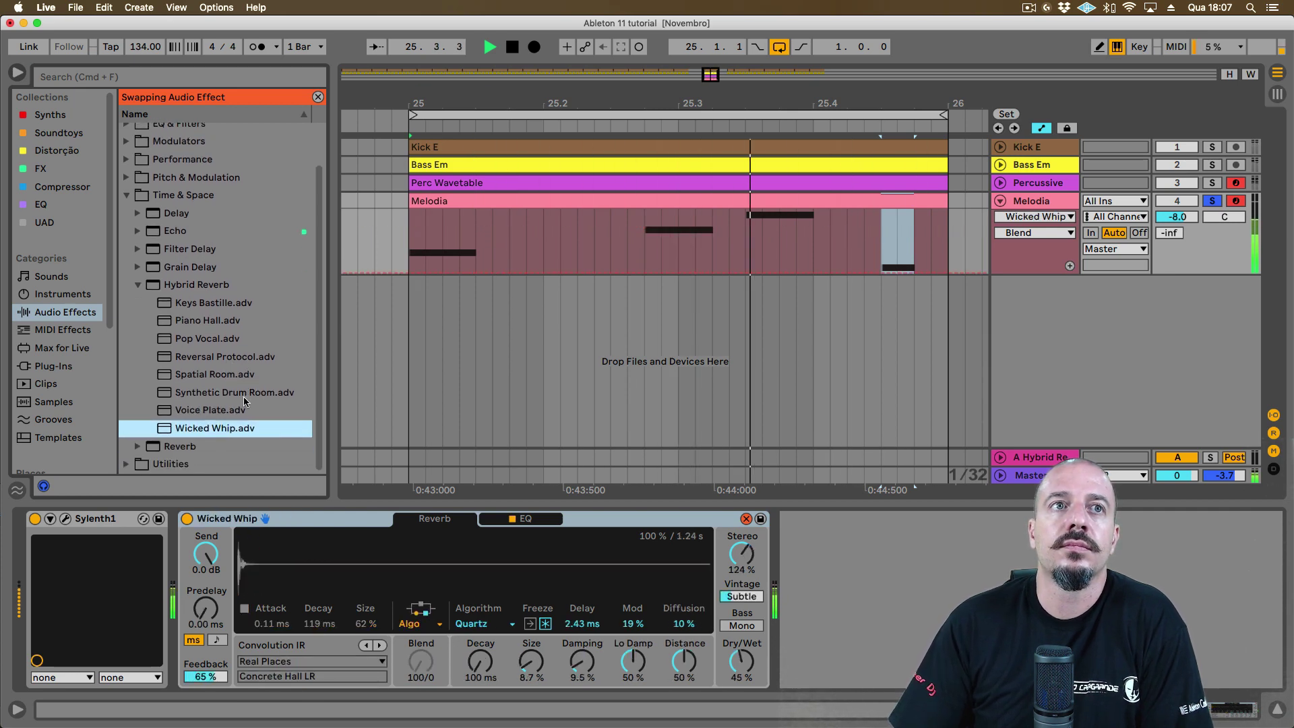
pyautogui.press('space')
pyautogui.click(747, 519)
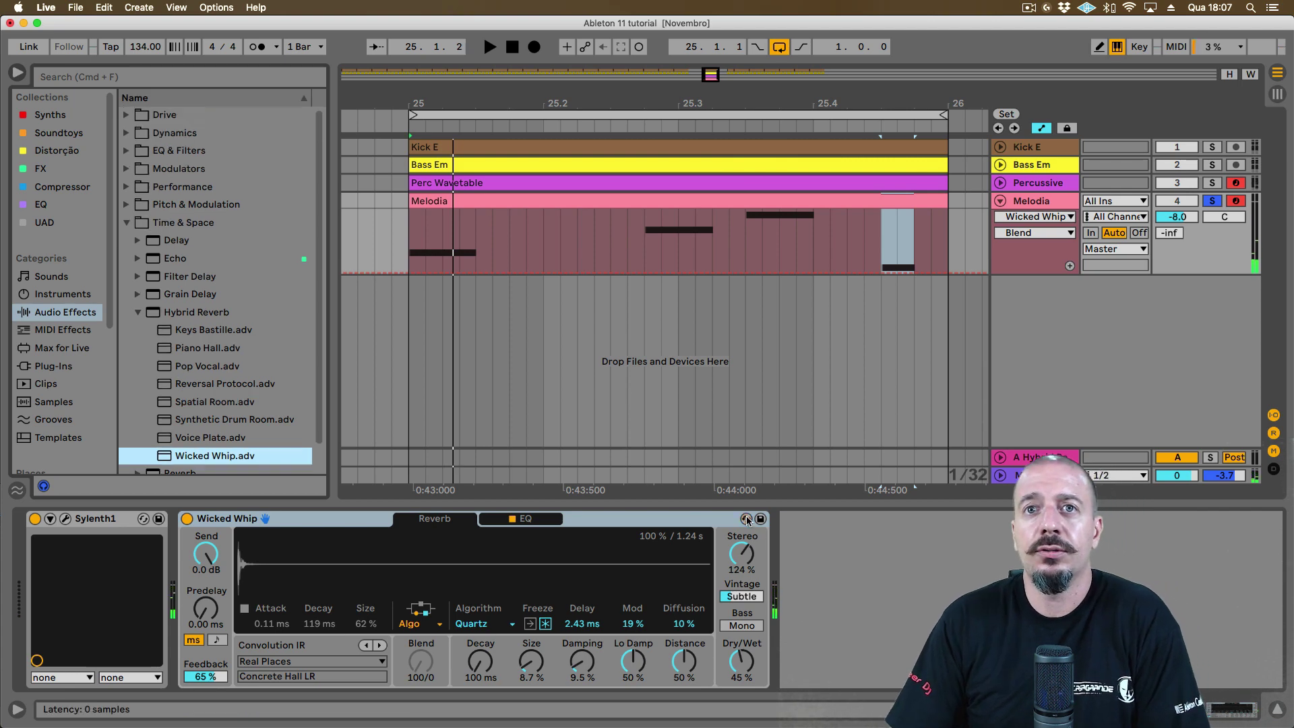
# Set Wicked Whip's Dry/Wet to 0% and turn on the Hybrid Reverb on return track A
pyautogui.moveTo(750, 649); pyautogui.dragTo(750, 670)
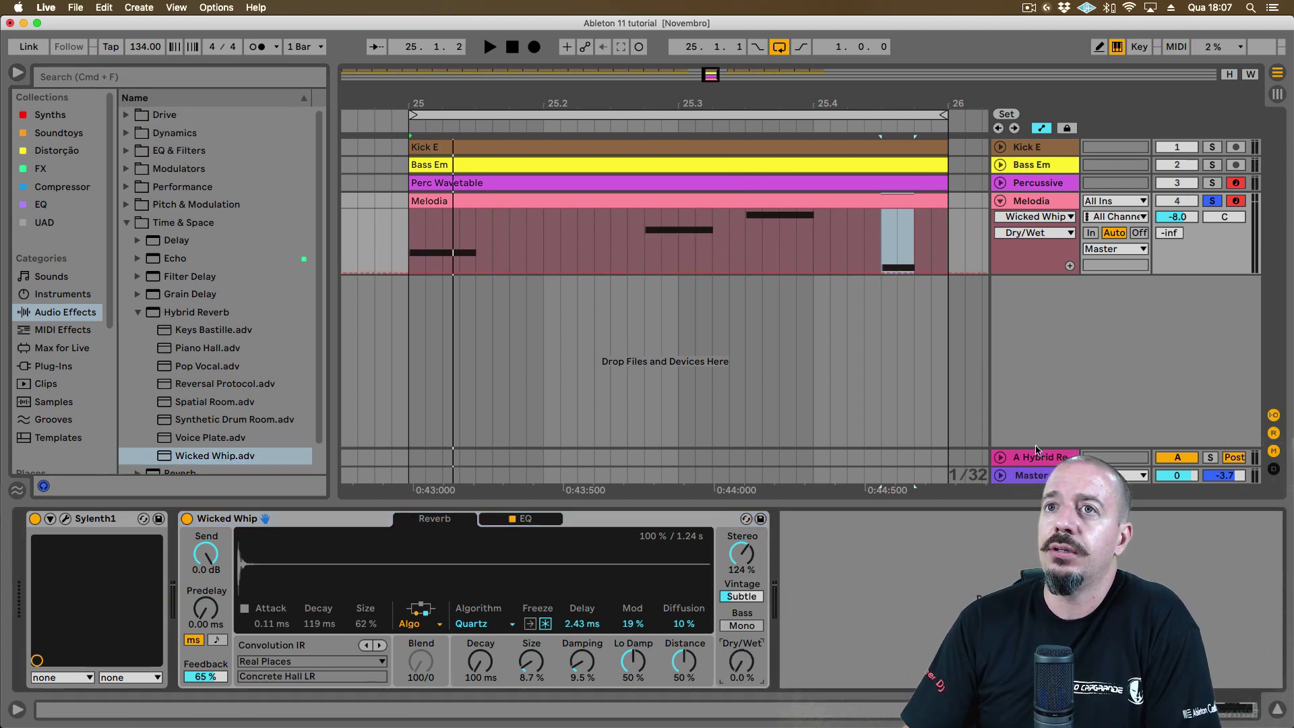
pyautogui.click(1039, 455)
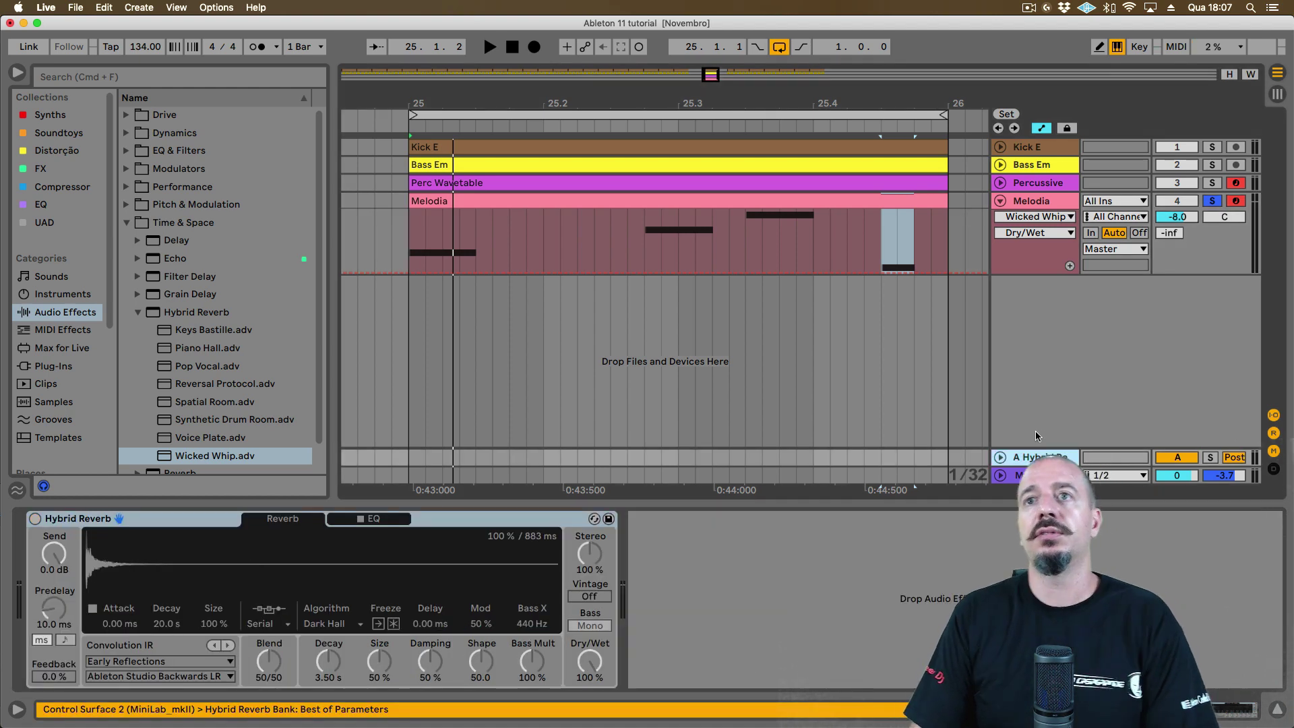
pyautogui.click(35, 518)
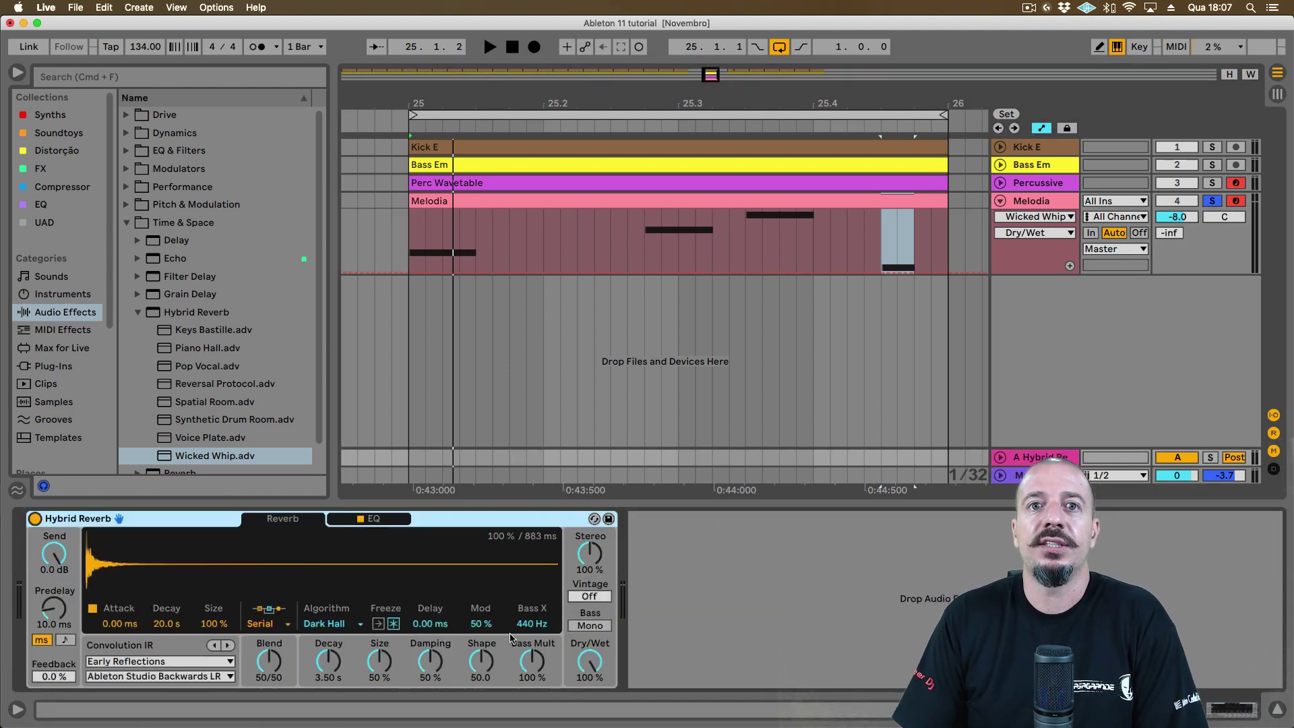
pyautogui.click(590, 662)
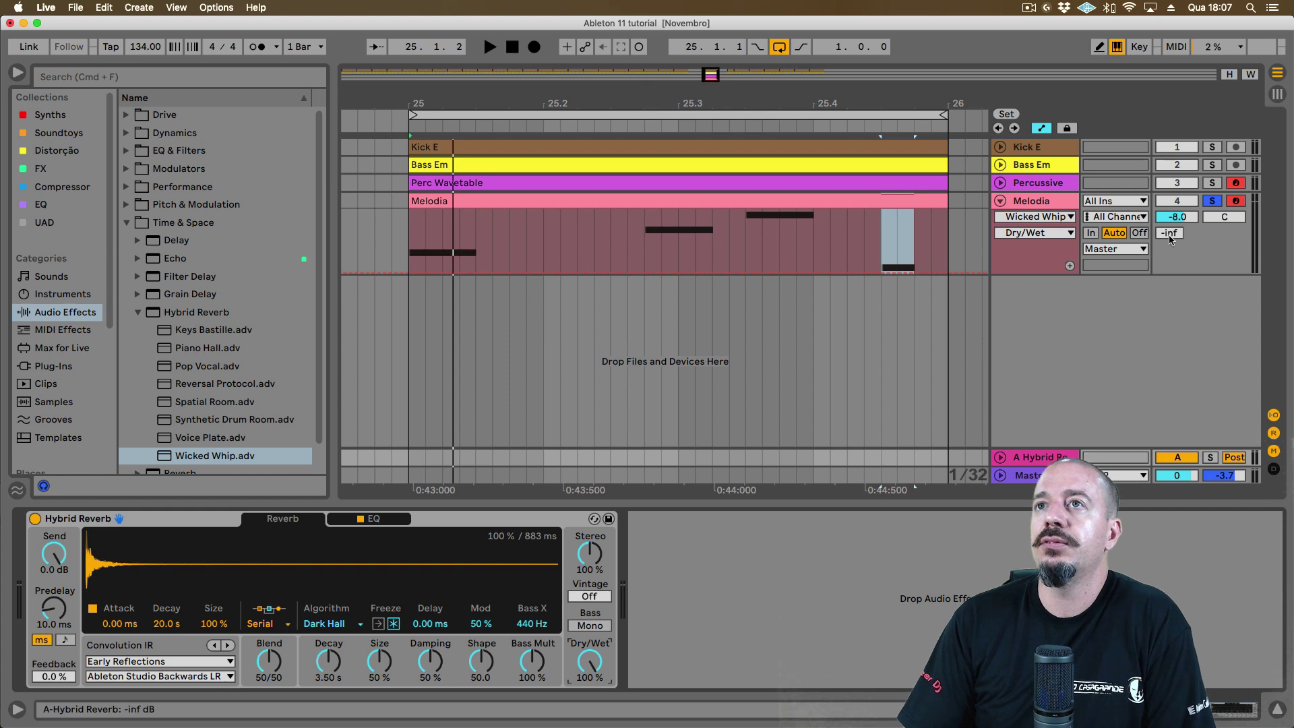
# Set the Melodia track's send to the Hybrid Reverb return to -2.0 dB and audition the result
pyautogui.moveTo(1171, 234); pyautogui.dragTo(1170, 216)
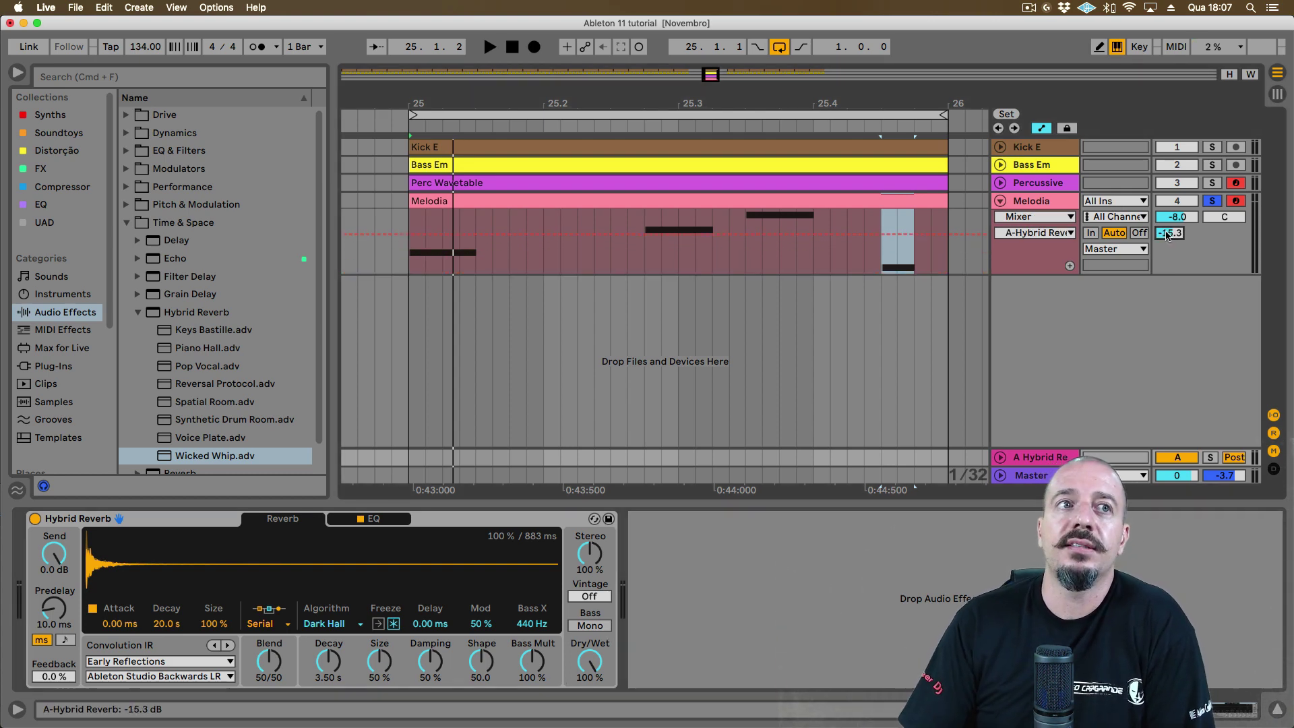
pyautogui.moveTo(1167, 235); pyautogui.dragTo(1167, 225)
pyautogui.press('space')
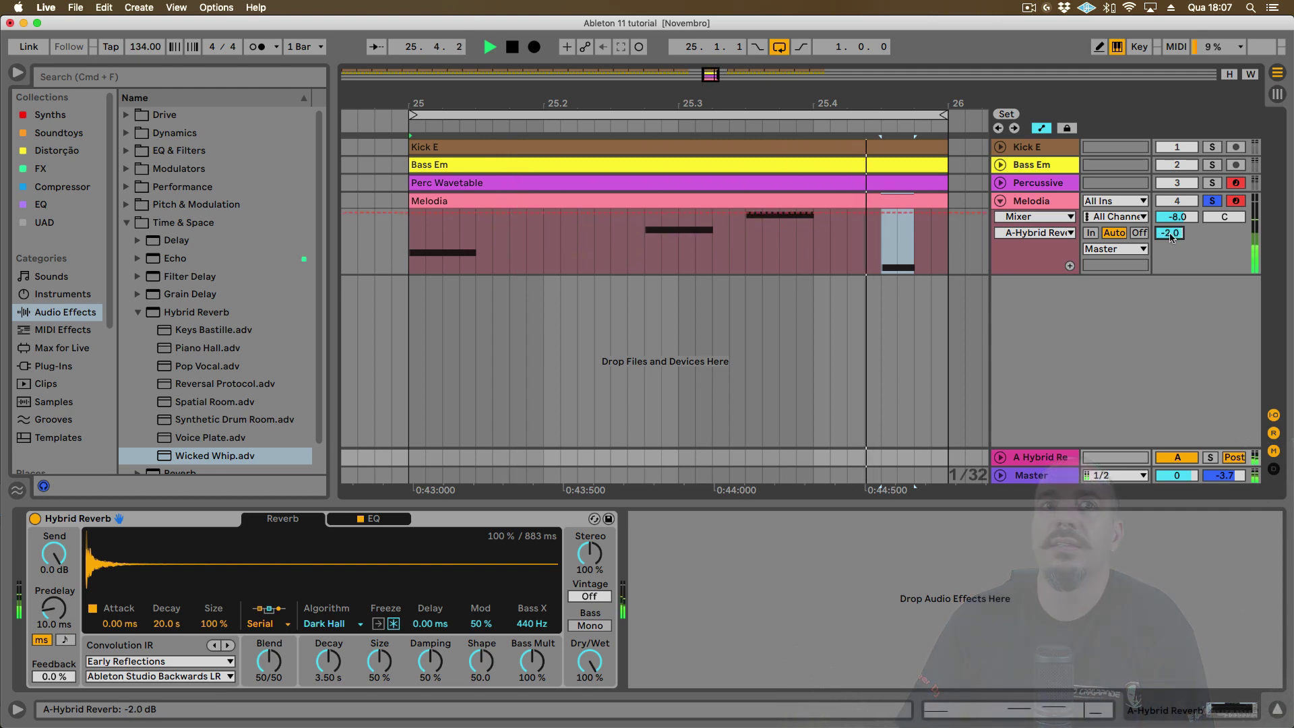
pyautogui.press('space')
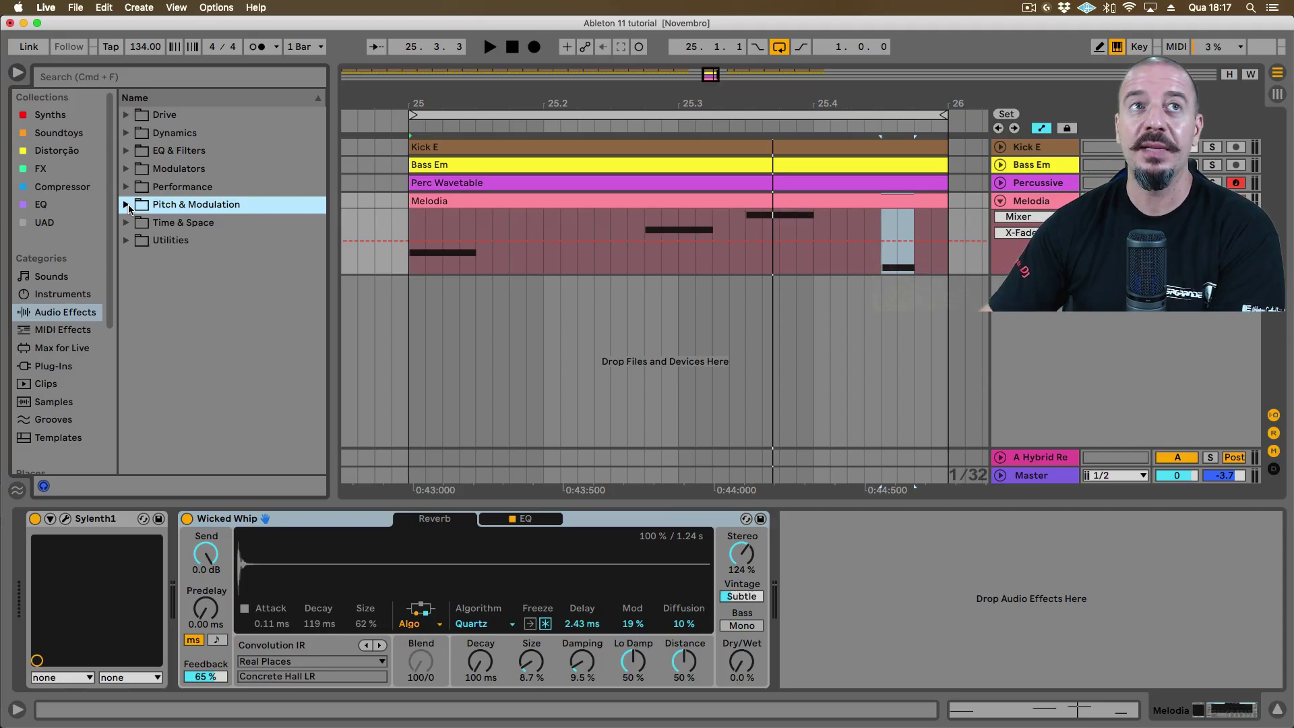
# Add Spectral Resonator from Pitch & Modulation after Wicked Whip and switch its Freq unit to notes and back to Hz
pyautogui.click(126, 205)
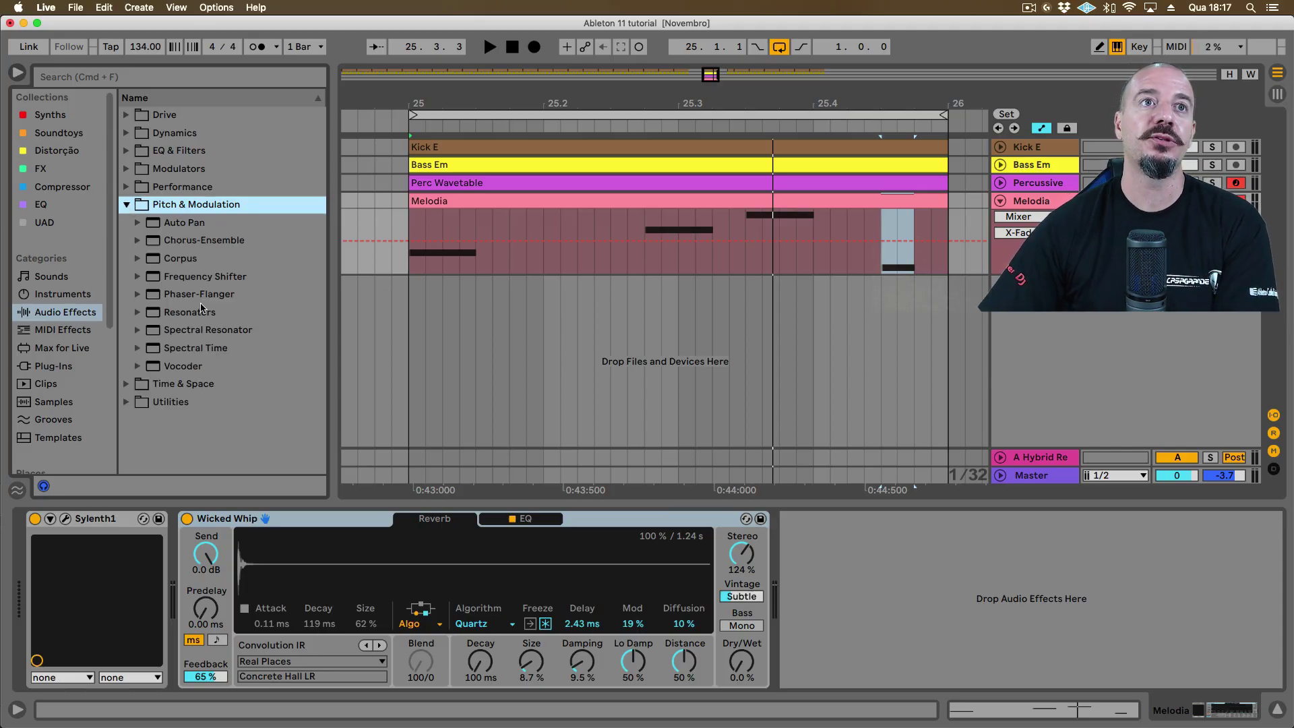
pyautogui.click(199, 331)
pyautogui.moveTo(699, 511); pyautogui.dragTo(823, 539)
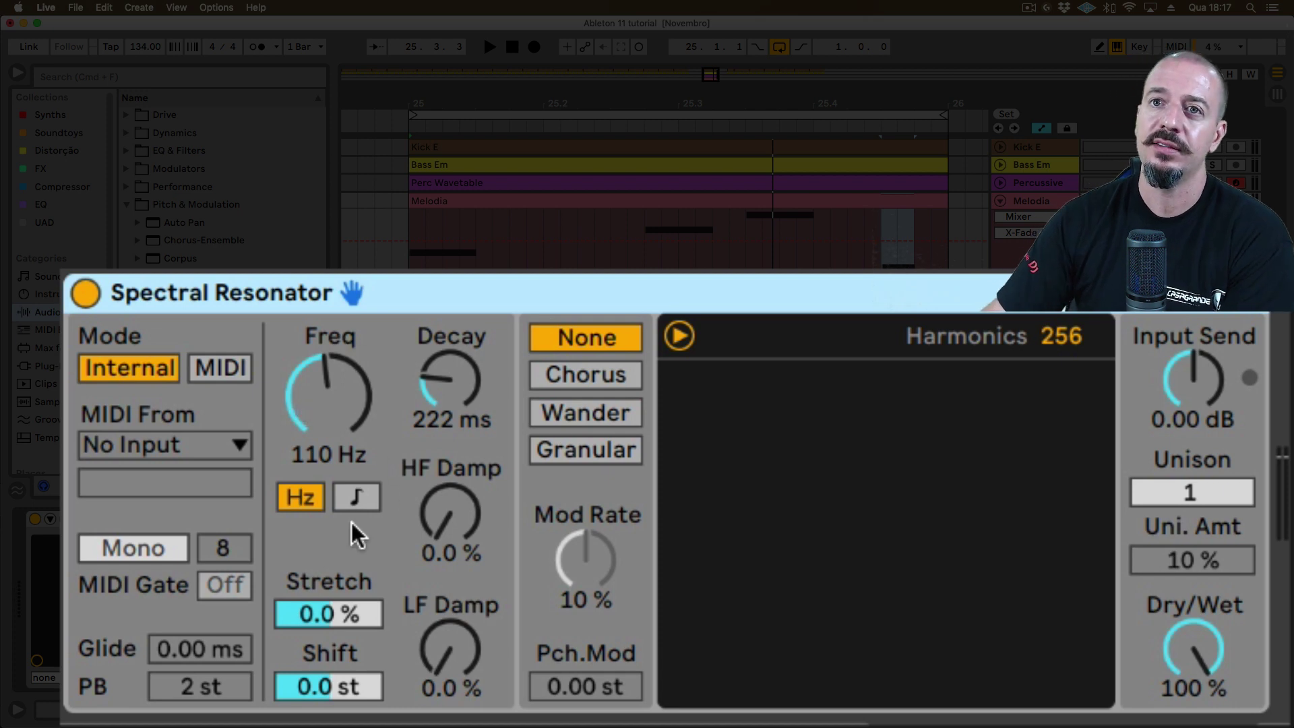
pyautogui.click(355, 497)
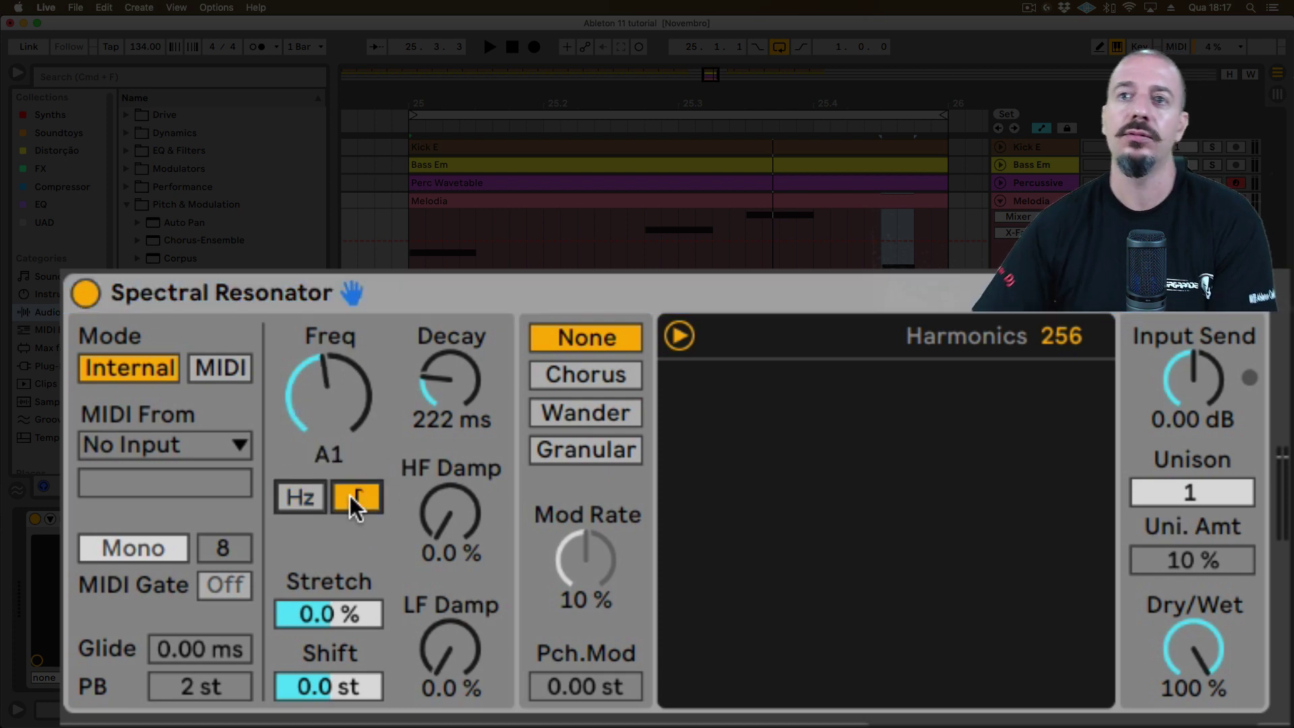
pyautogui.click(302, 492)
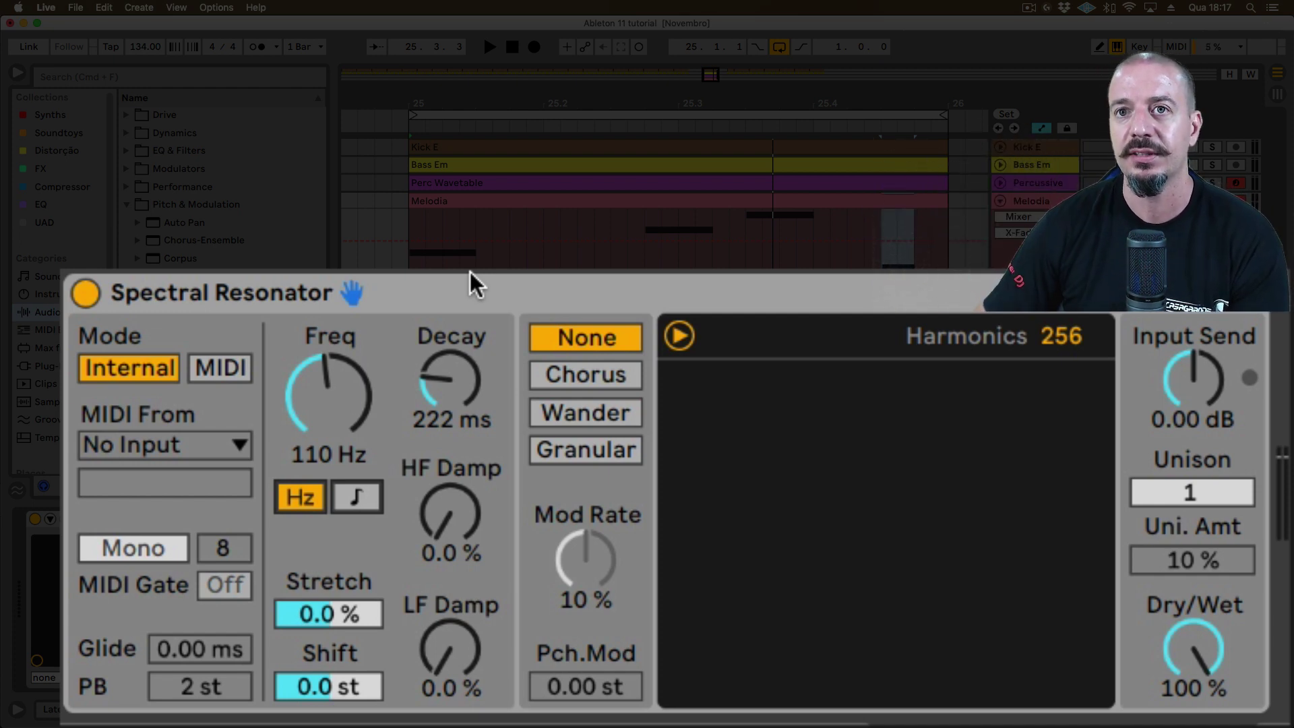
# Set the Spectral Resonator's Decay to 3.89 s and Freq to 37.8 Hz while the melody plays
pyautogui.press('space')
pyautogui.moveTo(360, 372); pyautogui.dragTo(360, 340)
pyautogui.moveTo(450, 378); pyautogui.dragTo(445, 344)
pyautogui.moveTo(329, 394); pyautogui.dragTo(329, 465)
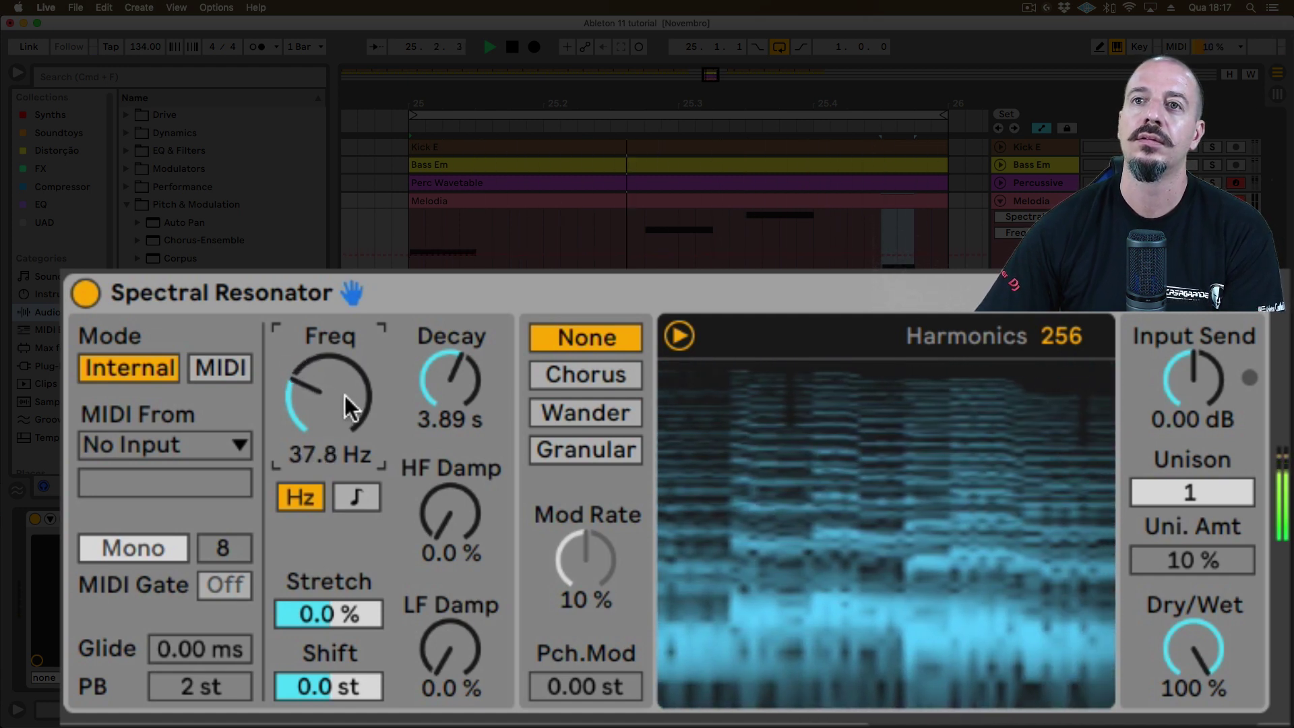
pyautogui.press('space')
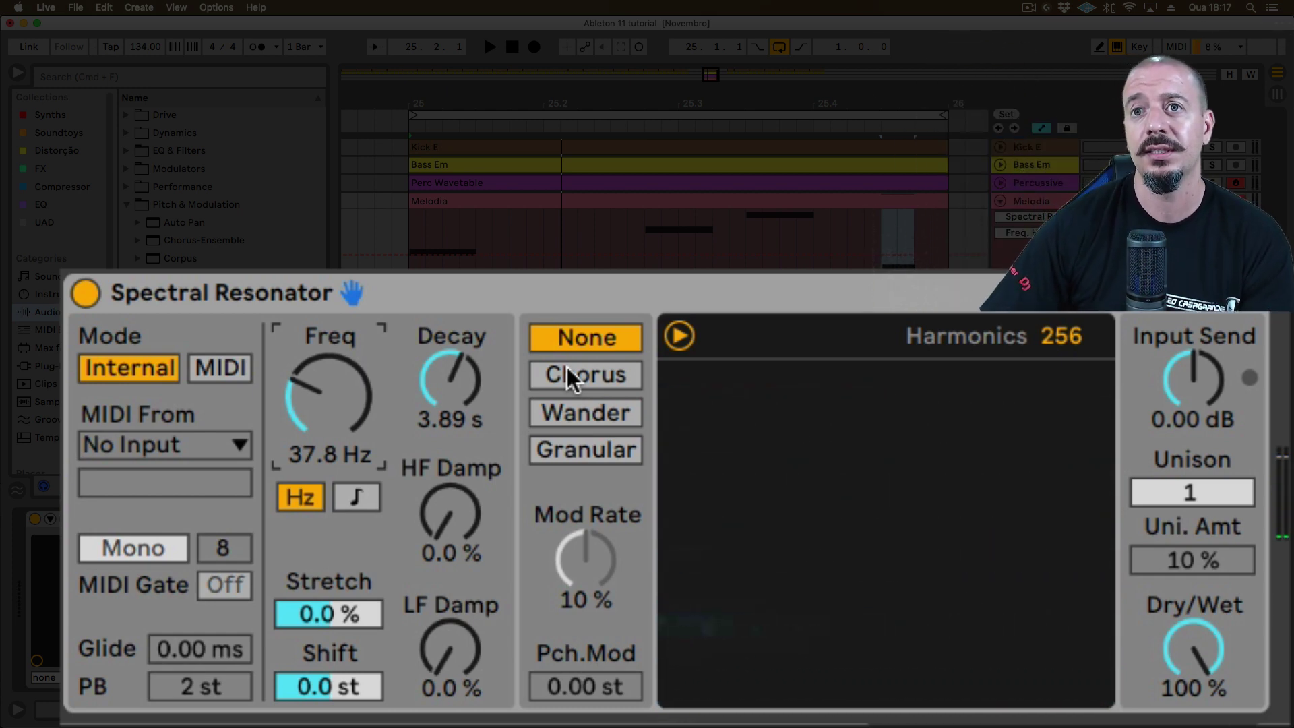
# Audition the resonator's Chorus, Wander and Granular modulation modes, return to Chorus and lower the Decay
pyautogui.press('space')
pyautogui.click(567, 367)
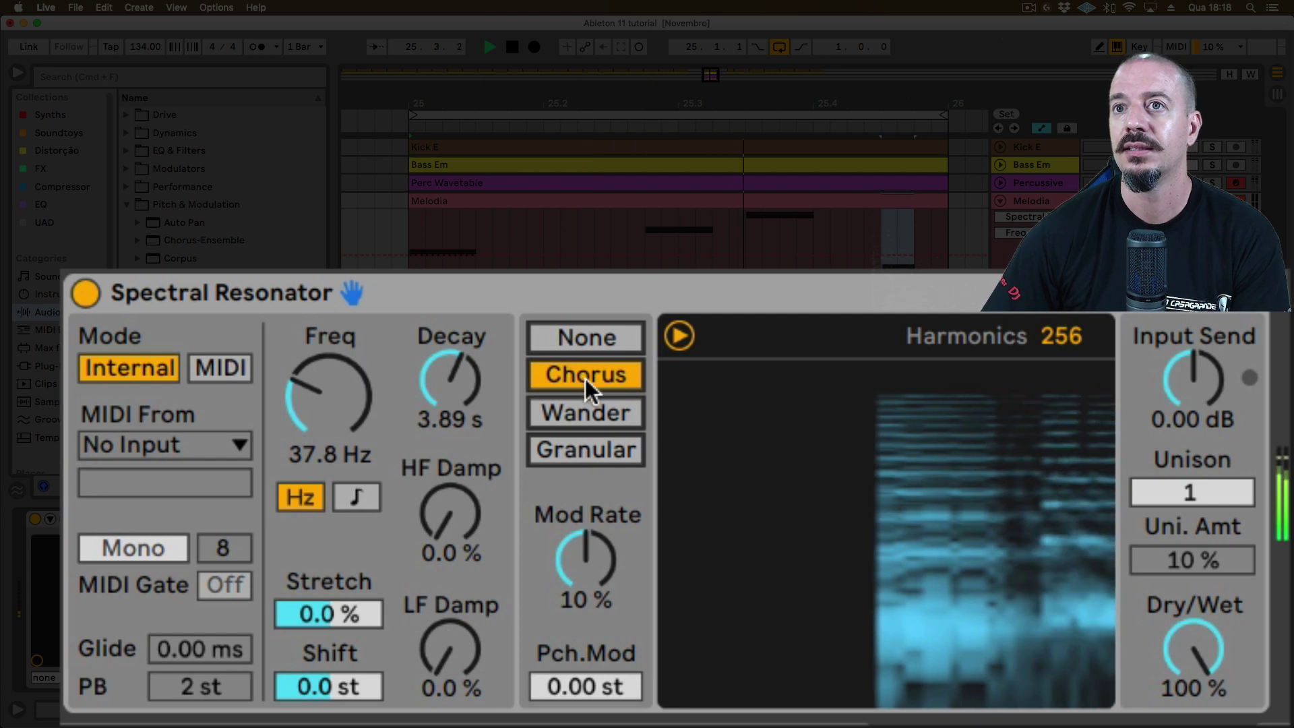
pyautogui.click(587, 407)
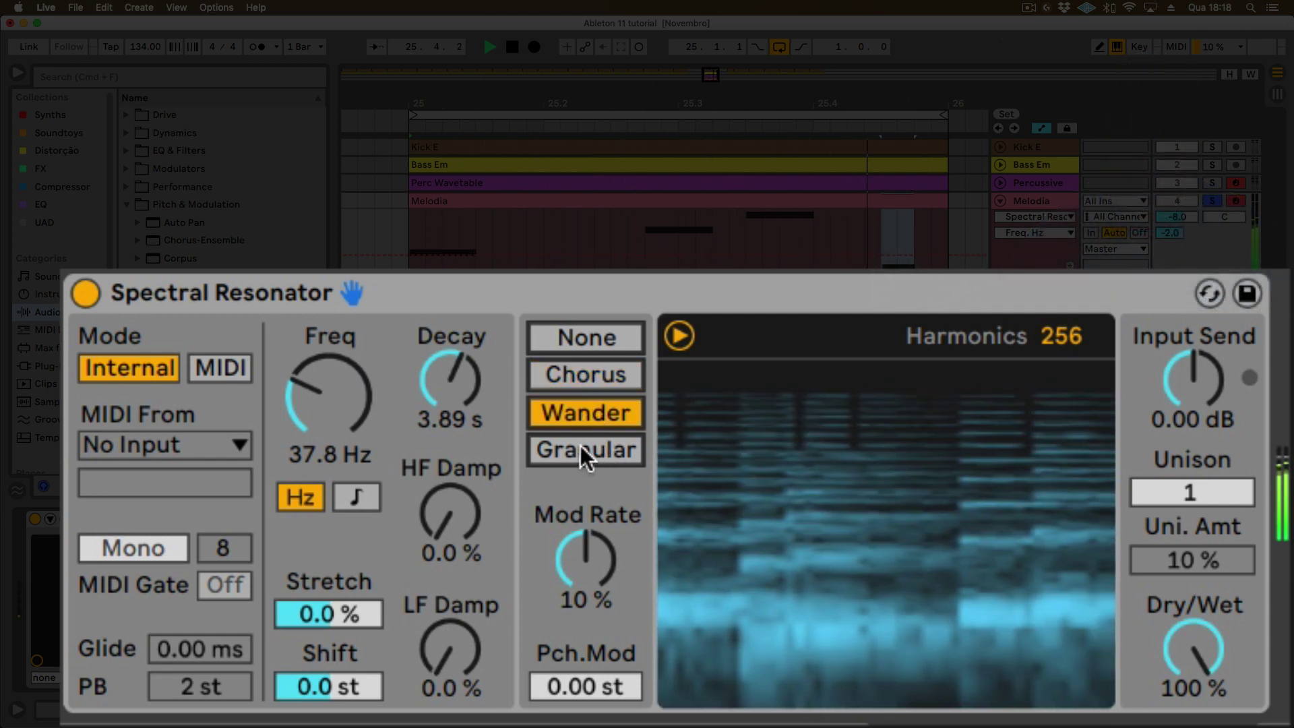
pyautogui.click(580, 448)
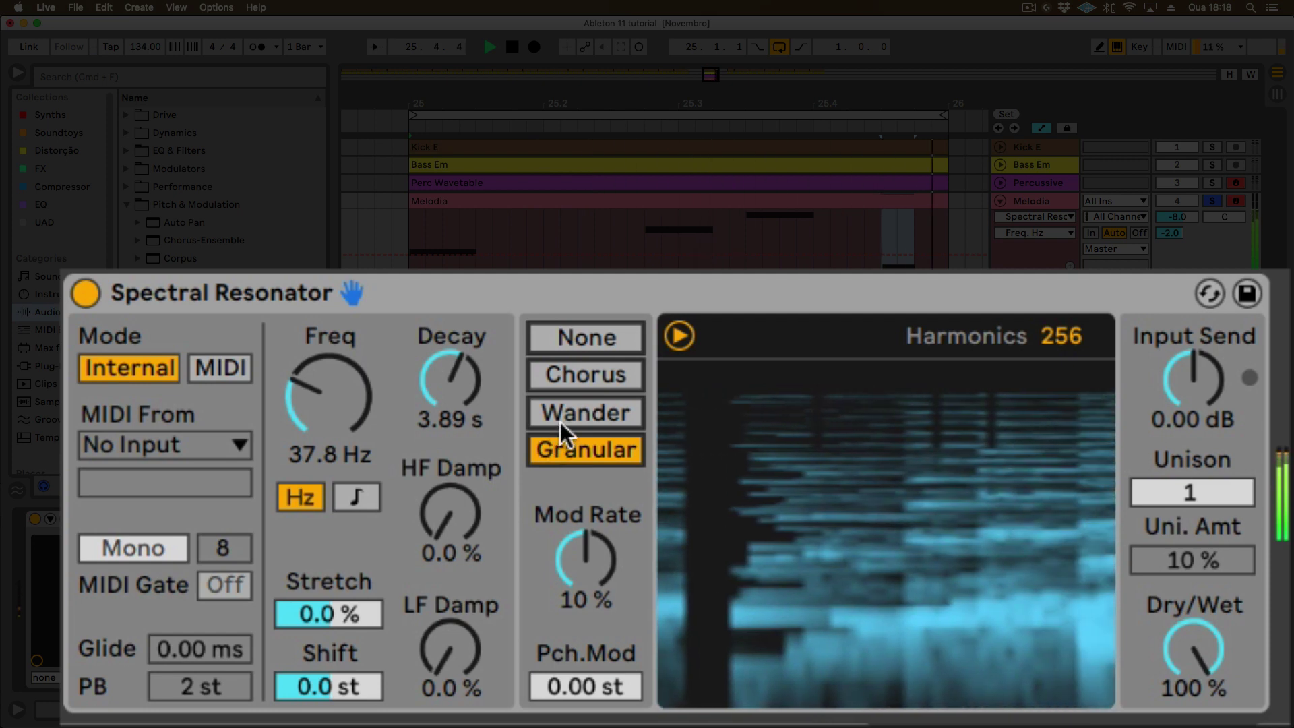
pyautogui.click(562, 404)
pyautogui.click(563, 378)
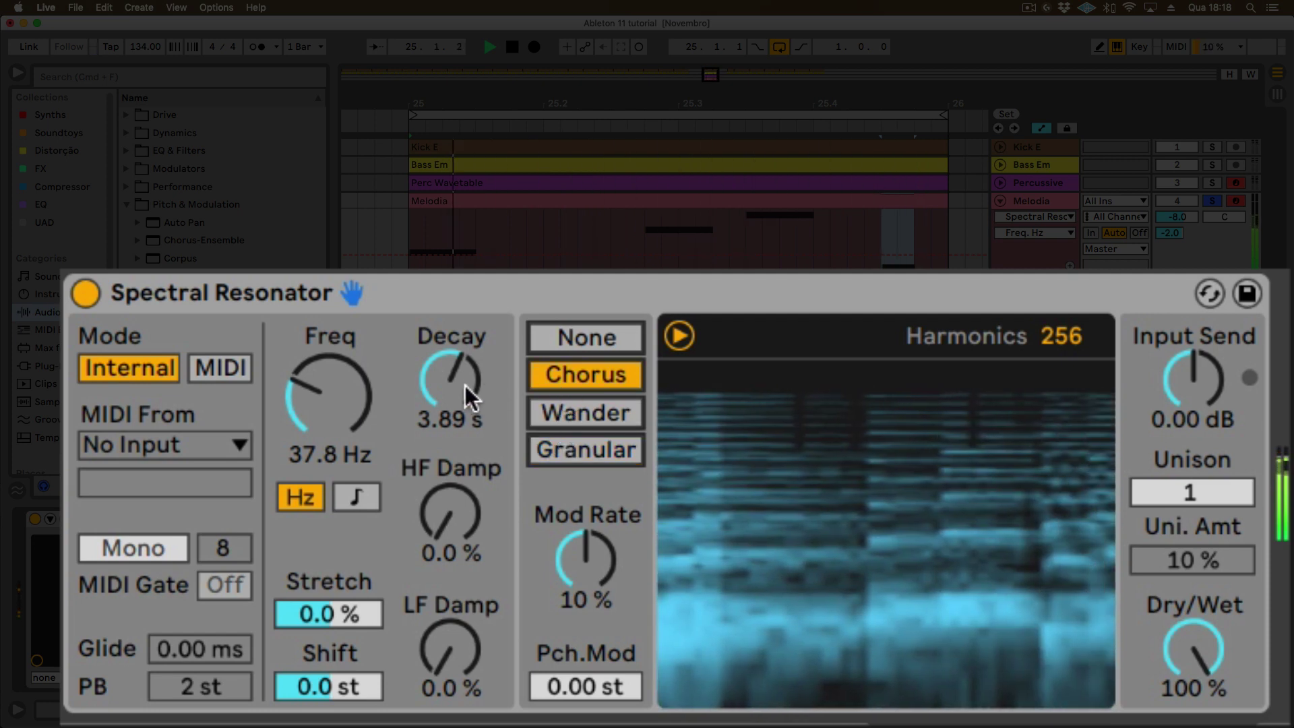
pyautogui.click(465, 385)
pyautogui.moveTo(450, 381); pyautogui.dragTo(450, 426)
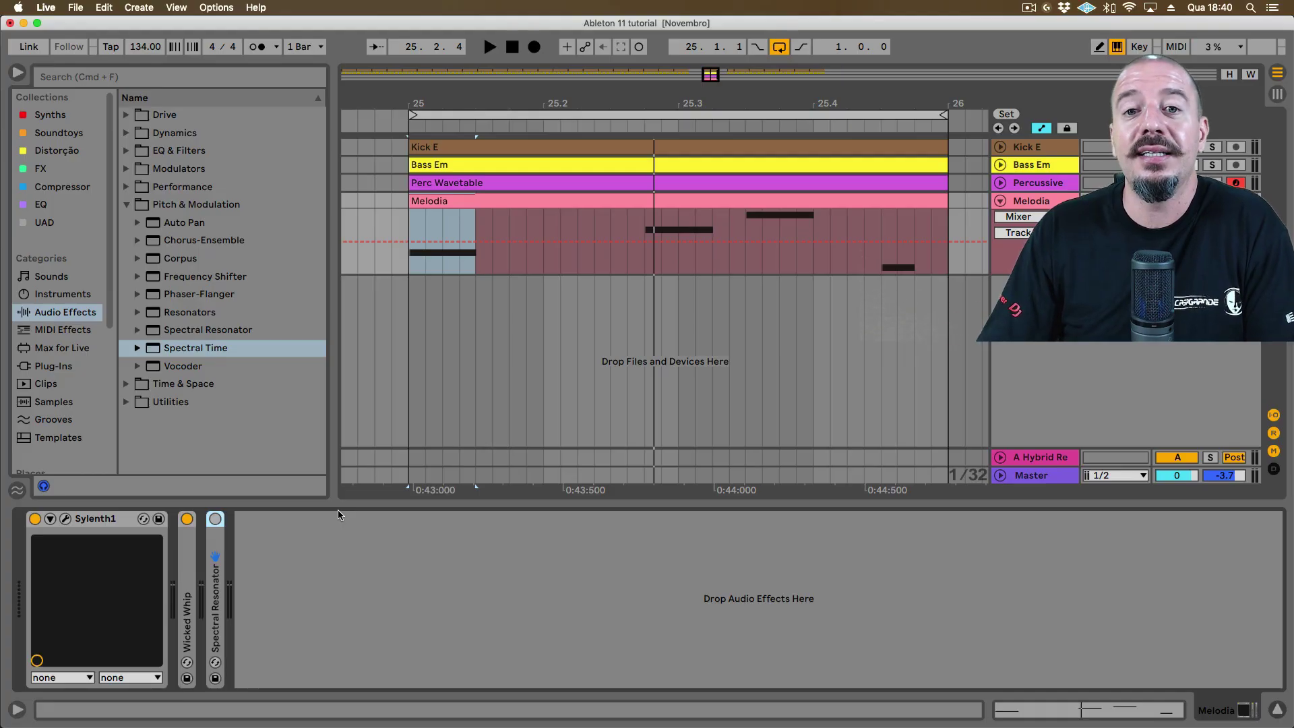
# Add Spectral Time after the Spectral Resonator with its Freezer off and its Delay in Notes mode at 1/6
pyautogui.moveTo(198, 346); pyautogui.dragTo(342, 556)
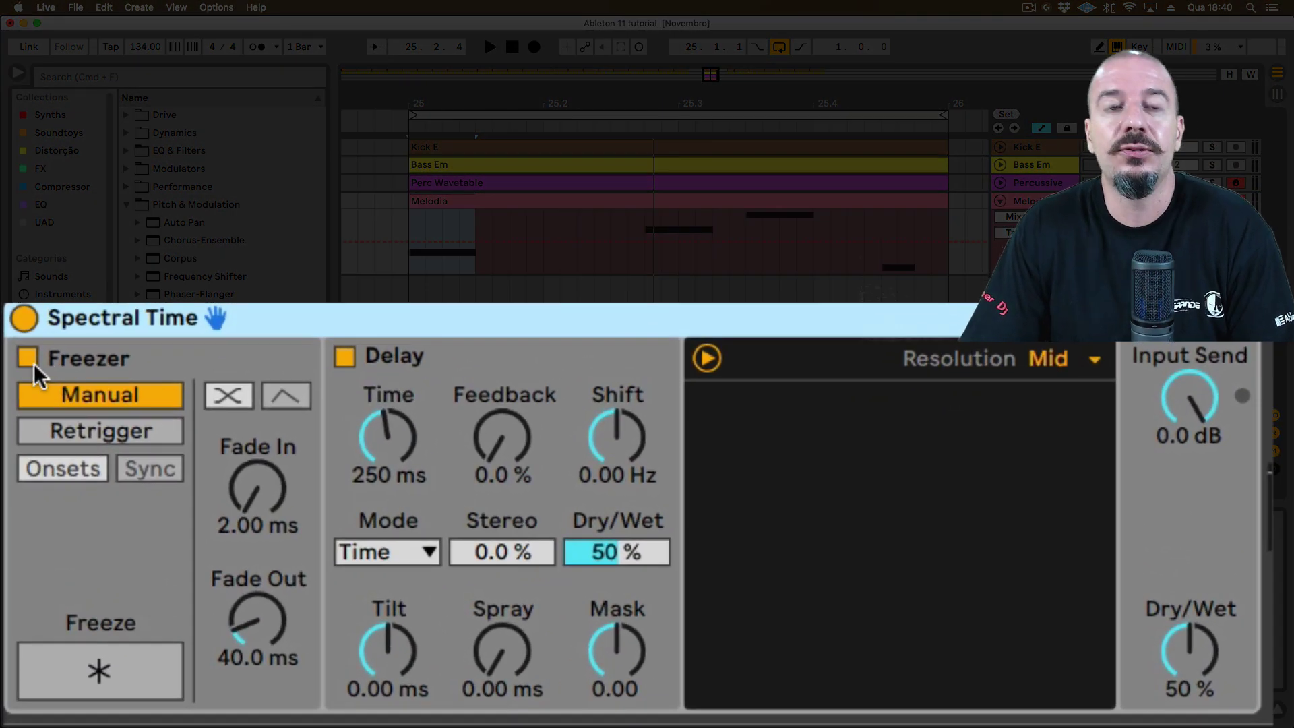
pyautogui.click(27, 357)
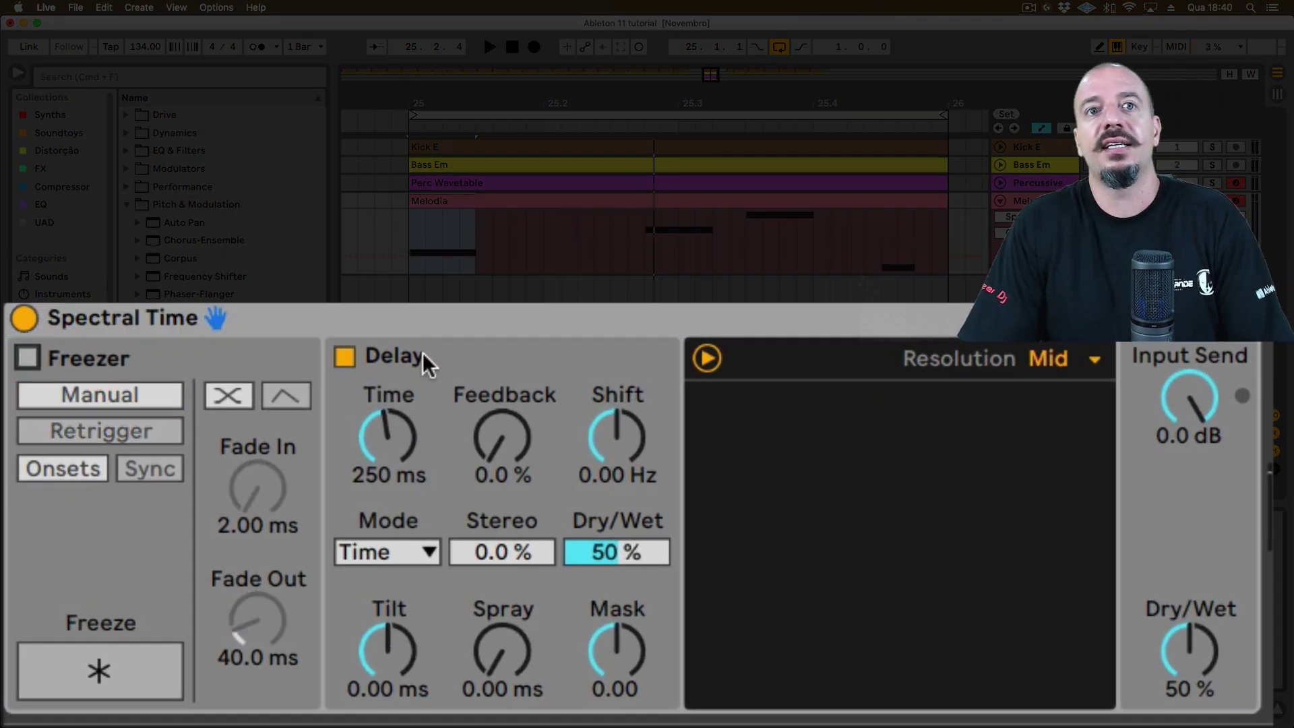
pyautogui.click(386, 553)
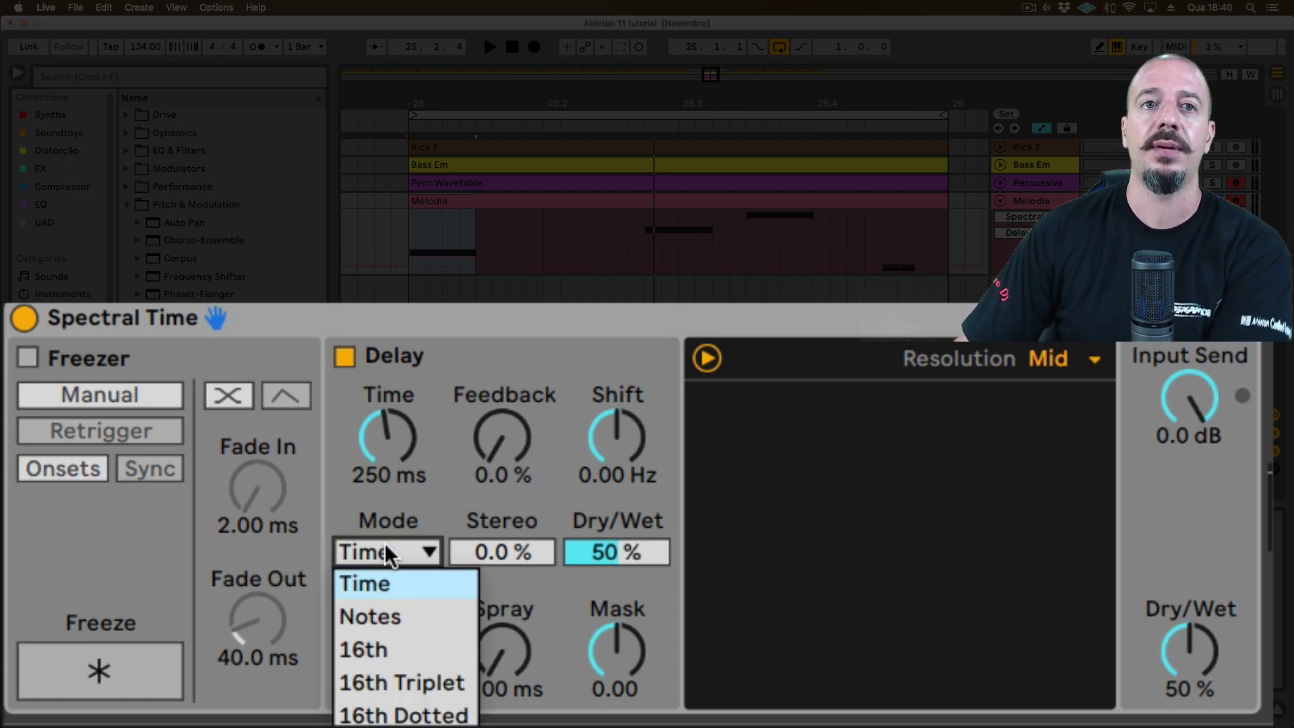
pyautogui.click(386, 615)
pyautogui.moveTo(388, 437)
pyautogui.mouseDown()
pyautogui.moveTo(388, 465)
pyautogui.moveTo(388, 430)
pyautogui.moveTo(387, 442)
pyautogui.mouseUp()
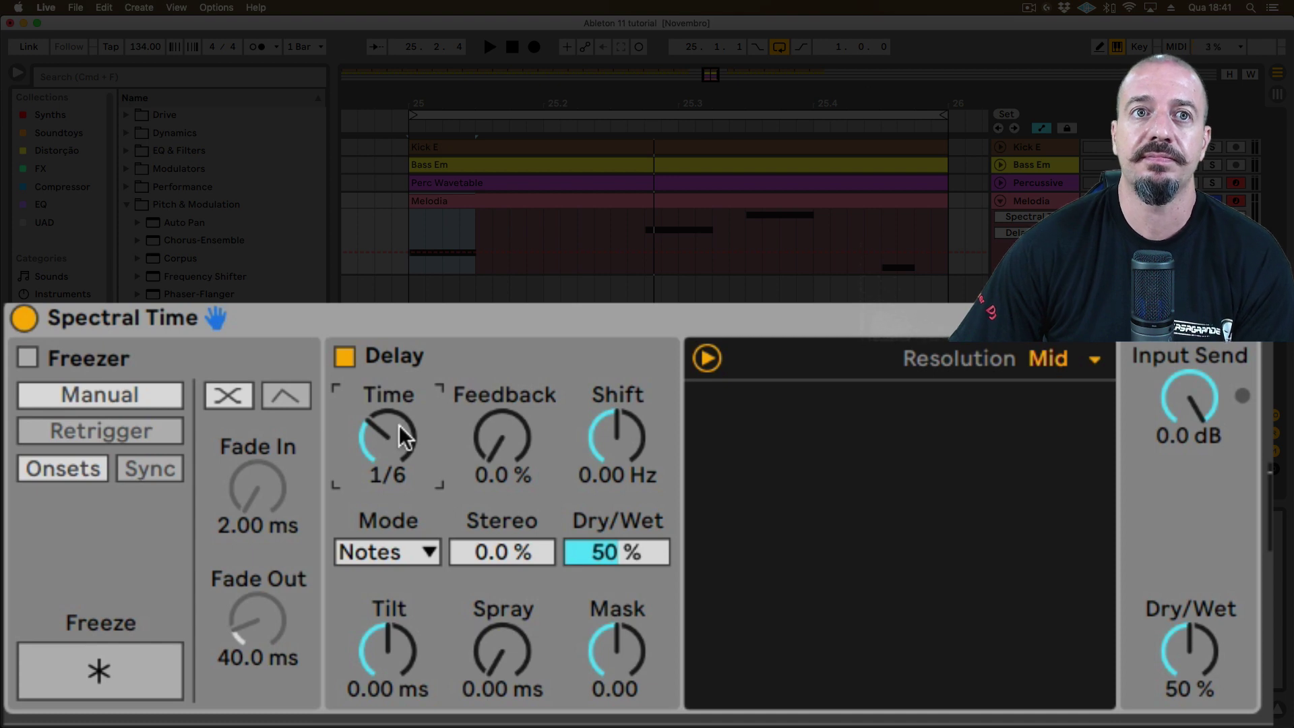
# Set the Spectral Time delay's Feedback to 49%, Shift to 21.0 Hz and Stereo to 58% while auditioning the melody
pyautogui.press('space')
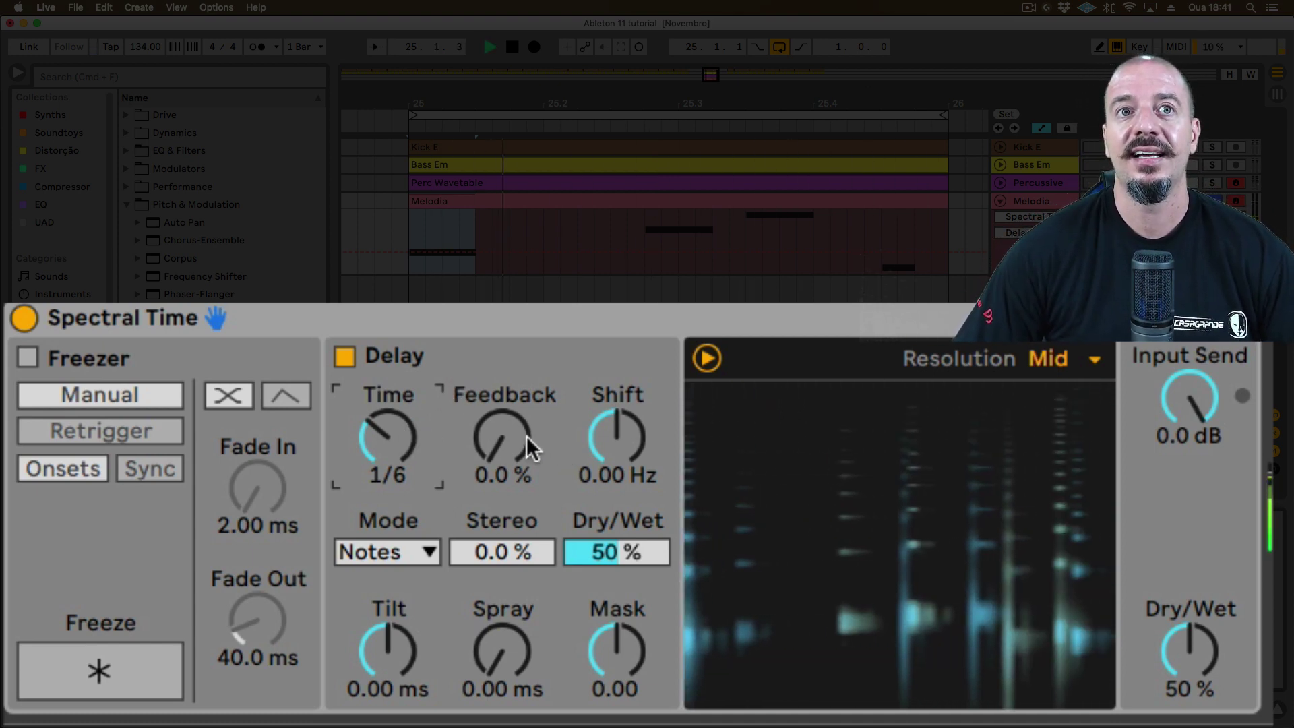
pyautogui.moveTo(527, 435)
pyautogui.mouseDown()
pyautogui.moveTo(526, 408)
pyautogui.moveTo(523, 430)
pyautogui.mouseUp()
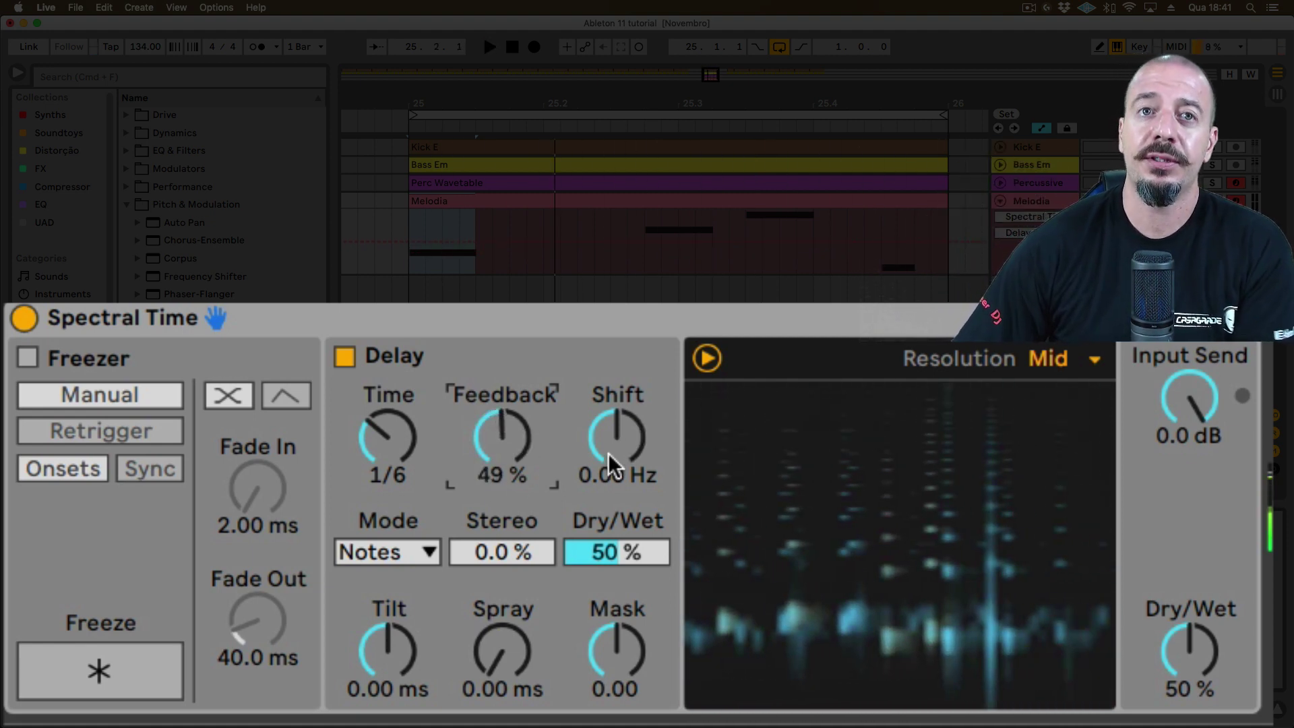
pyautogui.moveTo(627, 439); pyautogui.dragTo(627, 380)
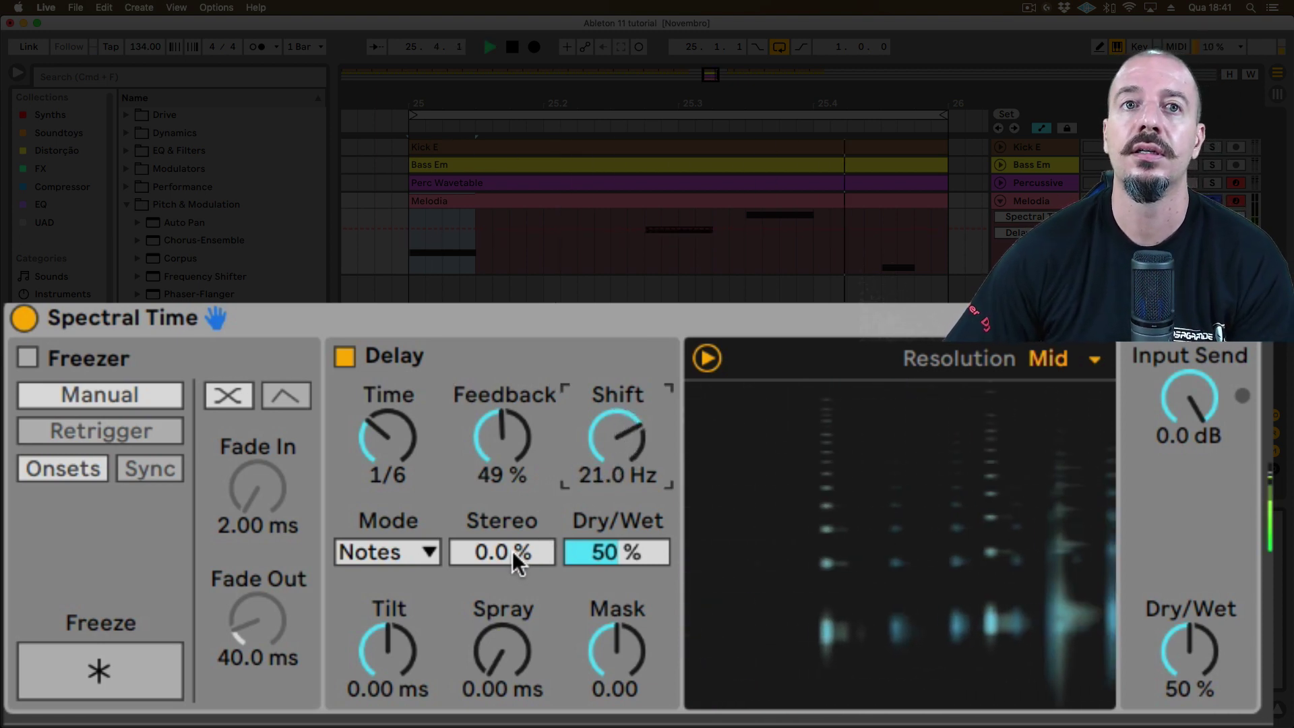
pyautogui.moveTo(512, 552); pyautogui.dragTo(509, 485)
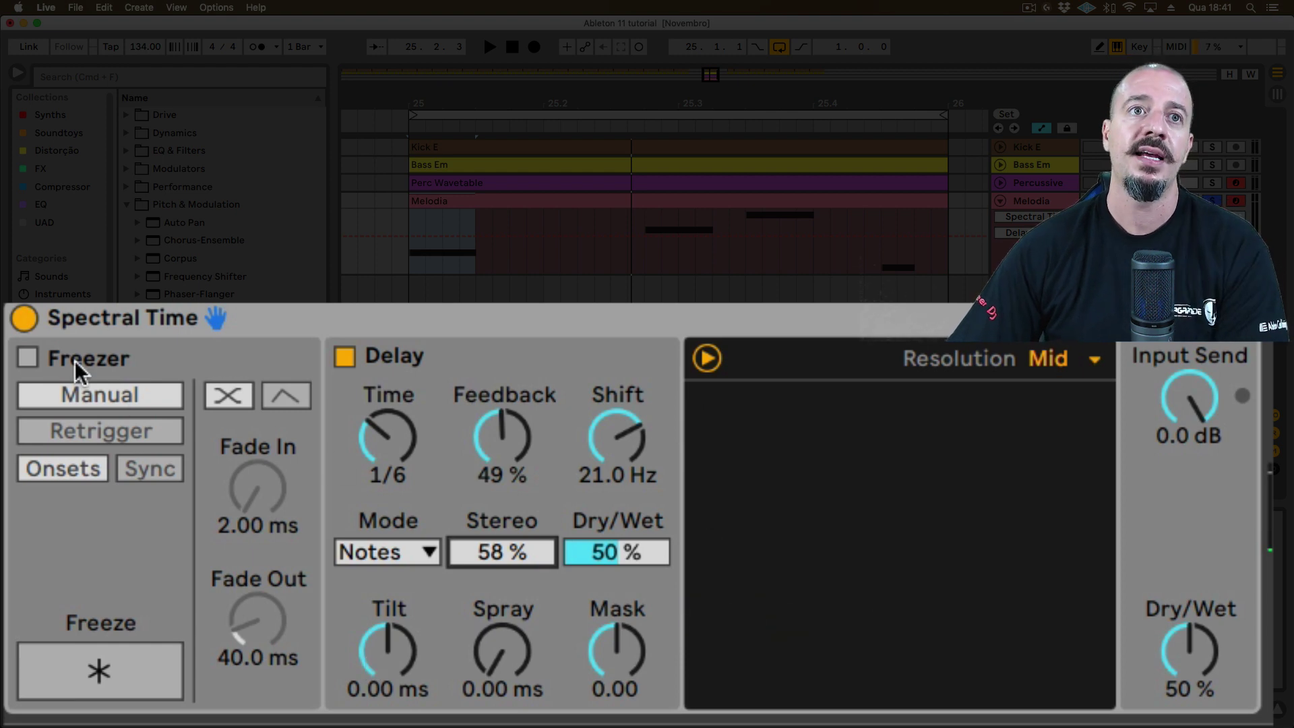
# Turn on Spectral Time's Freezer and set it to Retrigger mode
pyautogui.click(27, 358)
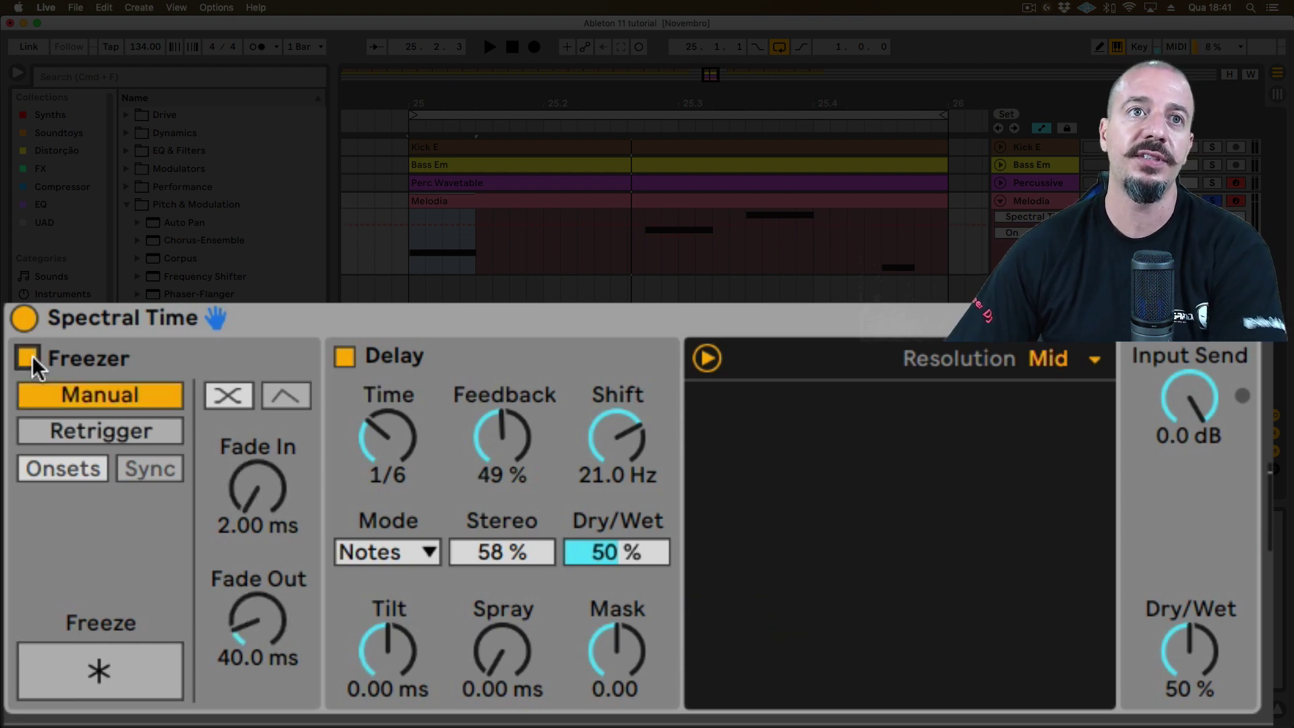
pyautogui.click(101, 430)
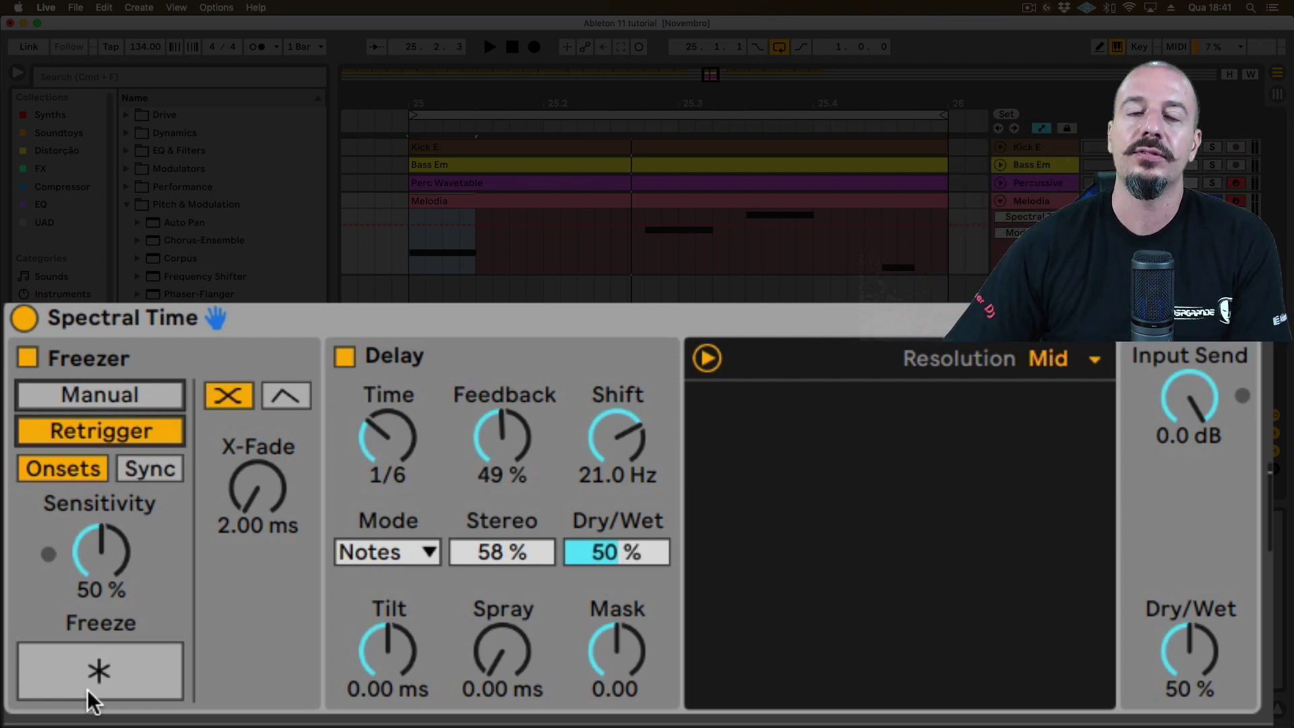
# Play the melody and trigger Spectral Time's Freeze to hear the frozen sound
pyautogui.press('space')
pyautogui.click(90, 662)
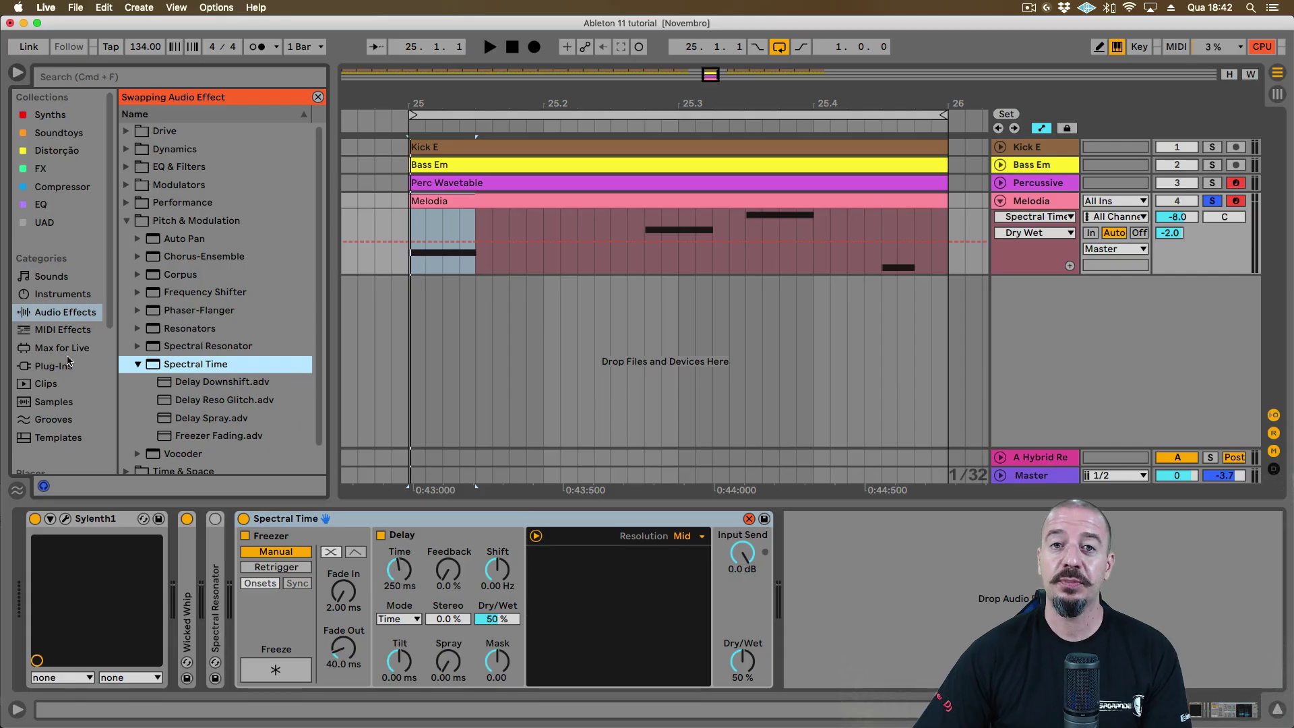
# Audition the Spectral Time presets Delay Downshift, Delay Reso Glitch, Delay Spray and Freezer Fading on the playing melody
pyautogui.click(216, 385)
pyautogui.doubleClick(216, 383)
pyautogui.press('space')
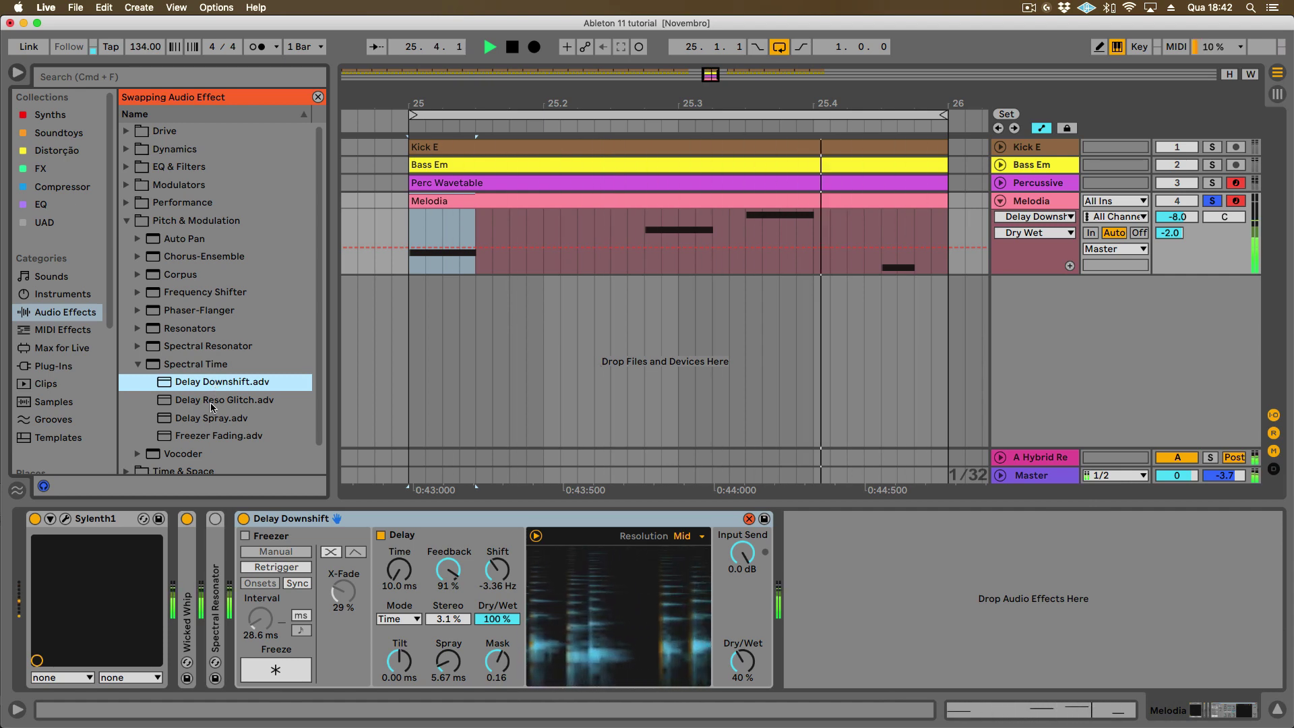
pyautogui.click(211, 405)
pyautogui.doubleClick(211, 402)
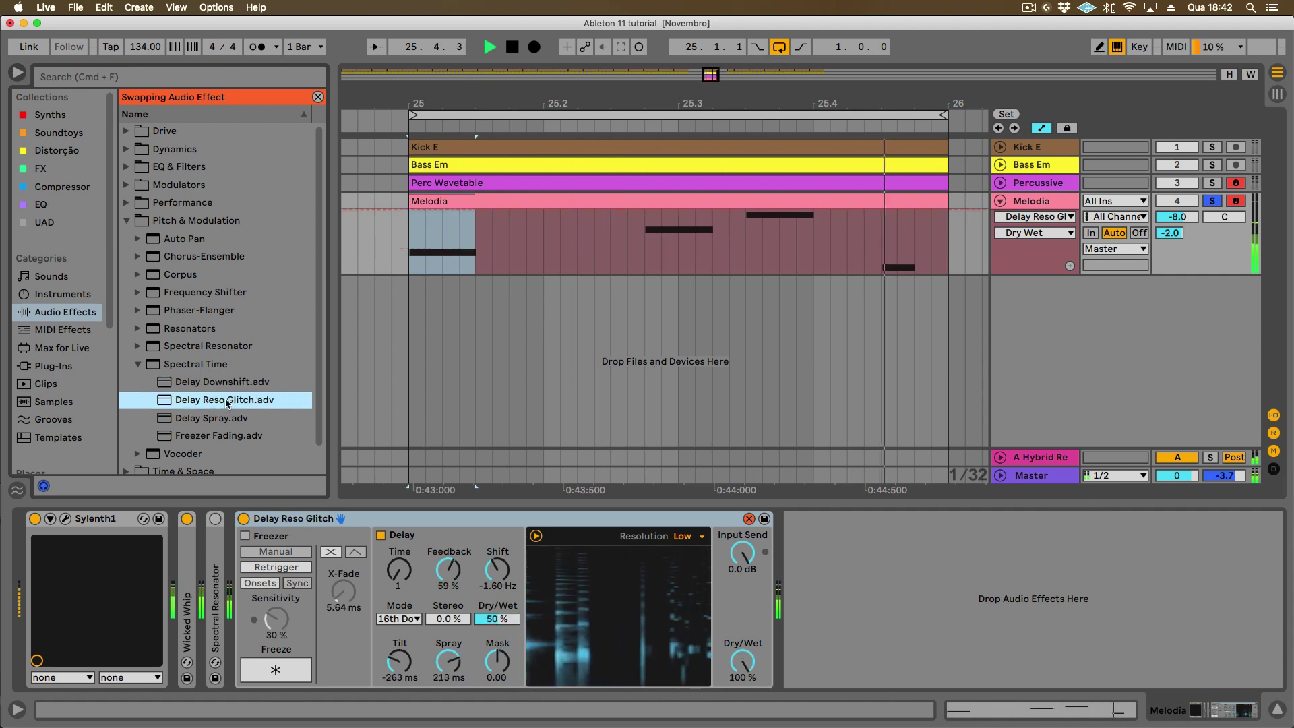
pyautogui.press('Down')
pyautogui.press('Return')
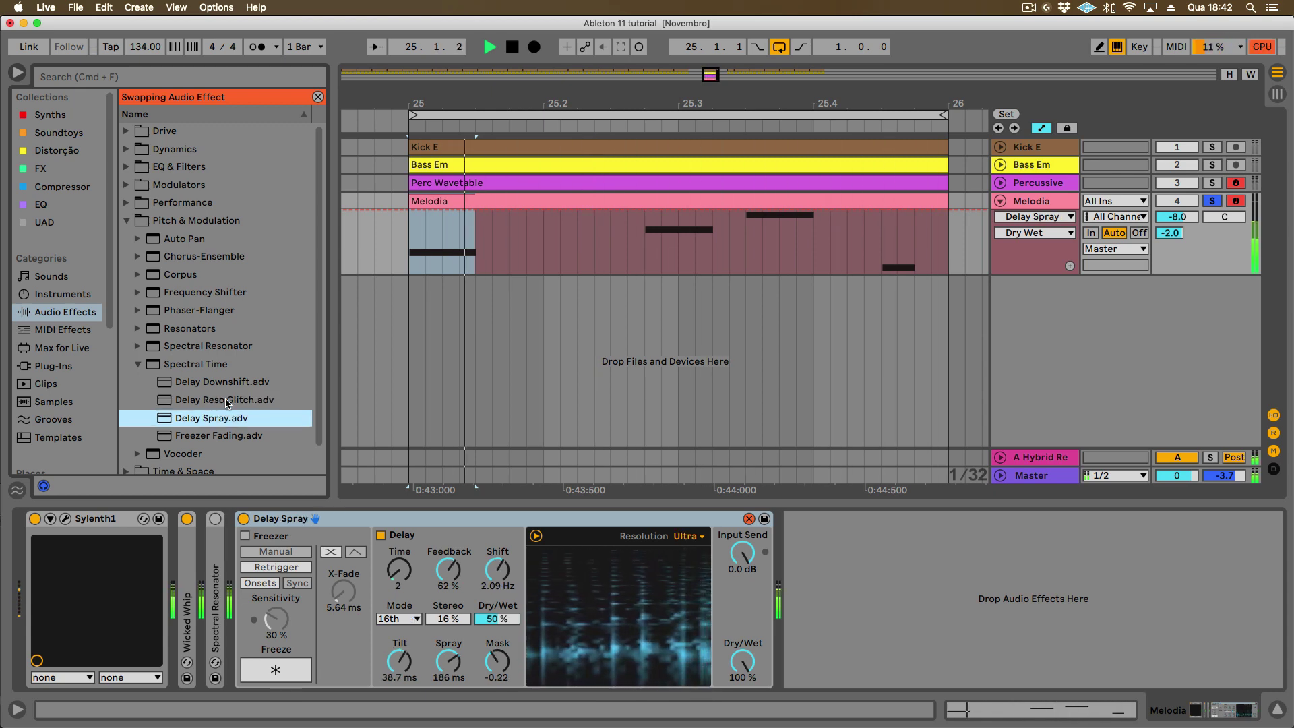
pyautogui.press('Down')
pyautogui.press('Return')
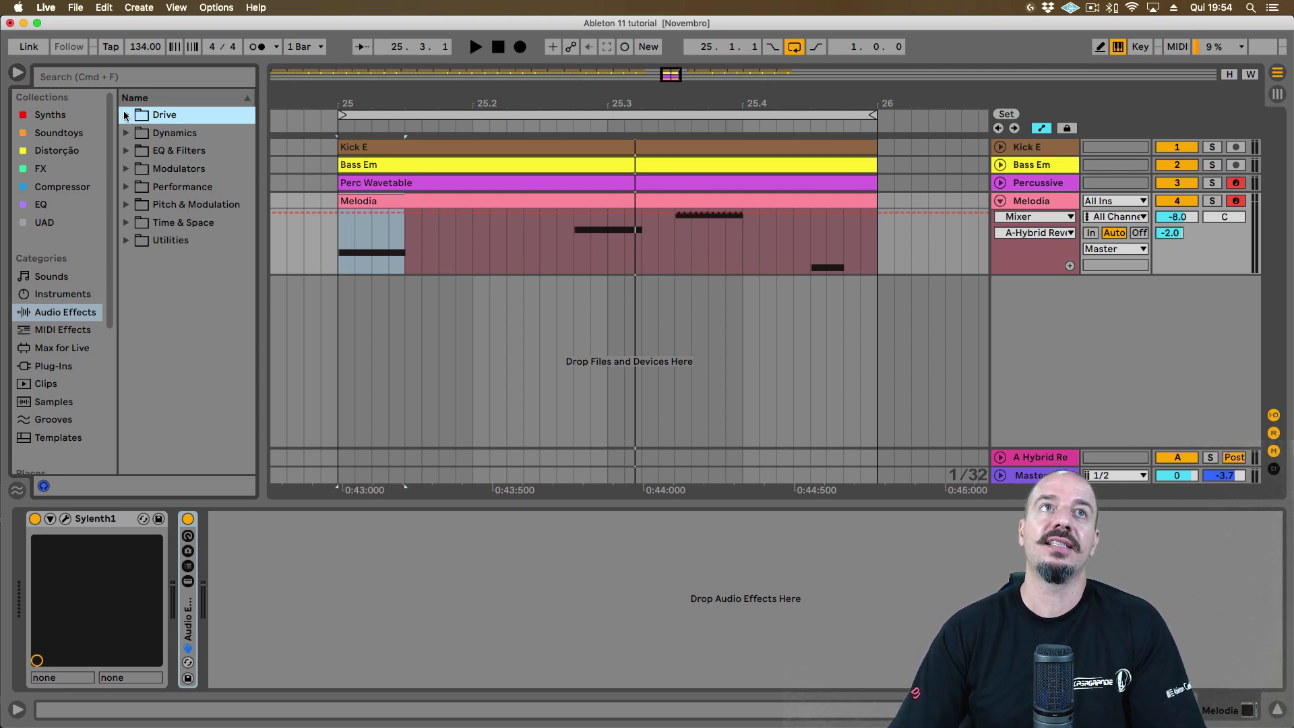
# Add Redux to the Melodia track with Rate 893 Hz, Bits 3, Jitter 15% and Shape 60%, and list its presets
pyautogui.click(125, 116)
pyautogui.doubleClick(173, 258)
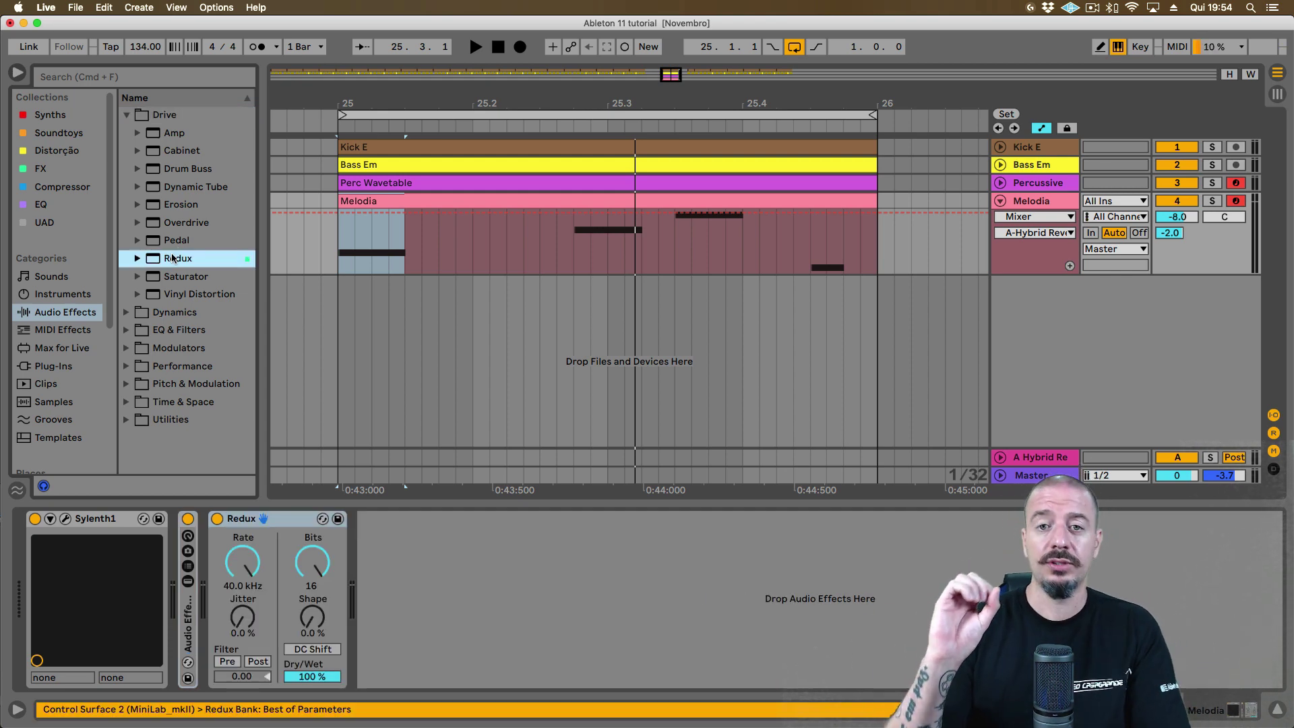
pyautogui.moveTo(243, 562); pyautogui.dragTo(237, 525)
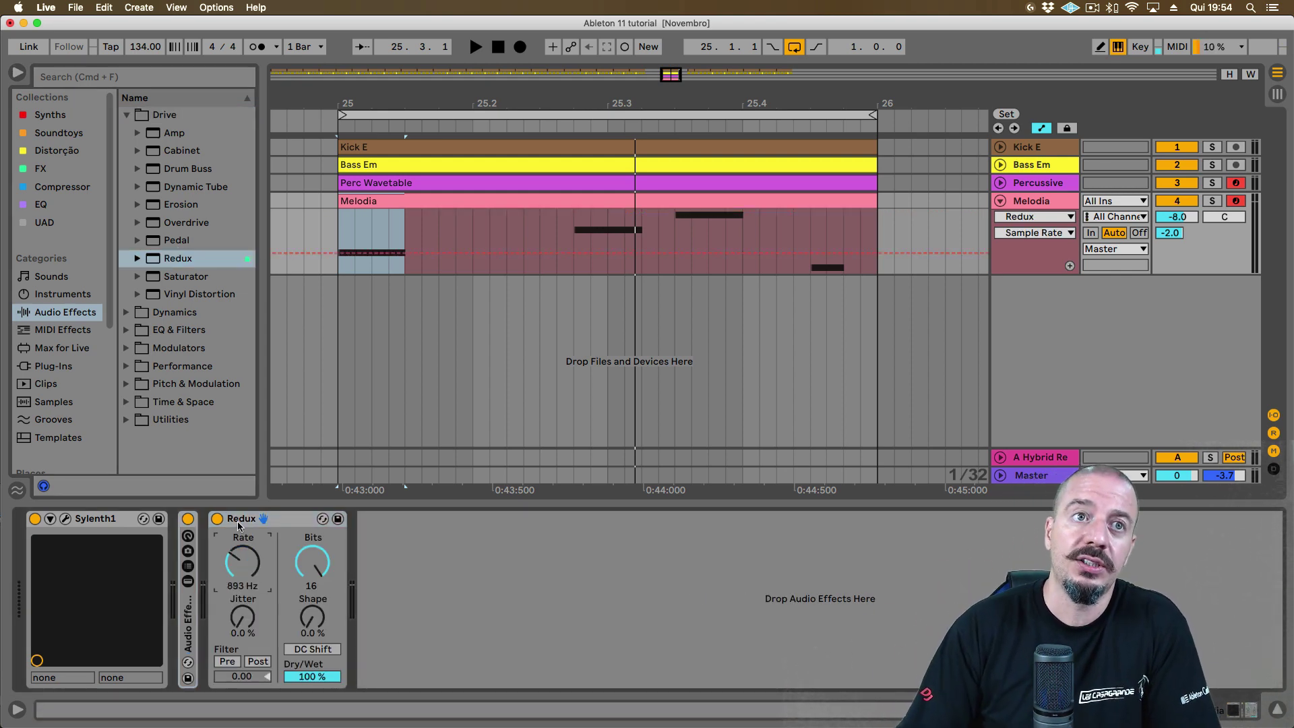
pyautogui.moveTo(301, 562); pyautogui.dragTo(294, 583)
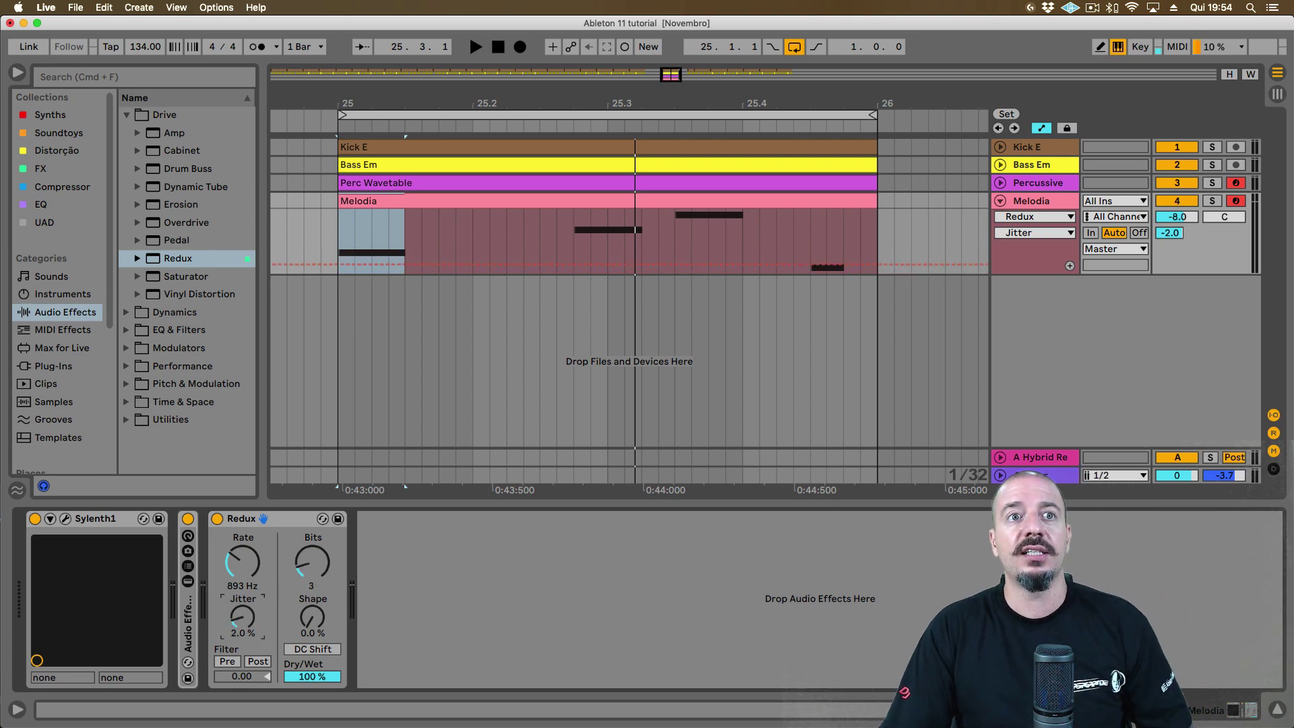
pyautogui.moveTo(331, 632); pyautogui.dragTo(306, 612)
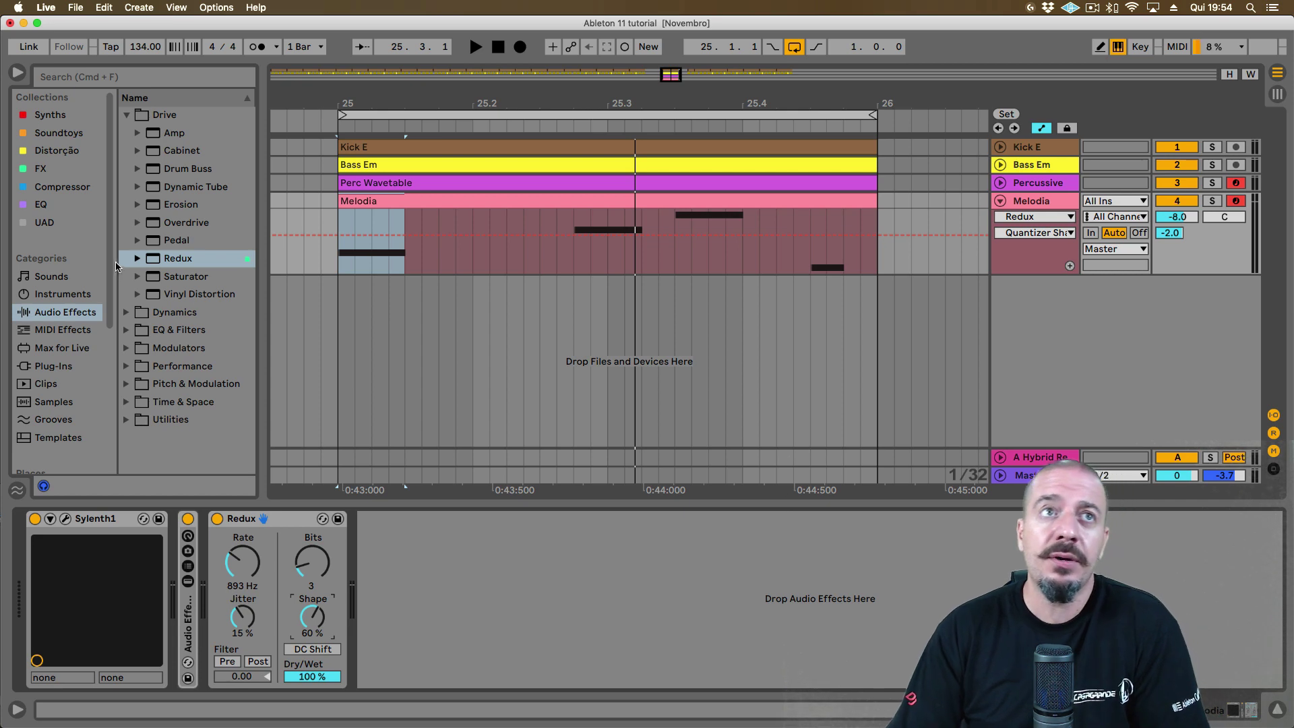
pyautogui.click(137, 259)
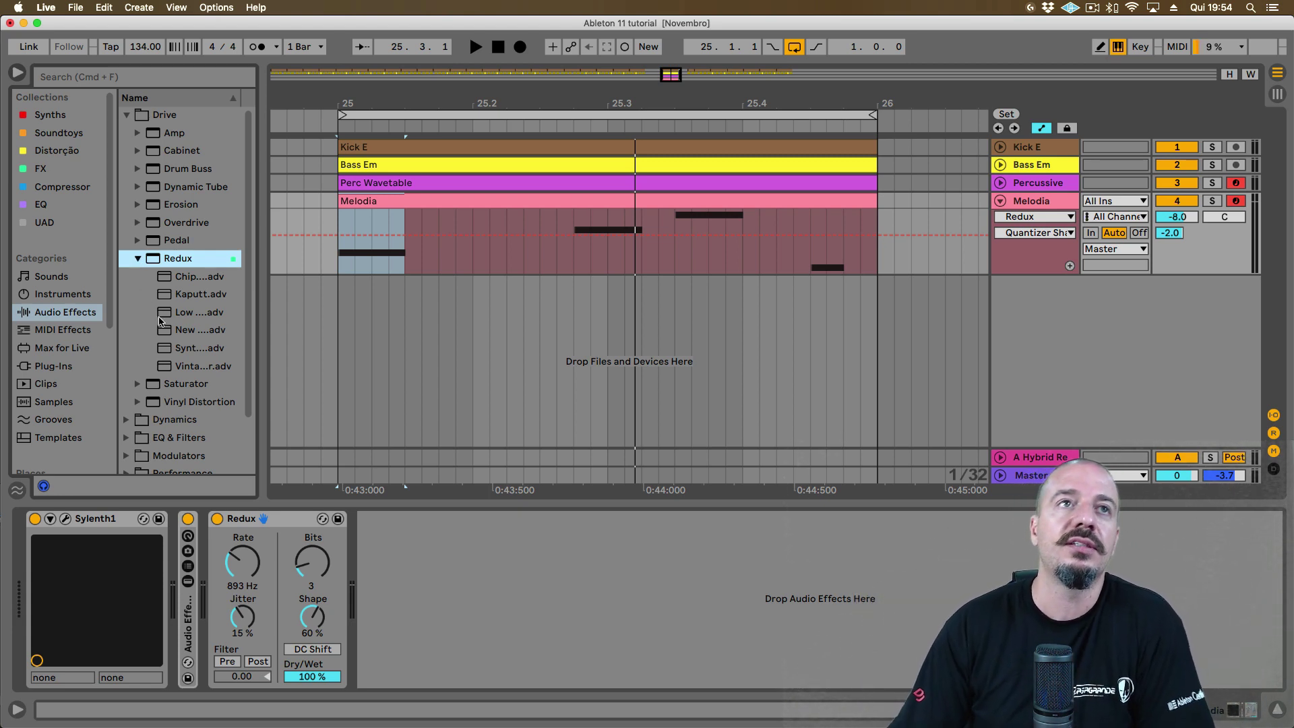
# Add Chorus-Ensemble after Redux, compare its modes, and set it to Ensemble with Rate 2.99 Hz and Amount 72%
pyautogui.scroll(-3, 160, 321)
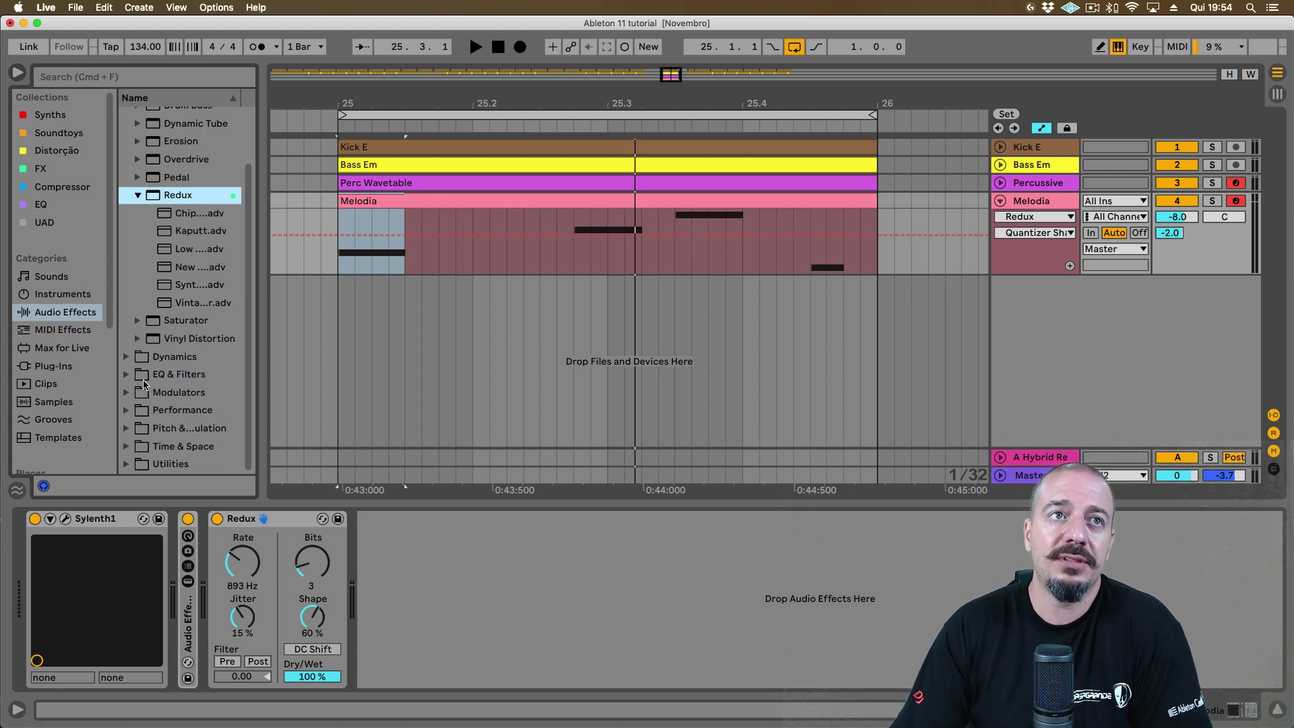
pyautogui.click(126, 429)
pyautogui.moveTo(199, 244); pyautogui.dragTo(426, 579)
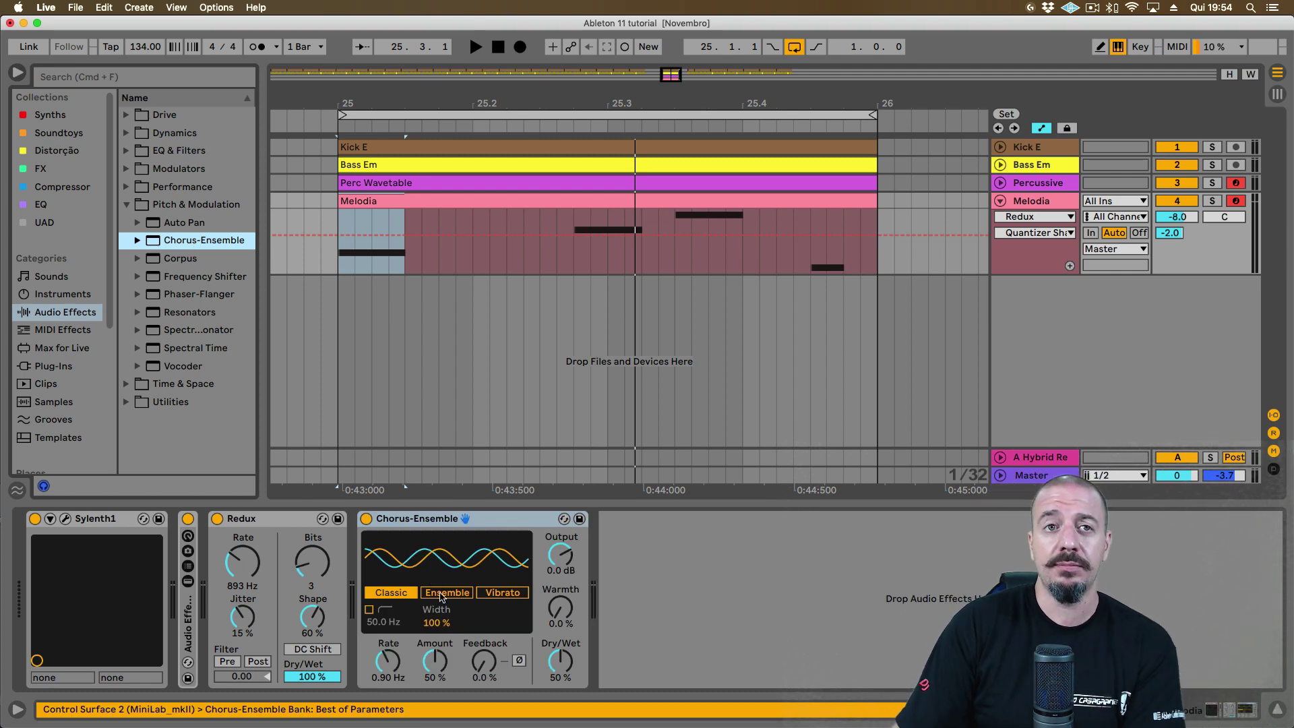
pyautogui.click(443, 595)
pyautogui.click(491, 594)
pyautogui.click(399, 594)
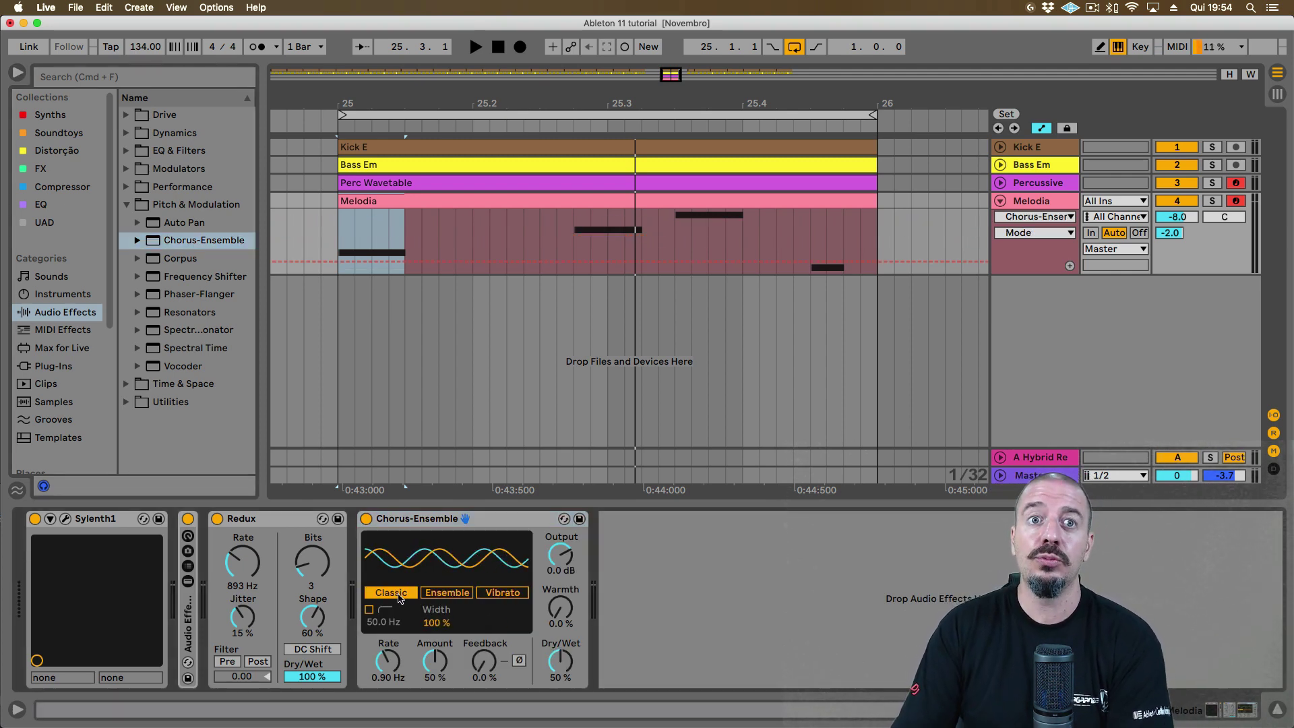
pyautogui.click(448, 593)
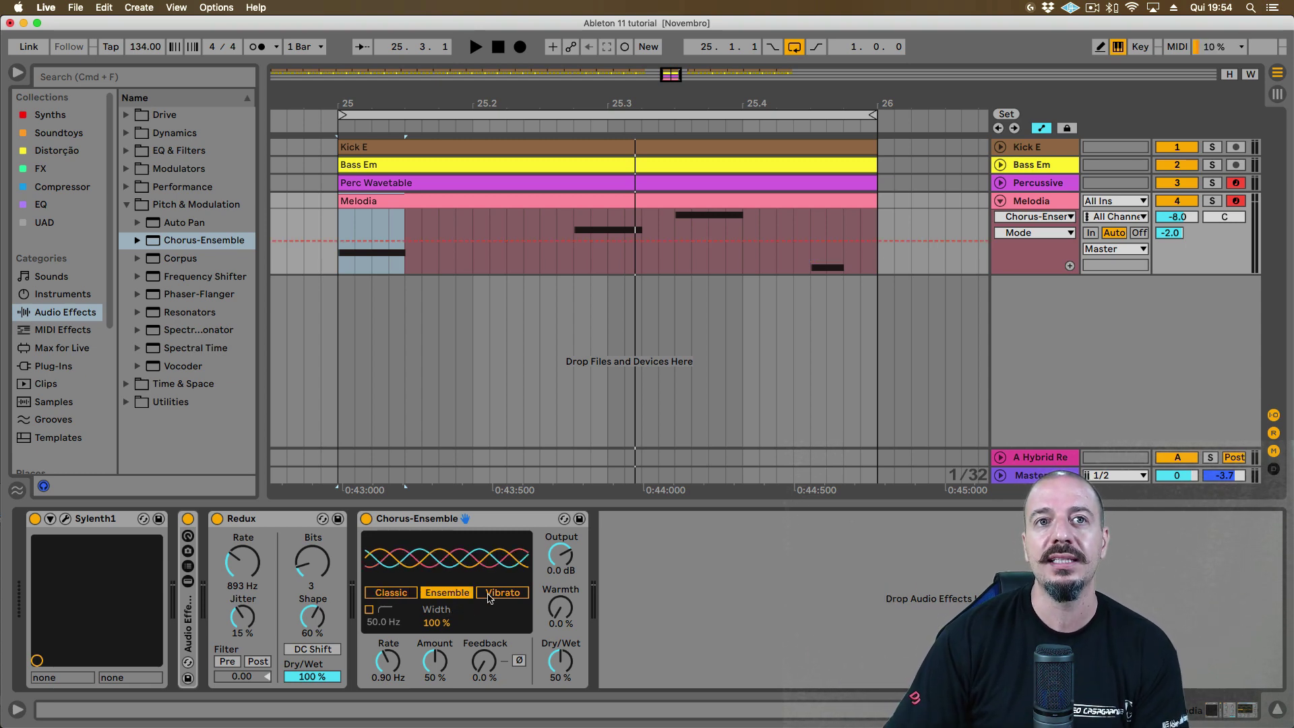
pyautogui.moveTo(403, 665); pyautogui.dragTo(426, 654)
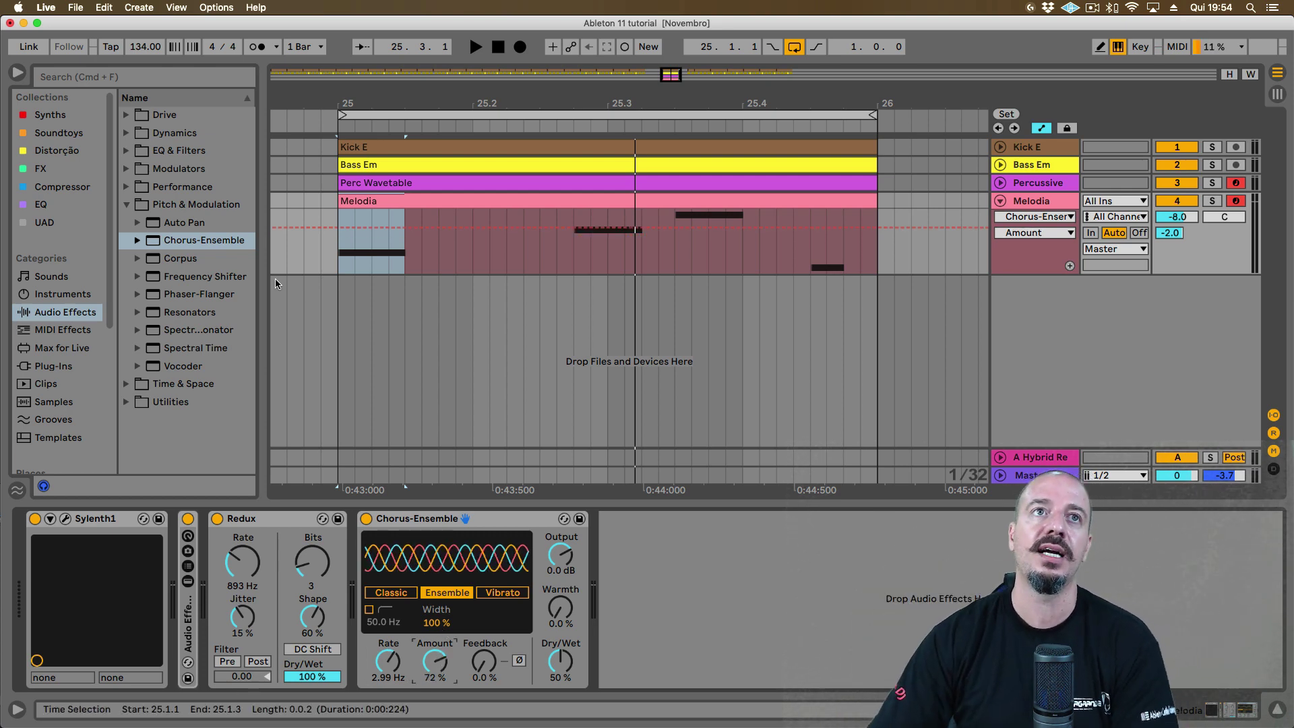
# Add Phaser-Flanger after Chorus-Ensemble, step through its Flanger and Doubler modes, and return to Phaser
pyautogui.moveTo(203, 295); pyautogui.dragTo(700, 580)
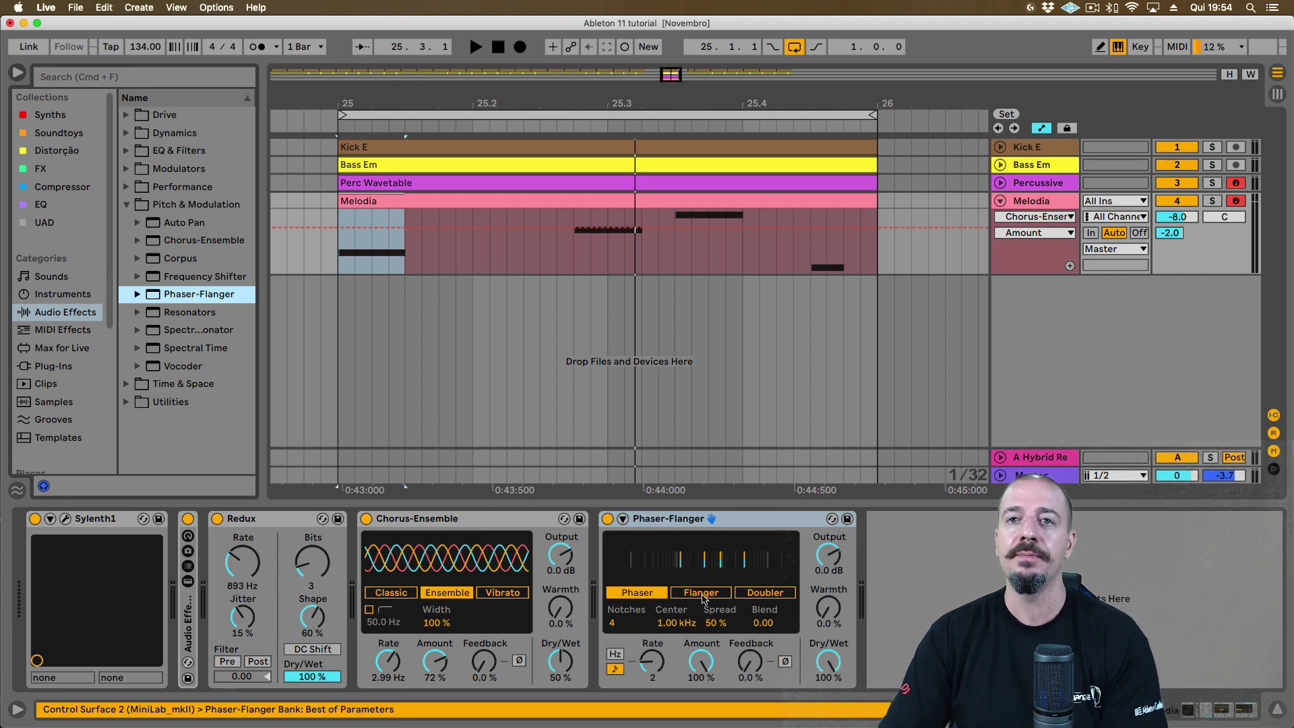
pyautogui.click(701, 593)
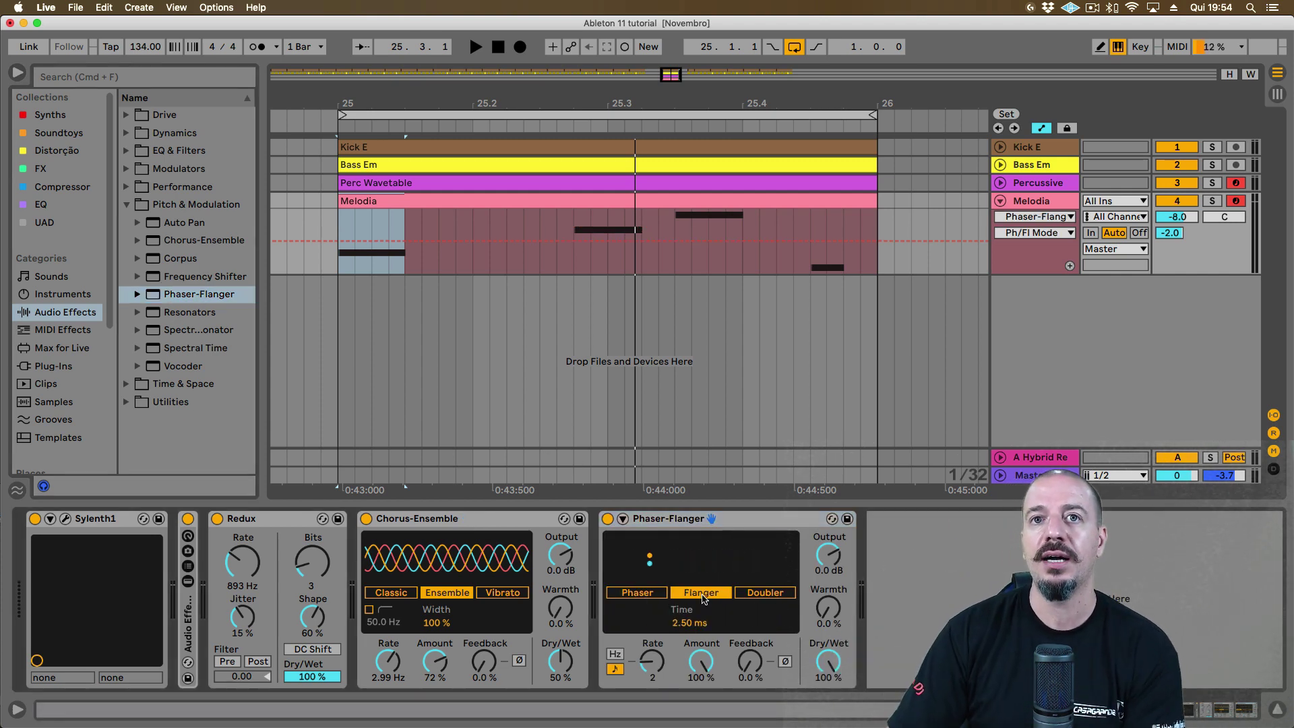
pyautogui.click(774, 597)
pyautogui.click(682, 595)
pyautogui.click(641, 593)
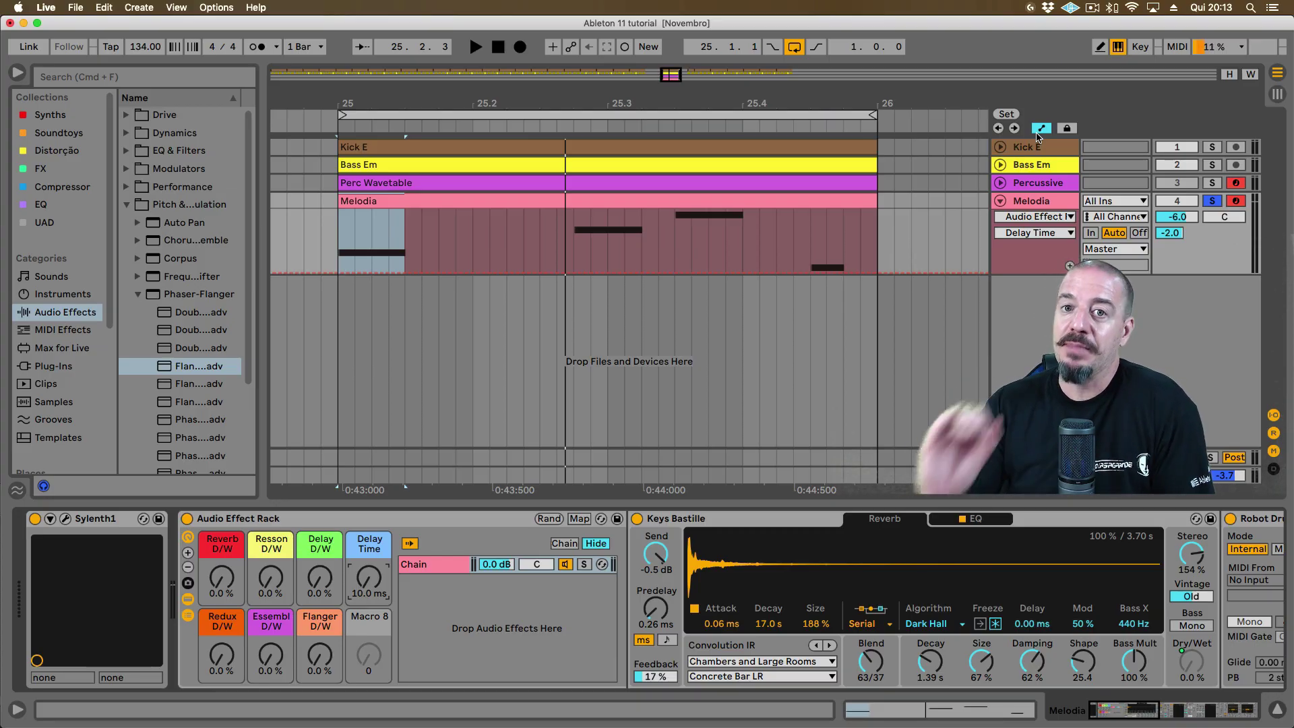
# Reduce the Audio Effect Rack's visible macro controls to four
pyautogui.click(187, 568)
pyautogui.click(187, 568)
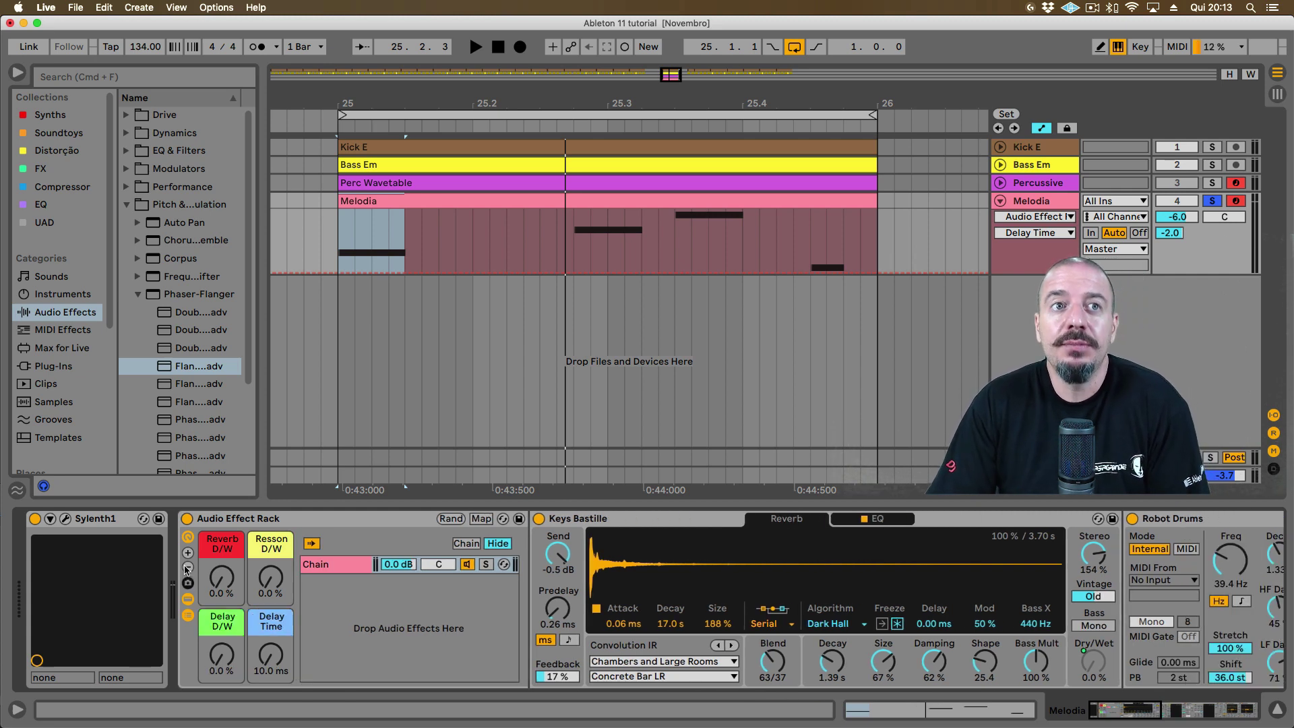
pyautogui.click(188, 567)
pyautogui.click(188, 566)
pyautogui.click(187, 555)
pyautogui.click(187, 555)
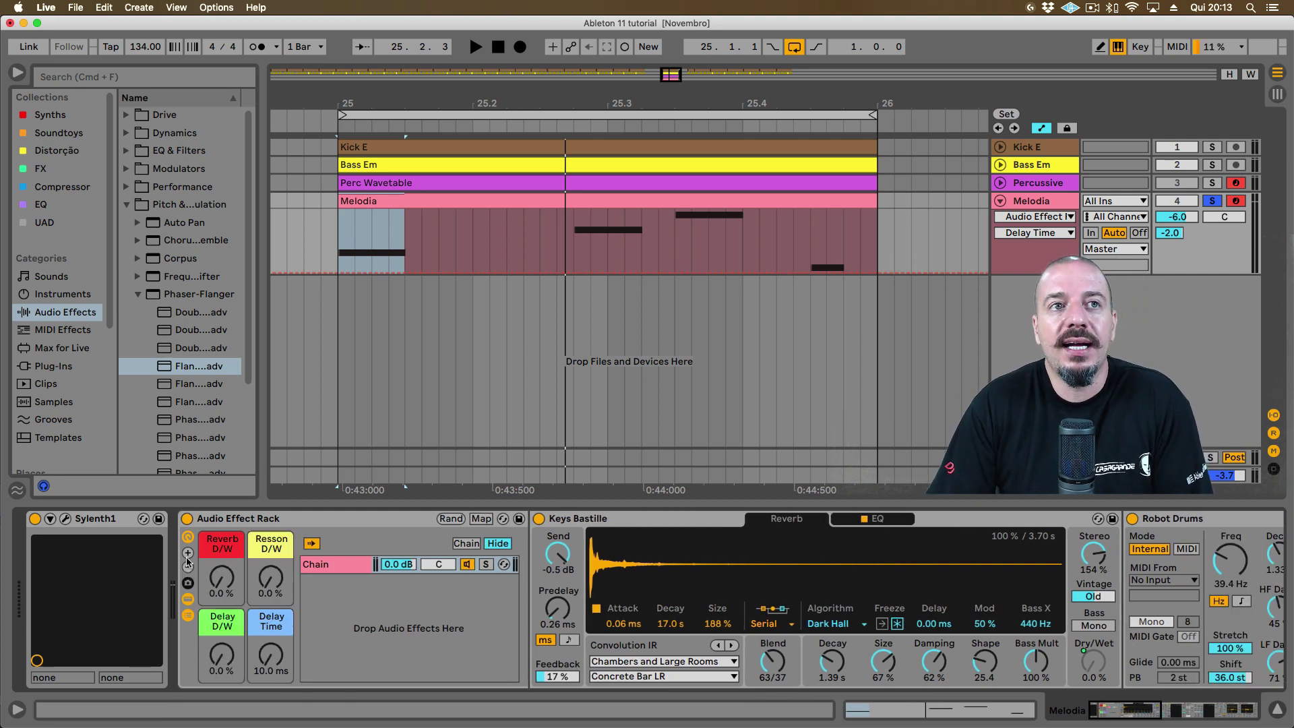
# Increase the Audio Effect Rack's visible macro controls to 16
pyautogui.click(187, 556)
pyautogui.click(187, 555)
pyautogui.click(188, 555)
pyautogui.click(188, 556)
pyautogui.click(187, 557)
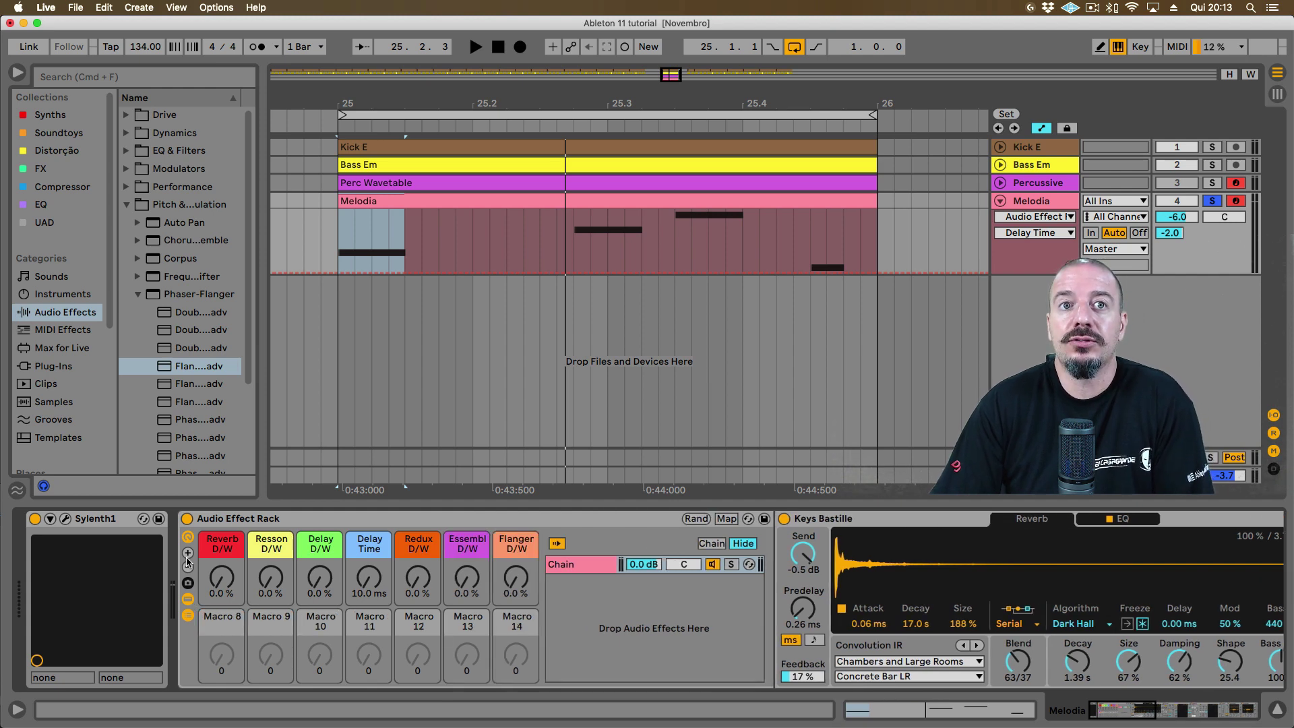
pyautogui.click(187, 557)
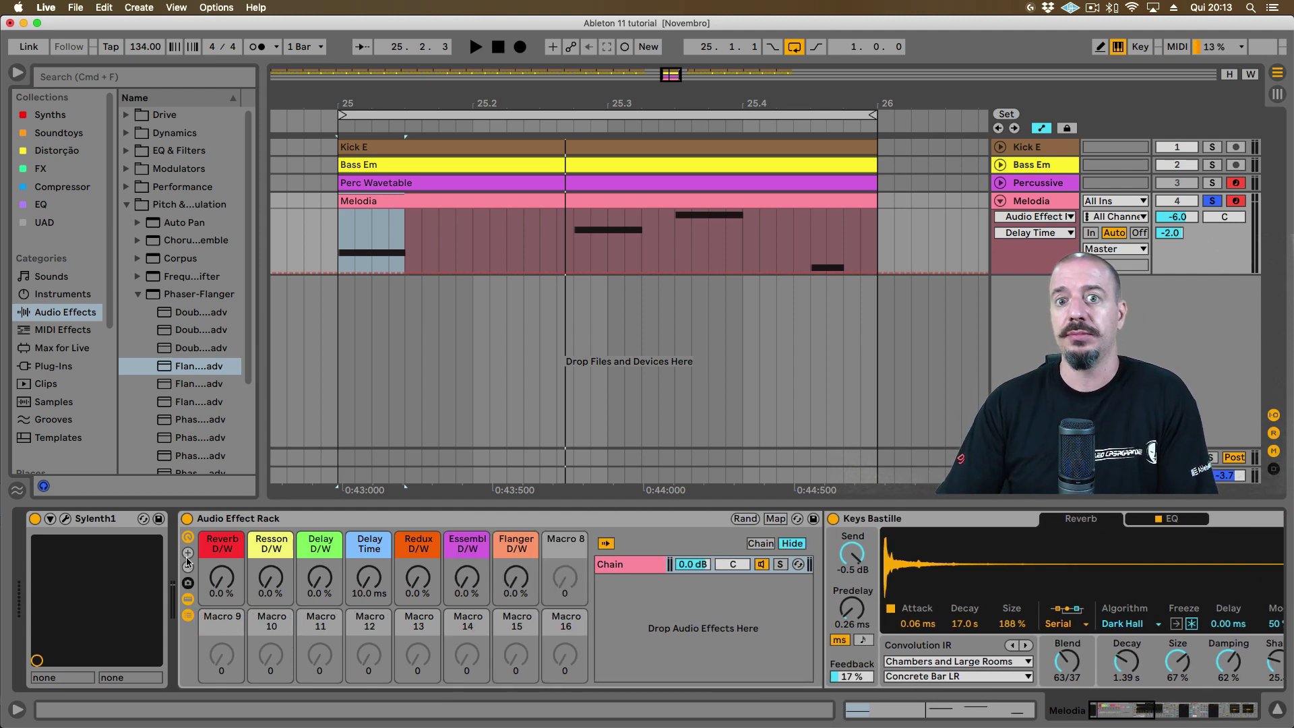
# Reduce the Audio Effect Rack's visible macro controls to eight
pyautogui.click(187, 569)
pyautogui.click(187, 568)
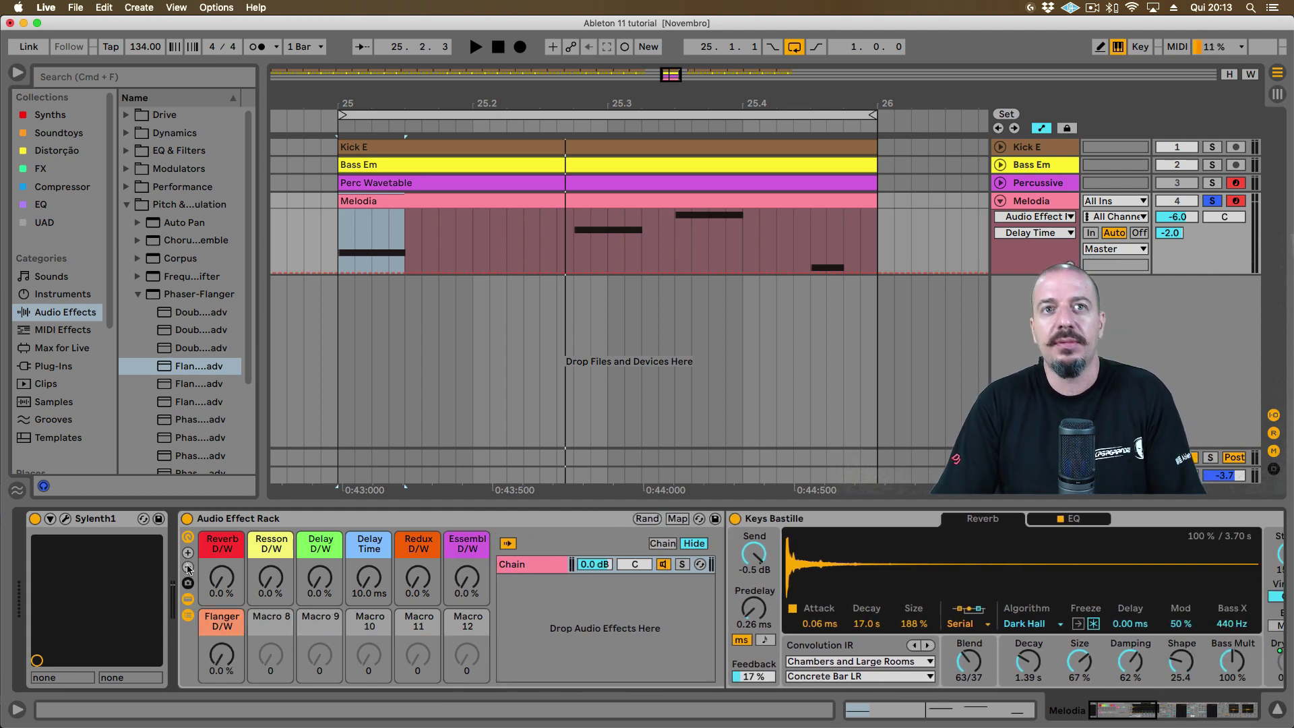
pyautogui.click(187, 568)
pyautogui.click(187, 569)
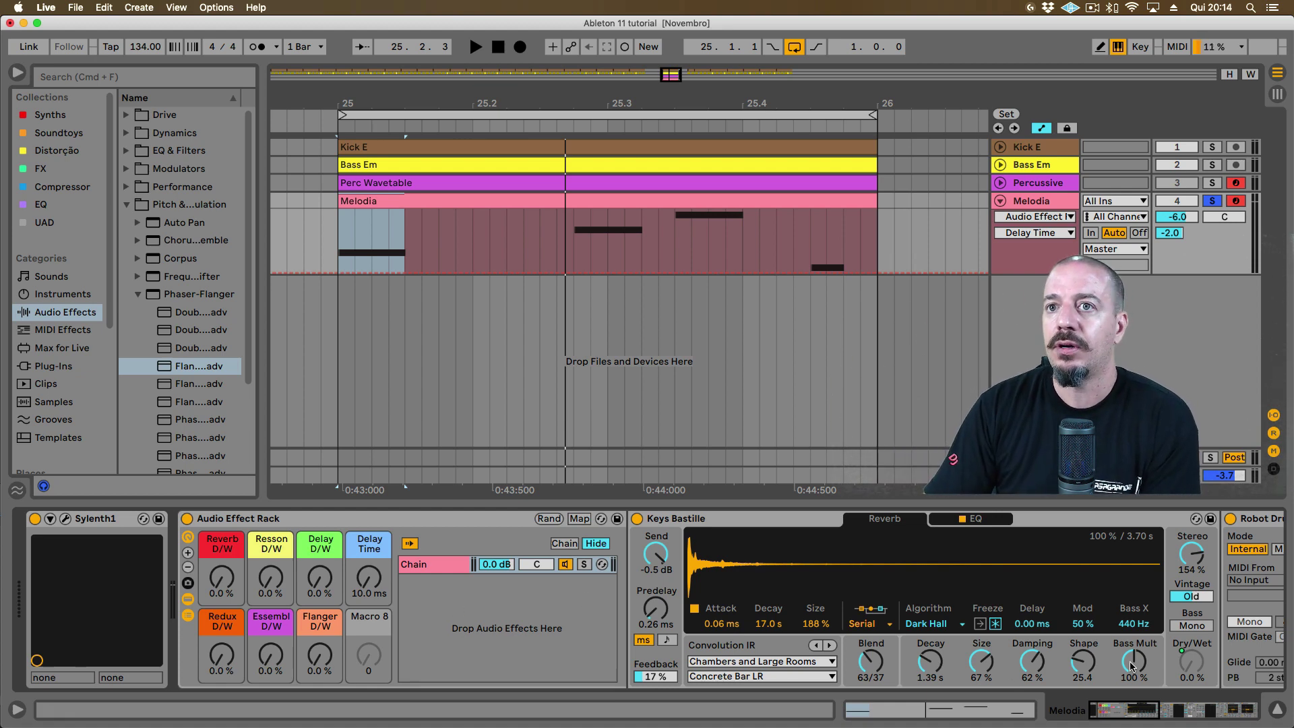
# While playing the loop, set the Reverb, Resson, Delay and Essembl D/W macros to 39%, Delay Time to 119 ms, Redux to 66% and Flanger to 54%
pyautogui.moveTo(1132, 709); pyautogui.dragTo(1017, 694)
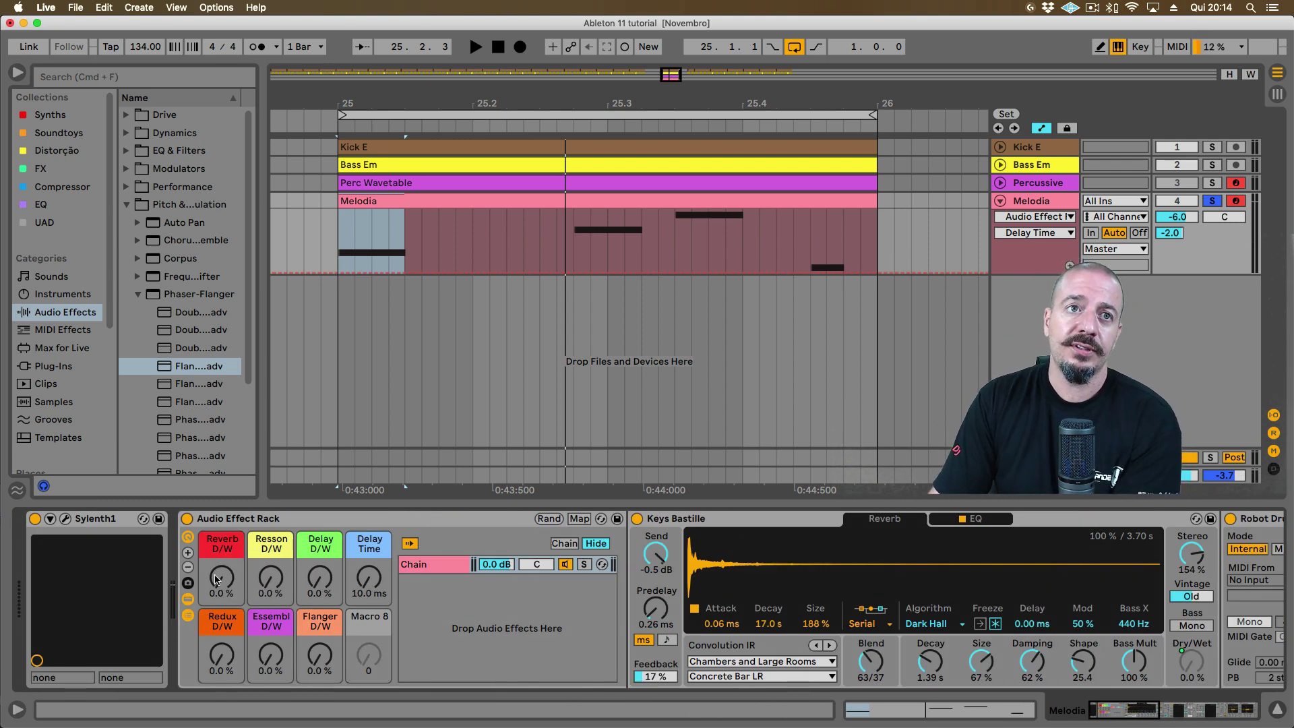
pyautogui.moveTo(368, 578)
pyautogui.mouseDown()
pyautogui.moveTo(368, 553)
pyautogui.moveTo(362, 584)
pyautogui.mouseUp()
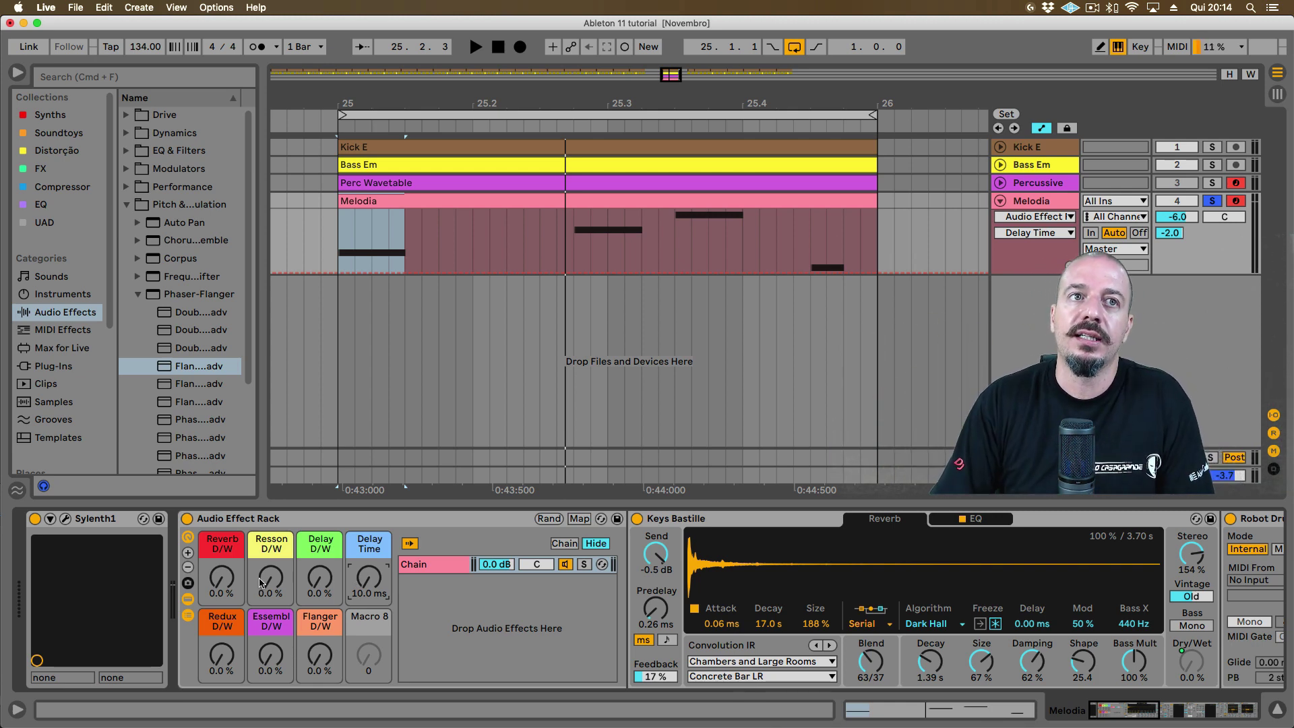
pyautogui.moveTo(220, 587); pyautogui.dragTo(219, 576)
pyautogui.press('space')
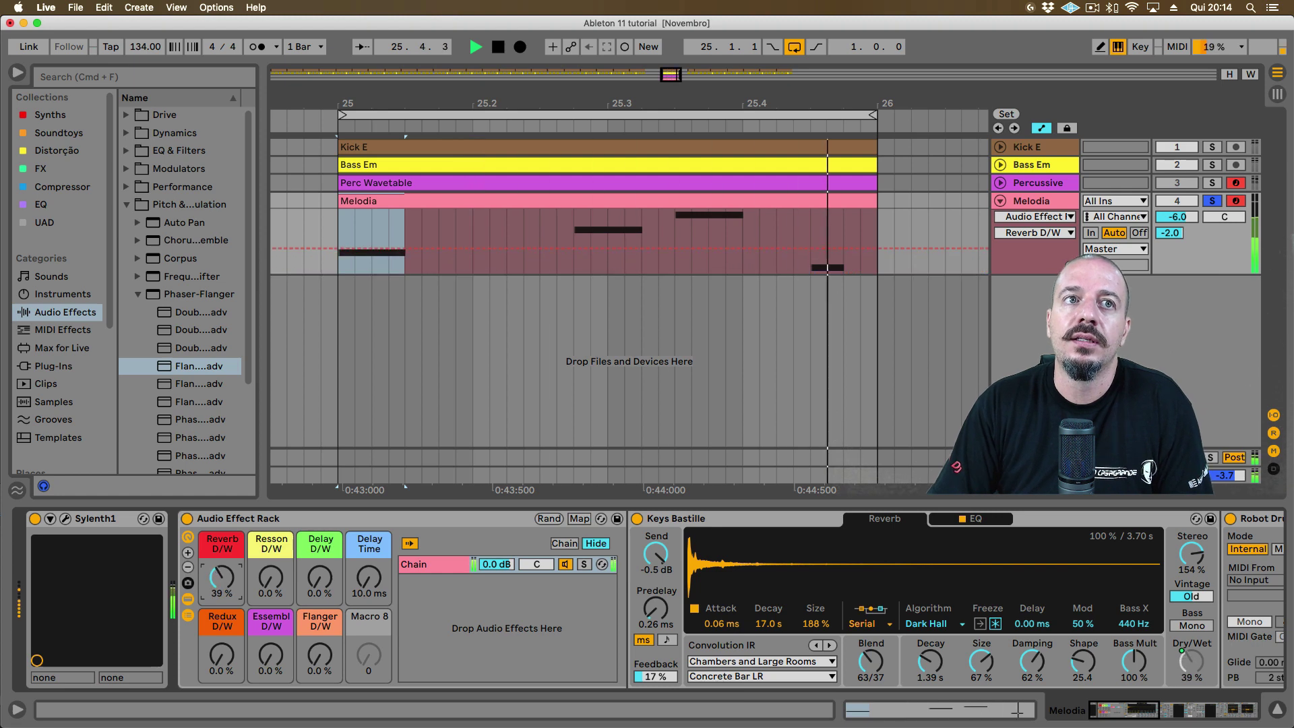
pyautogui.moveTo(270, 578); pyautogui.dragTo(271, 552)
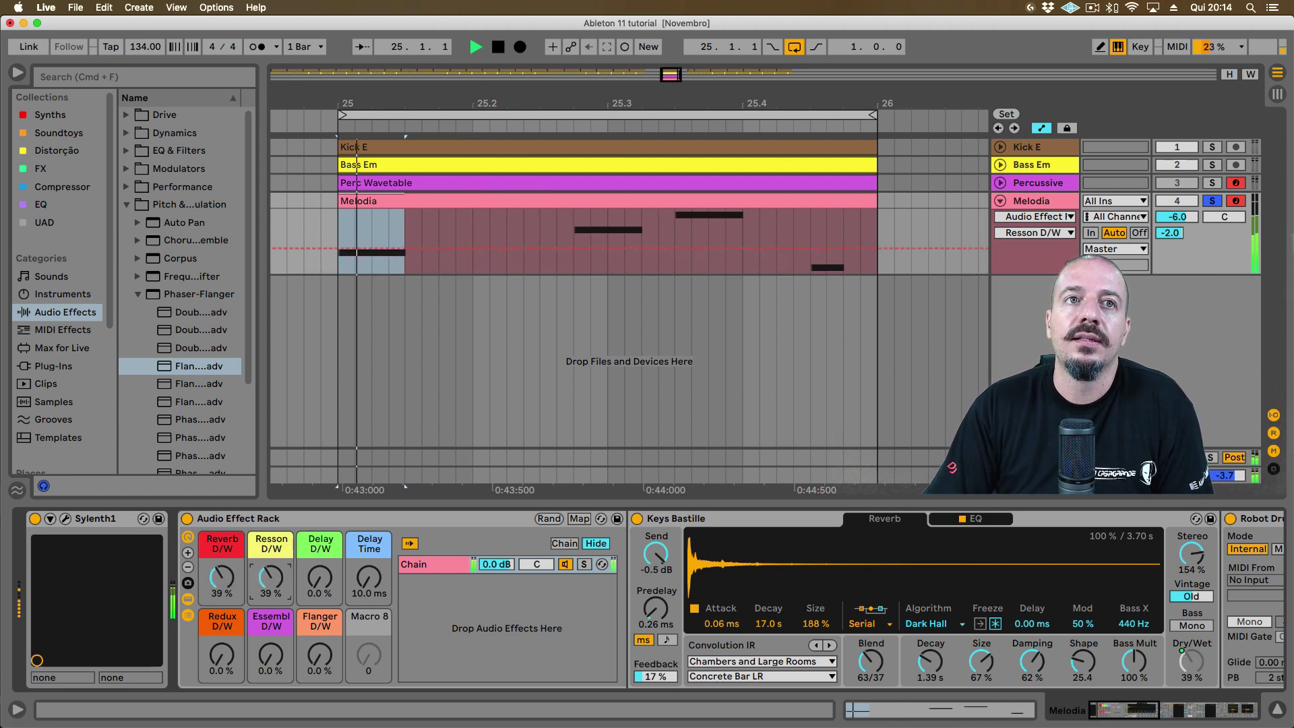
pyautogui.moveTo(339, 586); pyautogui.dragTo(368, 566)
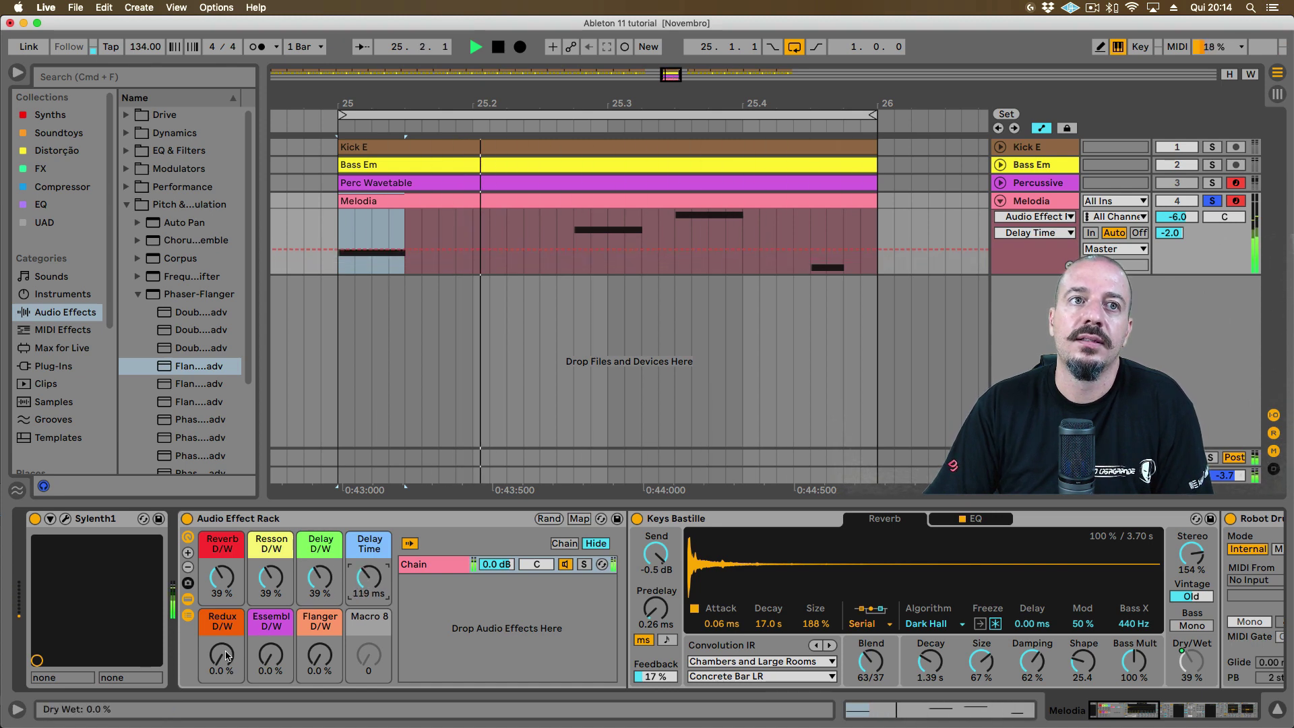
pyautogui.moveTo(226, 656); pyautogui.dragTo(226, 613)
pyautogui.moveTo(271, 656); pyautogui.dragTo(320, 619)
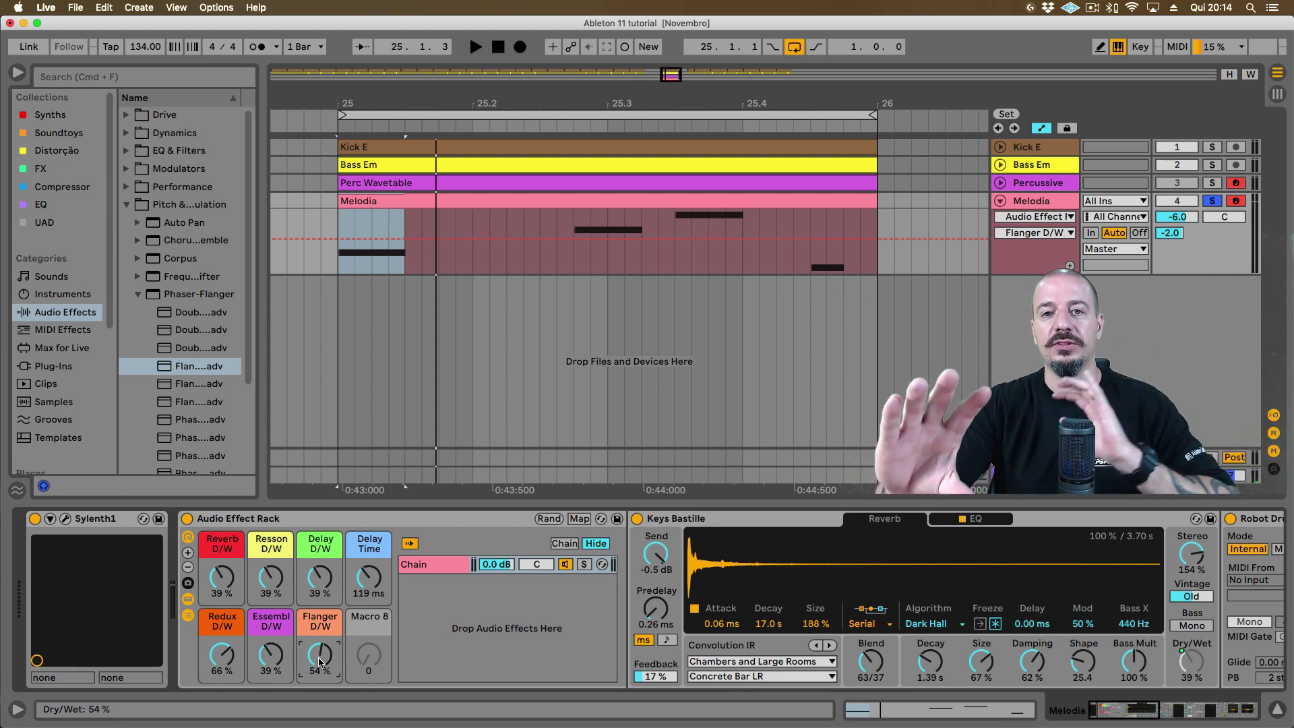
# Show the rack's Macro Variations and store the current macro settings as a new variation
pyautogui.click(188, 583)
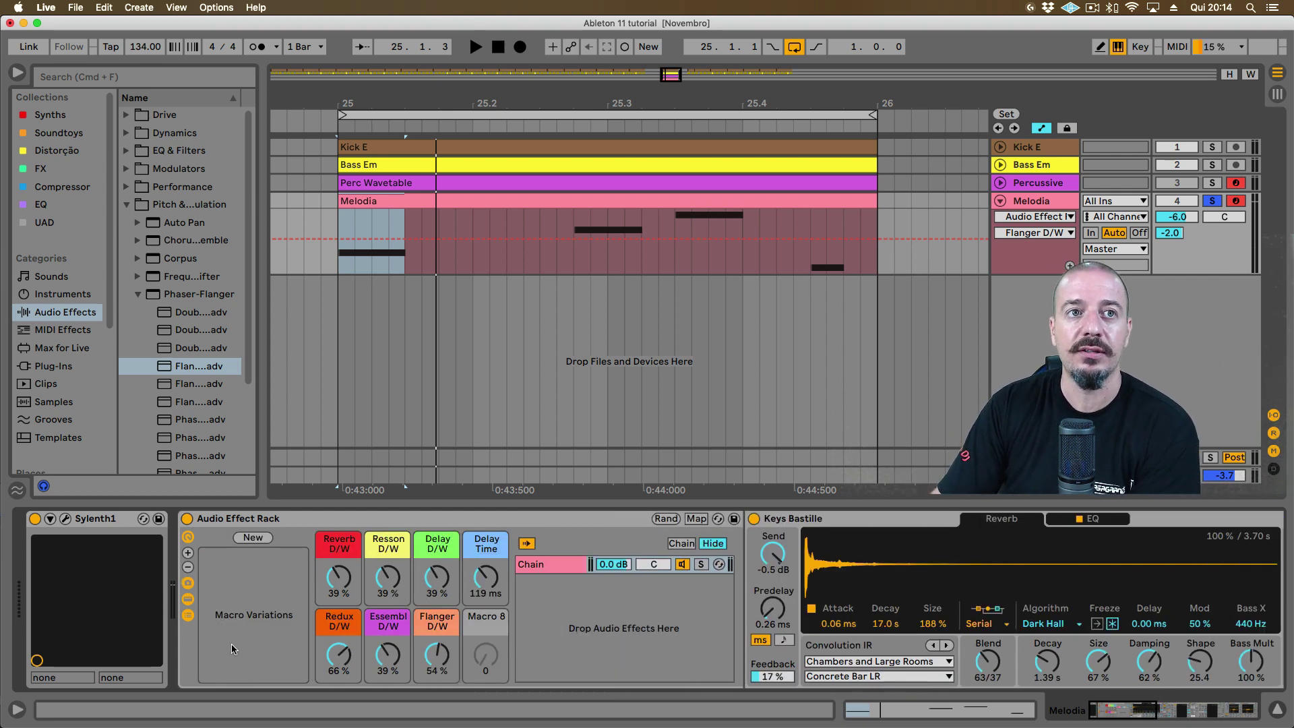
pyautogui.click(244, 537)
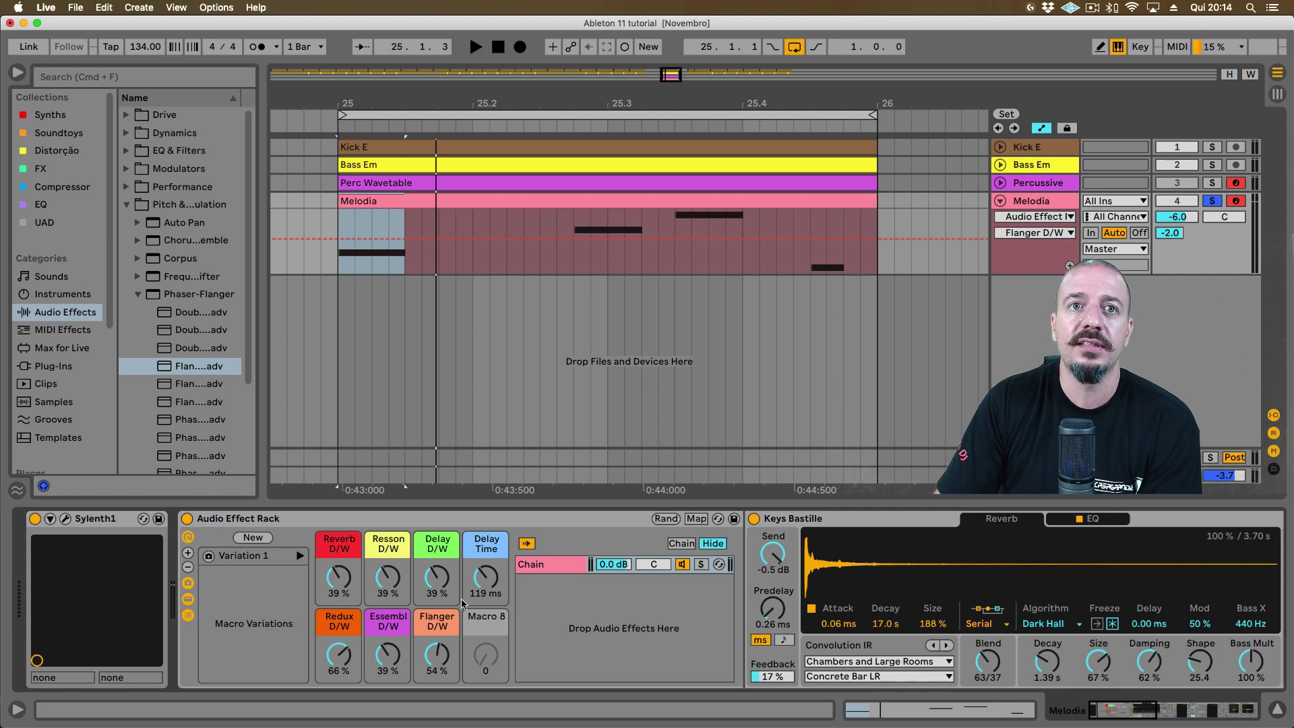
# Reset the Delay Time and Delay D/W macros to their defaults, and set Resson D/W to 70%, Redux D/W to 28% and Flanger D/W to 83%
pyautogui.doubleClick(482, 579)
pyautogui.doubleClick(437, 580)
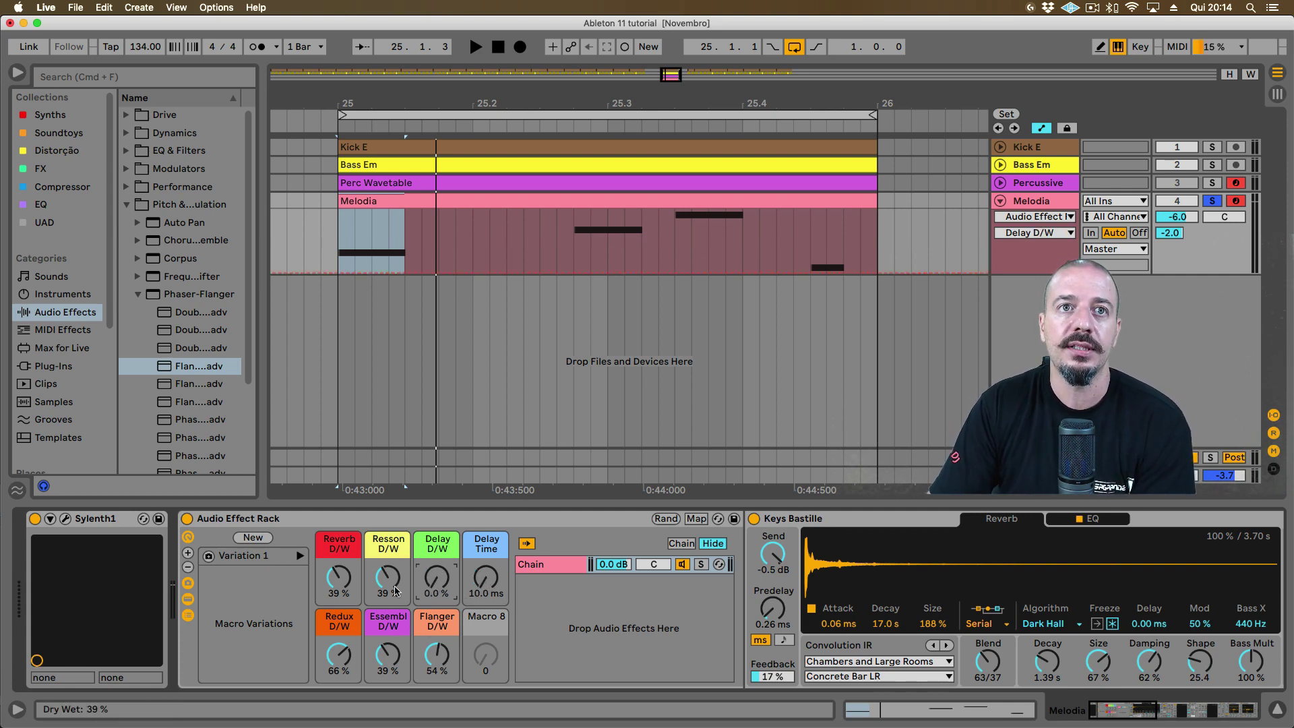
pyautogui.moveTo(395, 591); pyautogui.dragTo(395, 559)
pyautogui.moveTo(343, 676); pyautogui.dragTo(343, 683)
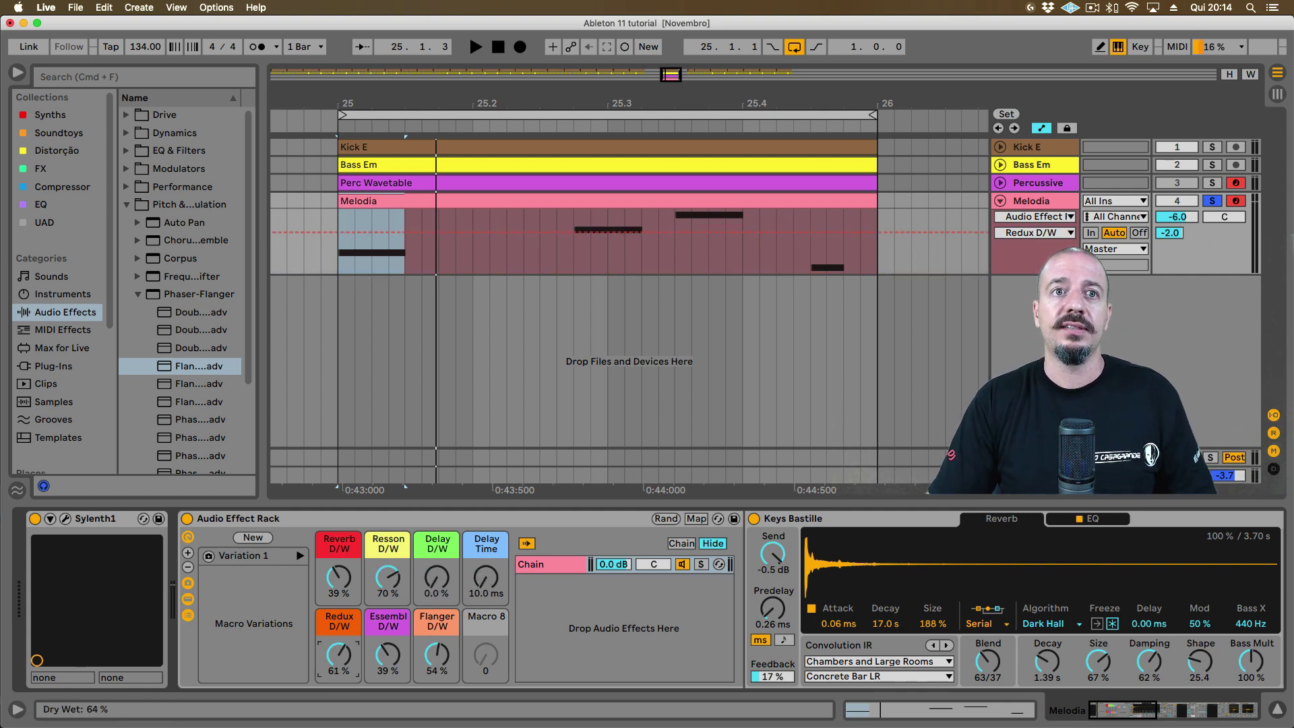
pyautogui.moveTo(438, 634); pyautogui.dragTo(437, 629)
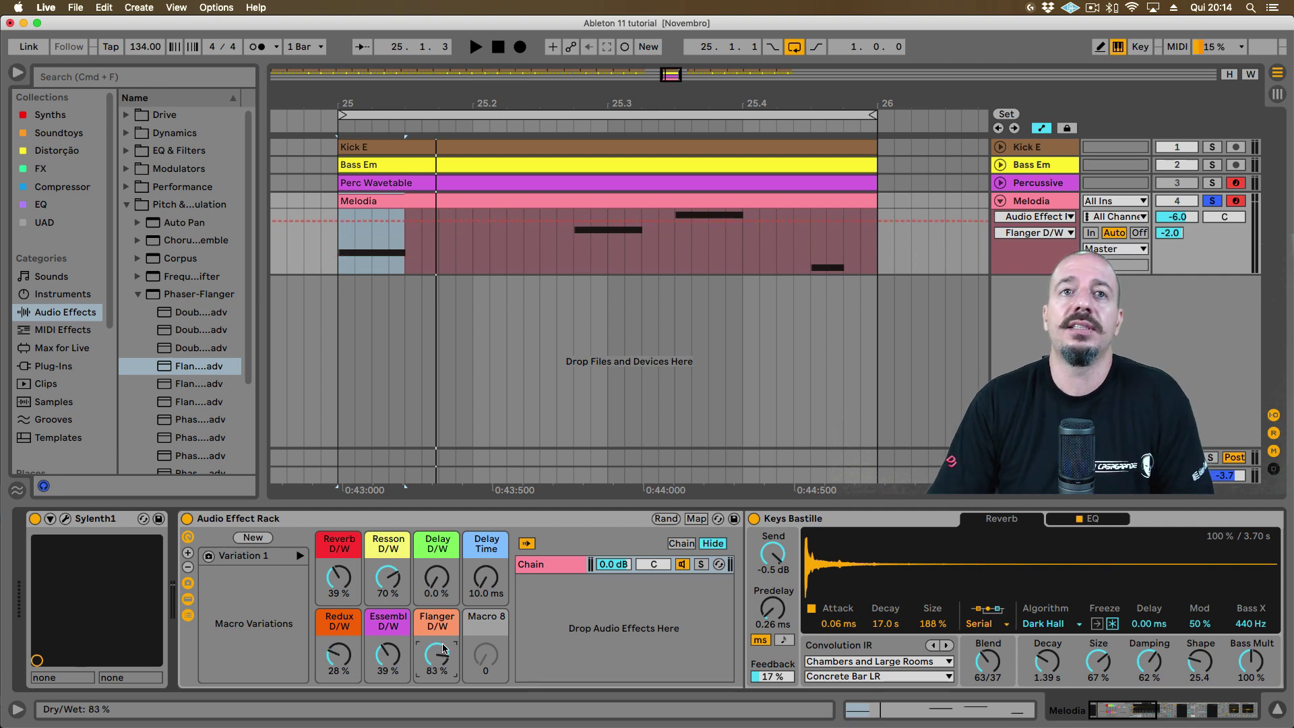
# Audition the current rack settings in the loop and store them as a second macro variation
pyautogui.press('space')
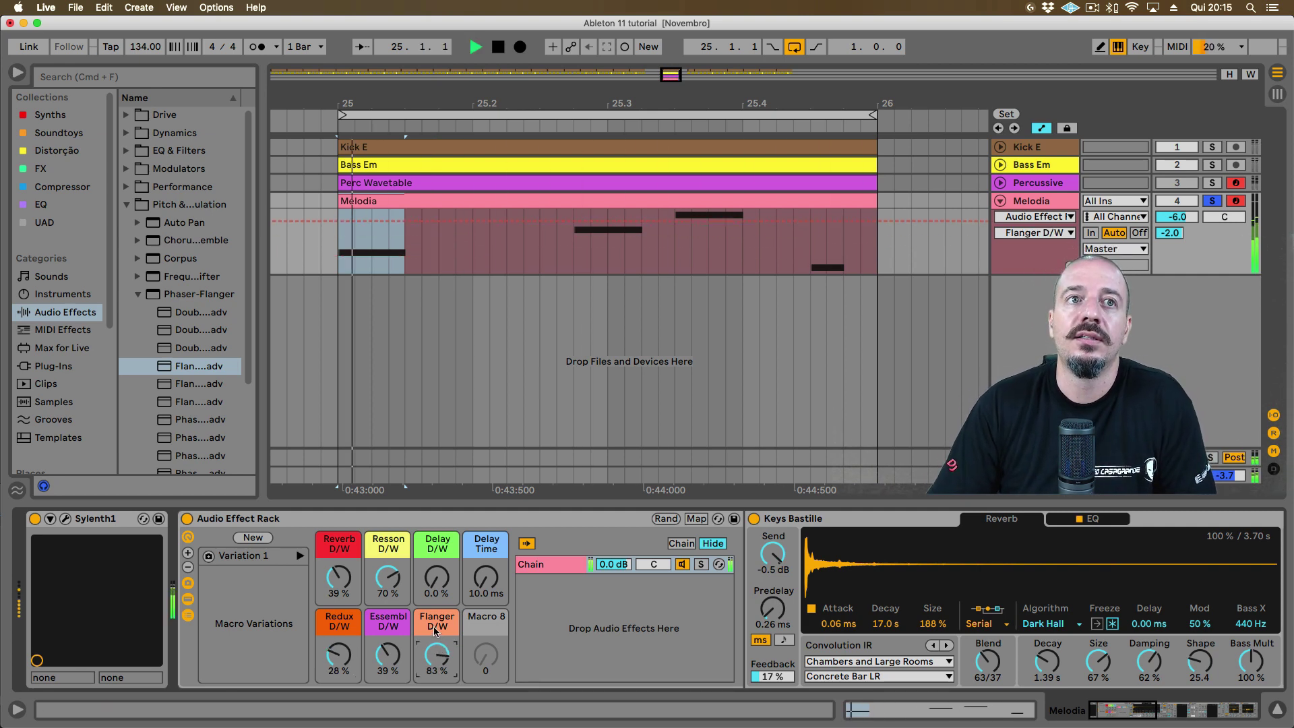
pyautogui.click(253, 538)
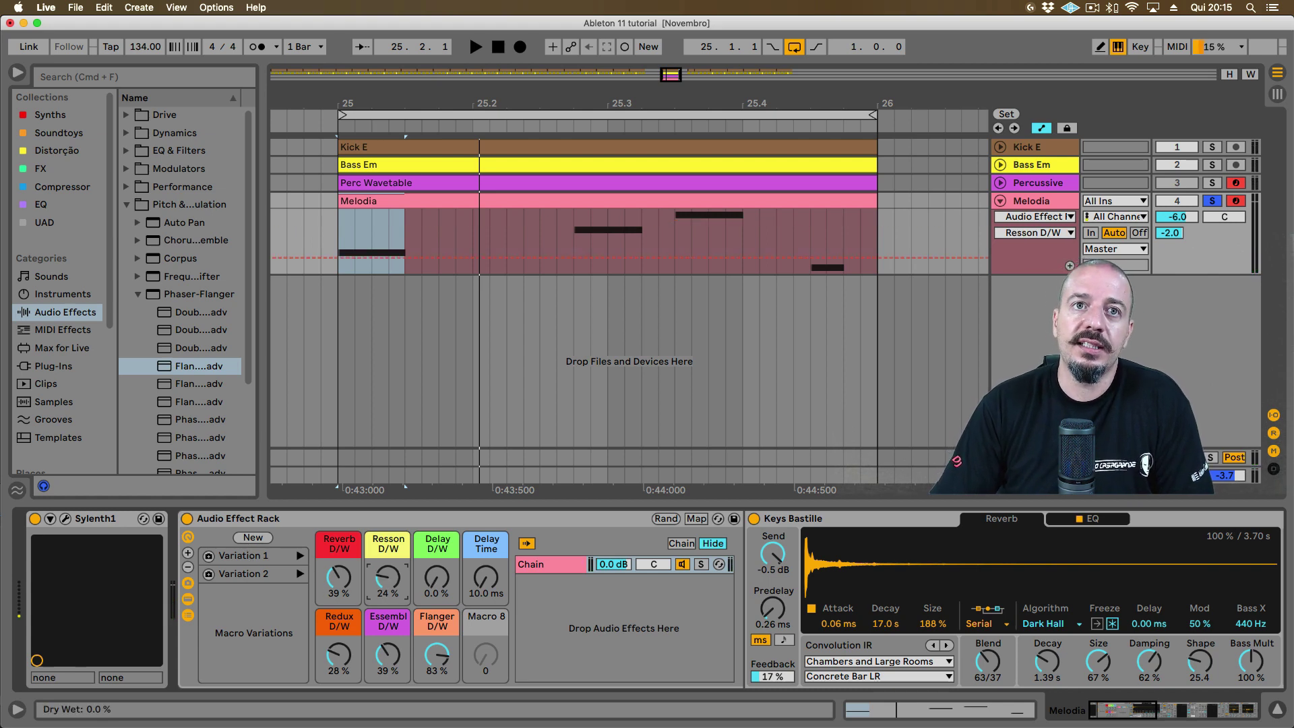
# Set Resson D/W to 24%, Delay D/W to 61%, Delay Time to 183 ms, Reverb D/W to 0% and Redux D/W to 47%, and store a third variation
pyautogui.moveTo(436, 578); pyautogui.dragTo(436, 533)
pyautogui.moveTo(479, 578); pyautogui.dragTo(479, 525)
pyautogui.moveTo(437, 578); pyautogui.dragTo(437, 581)
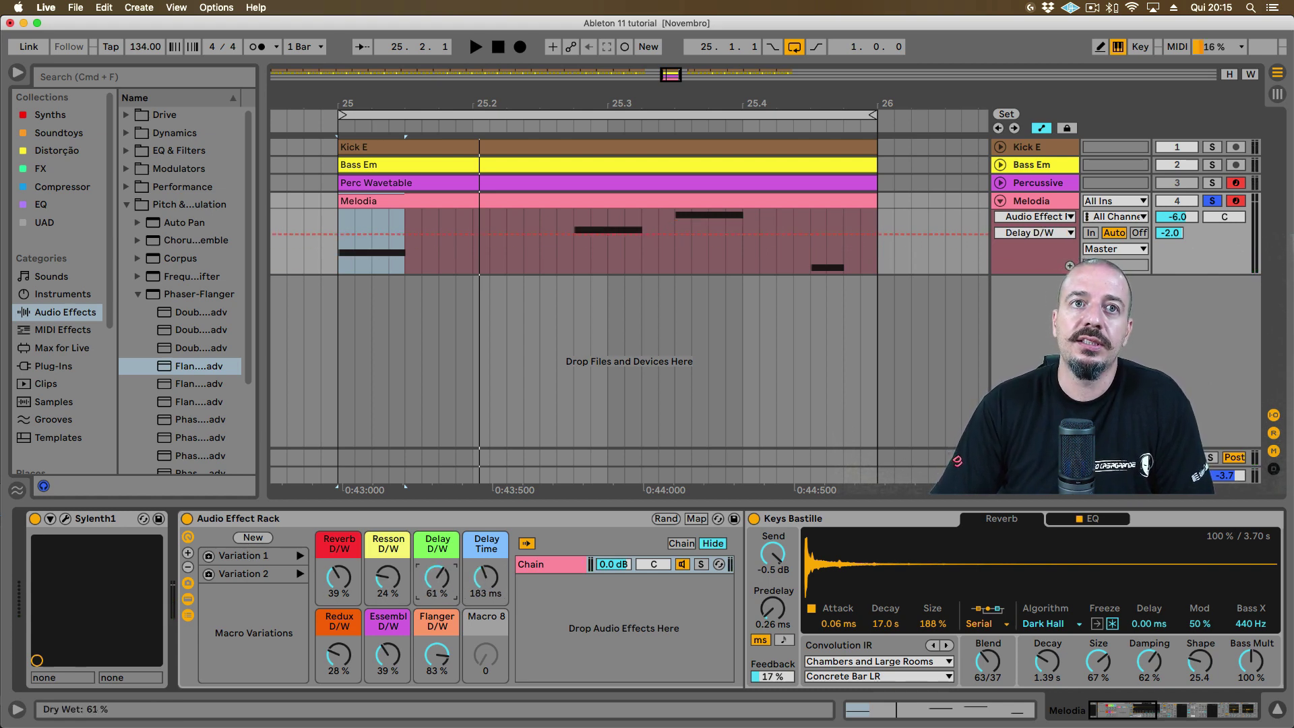
pyautogui.moveTo(339, 577); pyautogui.dragTo(332, 672)
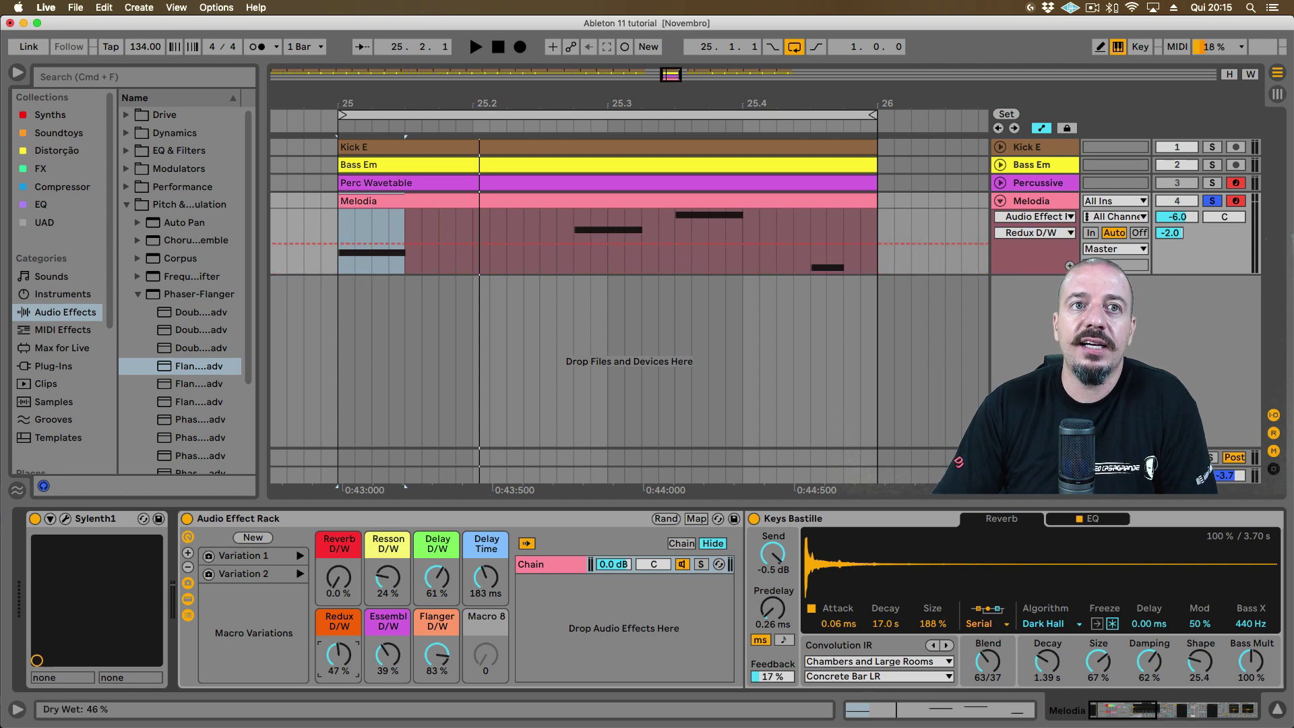
pyautogui.press('space')
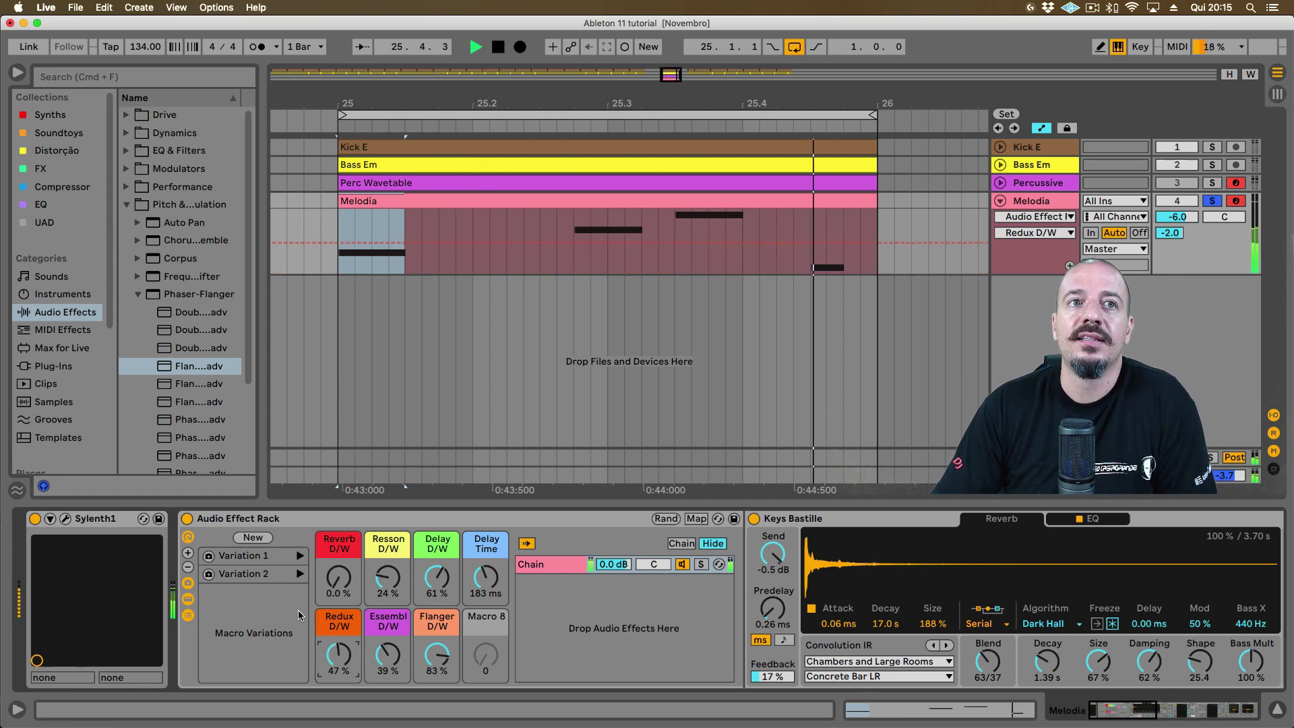
pyautogui.press('space')
pyautogui.click(252, 538)
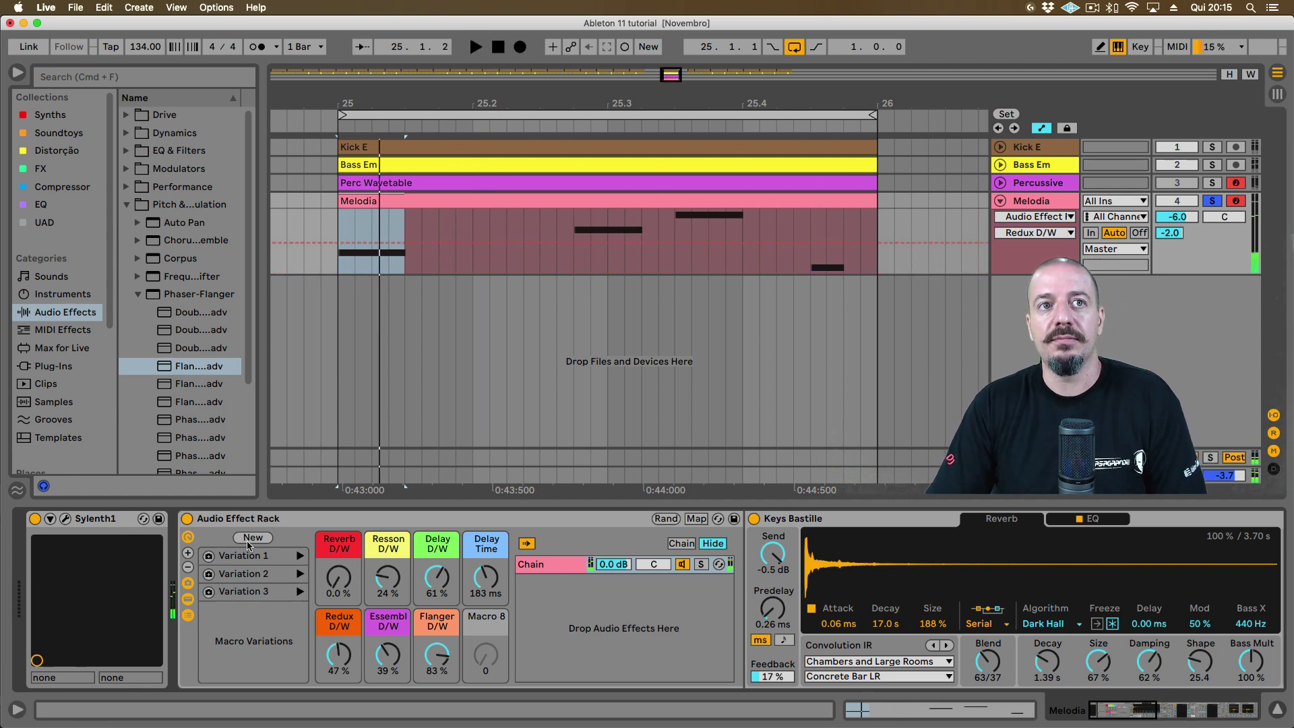
# Recall the three stored macro variations back and forth to compare them, finishing on Variation 3
pyautogui.click(301, 556)
pyautogui.click(299, 574)
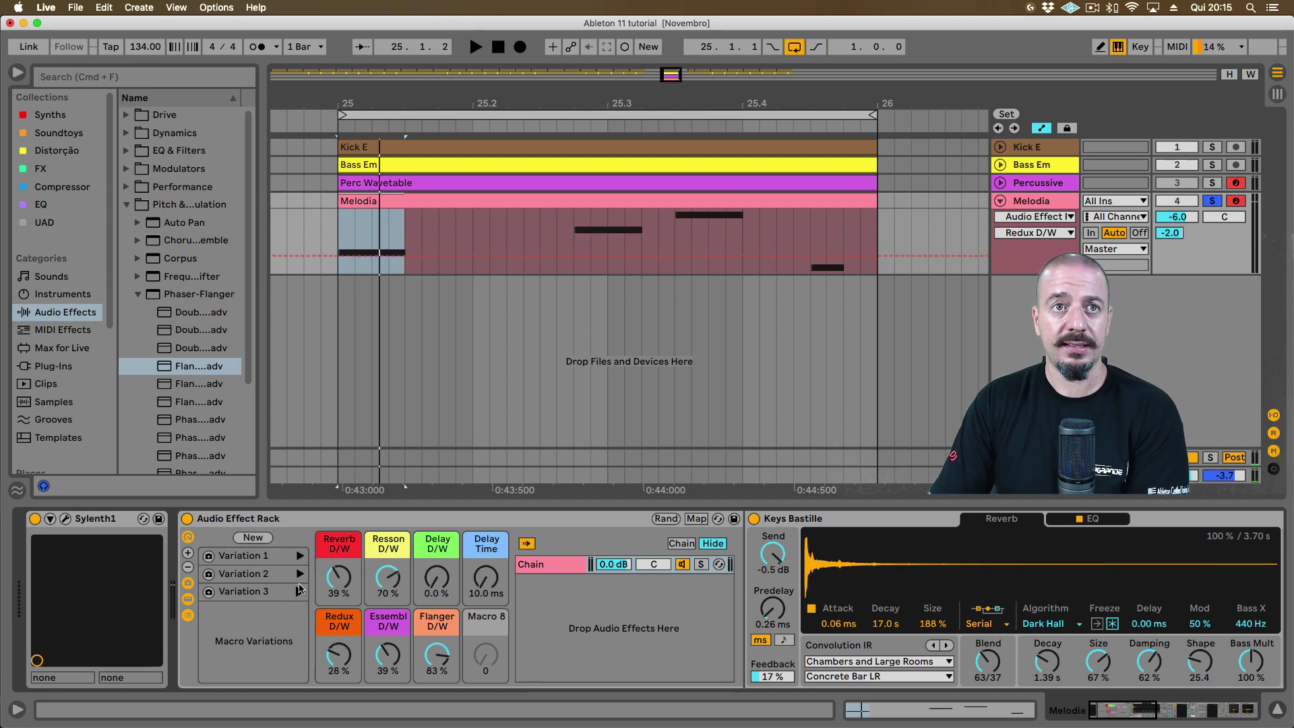
pyautogui.click(300, 591)
pyautogui.click(300, 574)
pyautogui.click(301, 556)
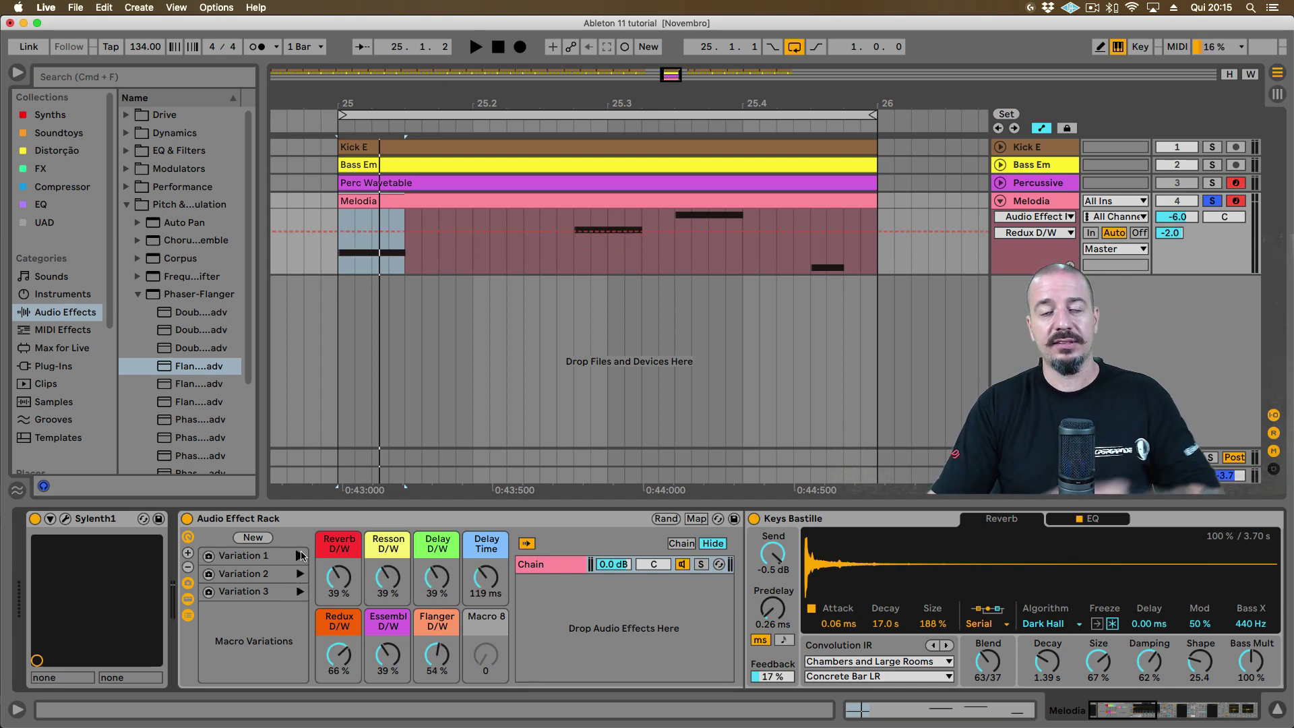
pyautogui.click(301, 575)
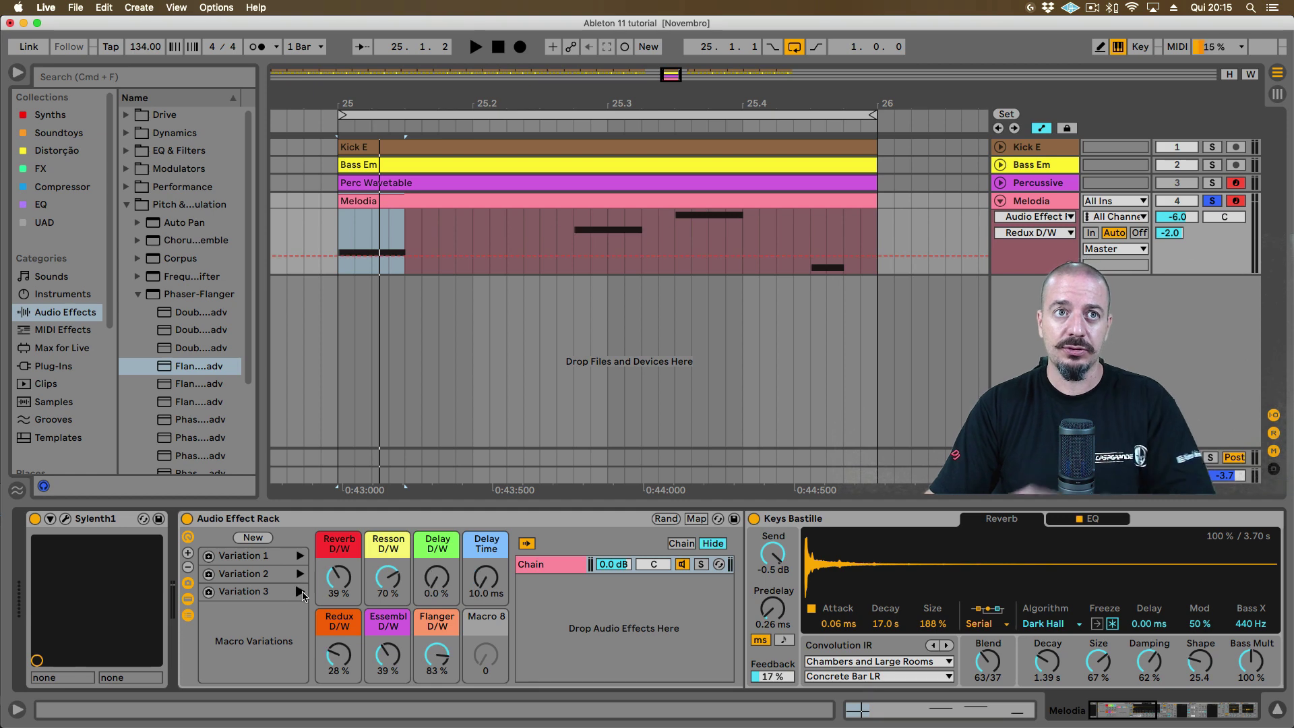
pyautogui.click(296, 587)
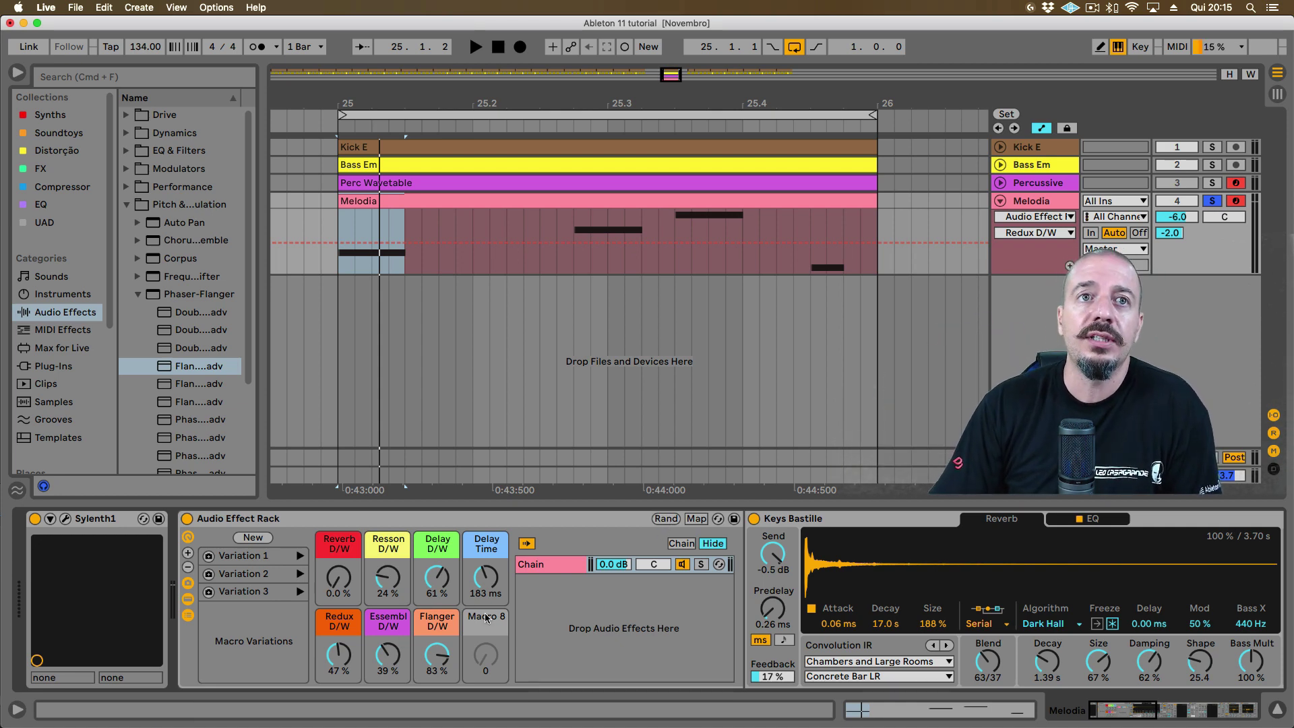
# Randomize the Audio Effect Rack's macro values several times while the loop plays
pyautogui.press('space')
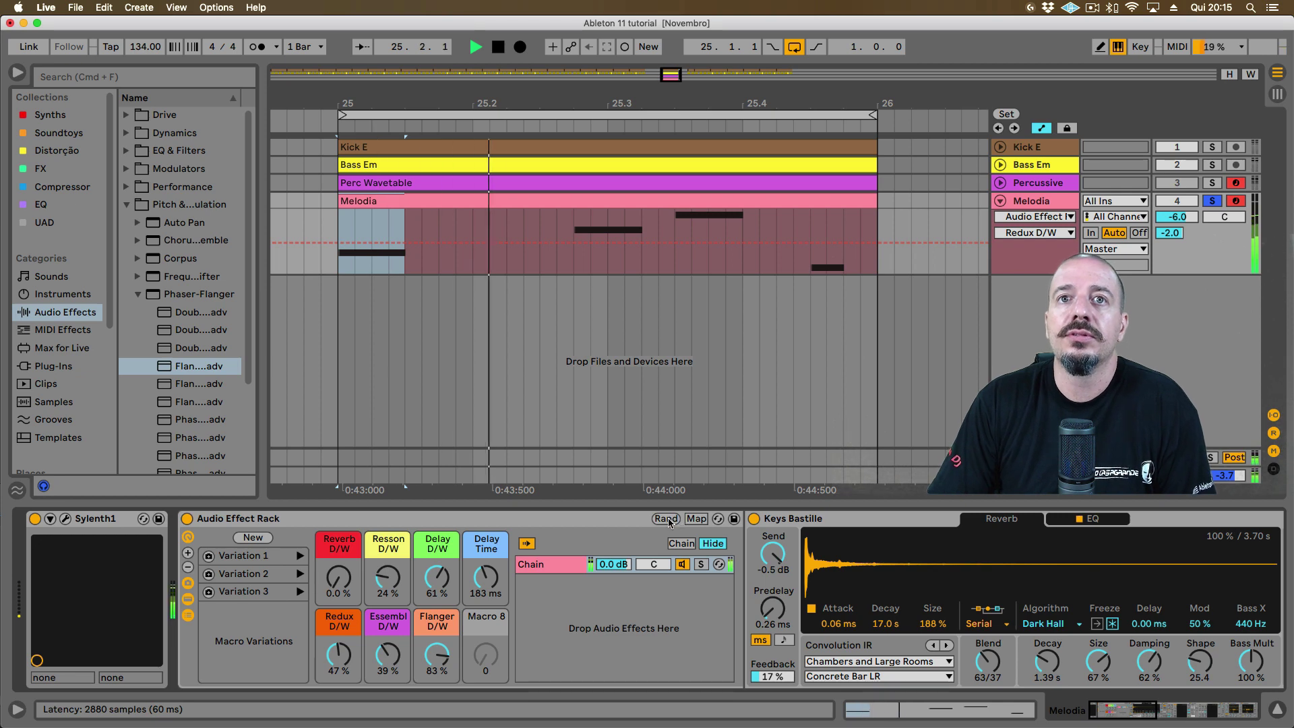
pyautogui.click(665, 519)
pyautogui.click(666, 519)
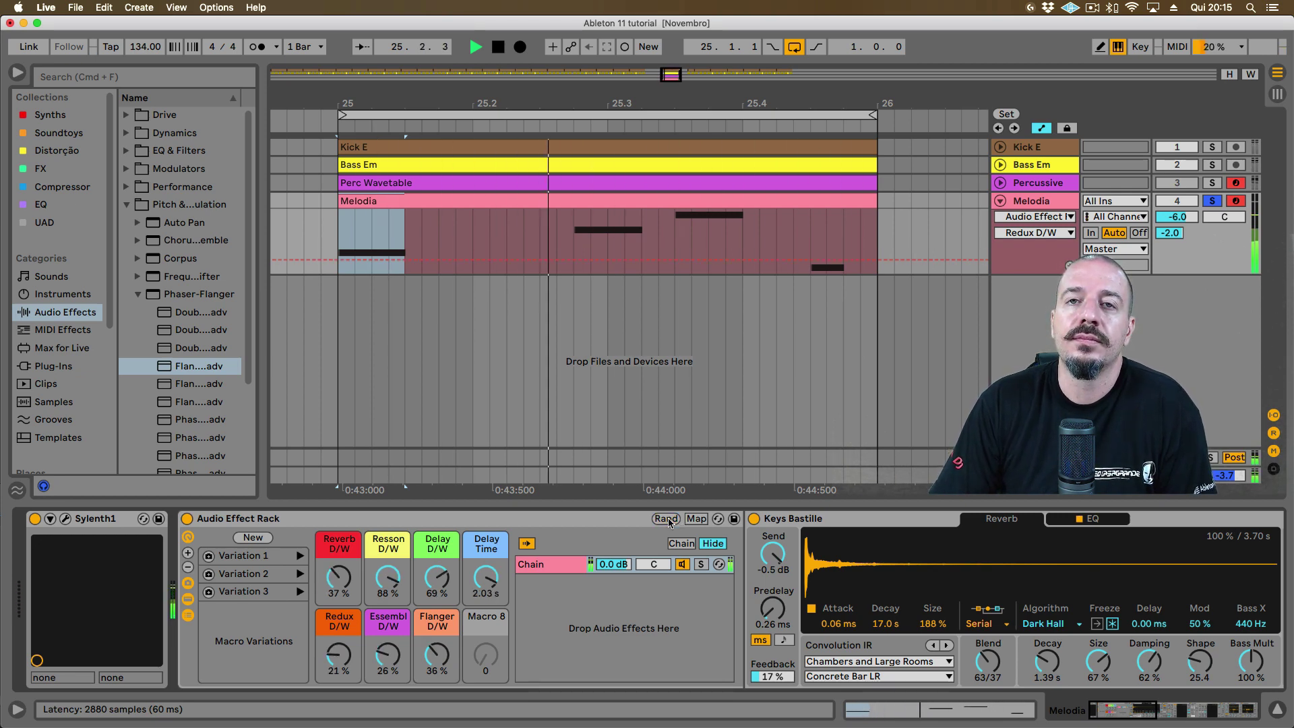
pyautogui.click(666, 519)
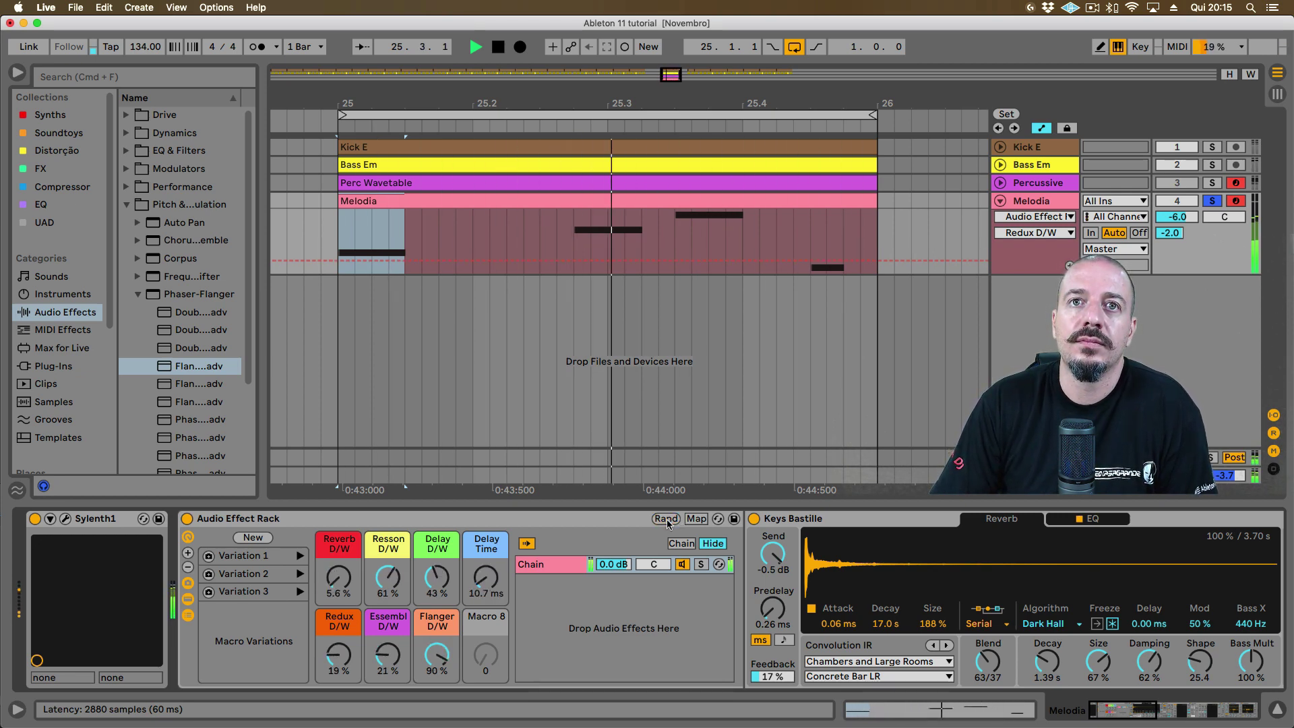
pyautogui.click(666, 518)
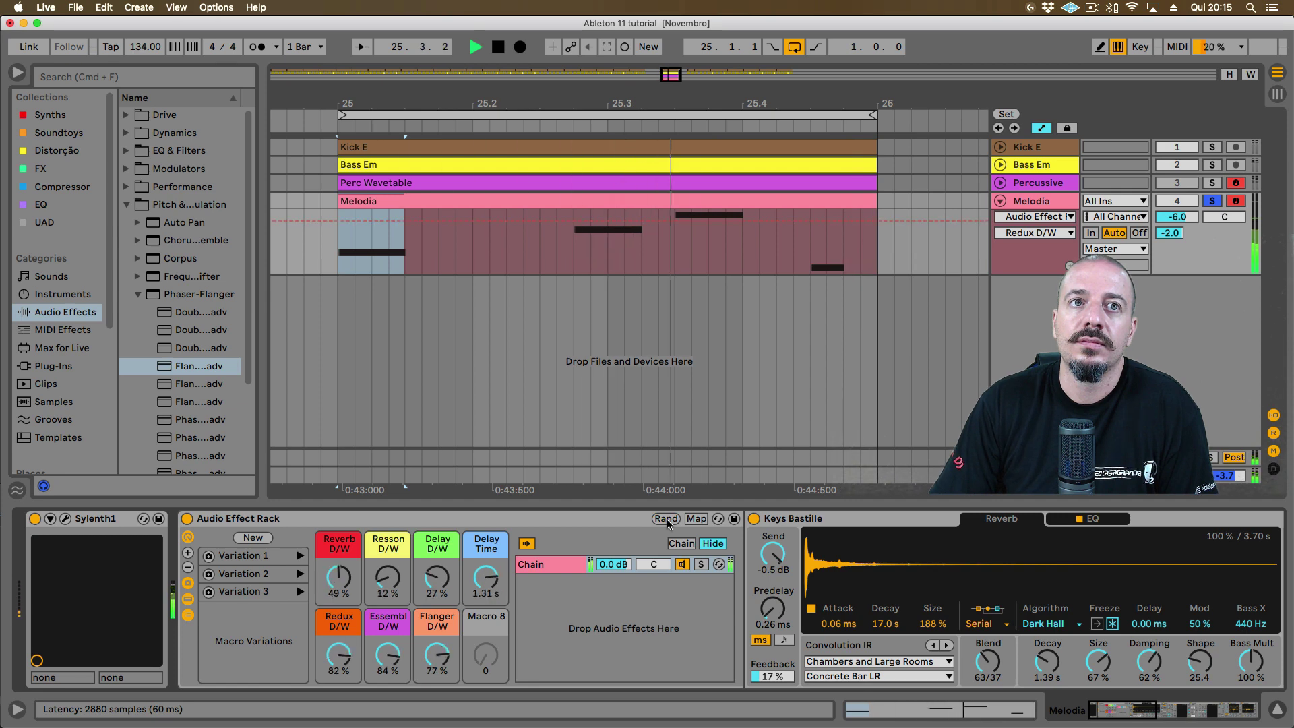
pyautogui.press('space')
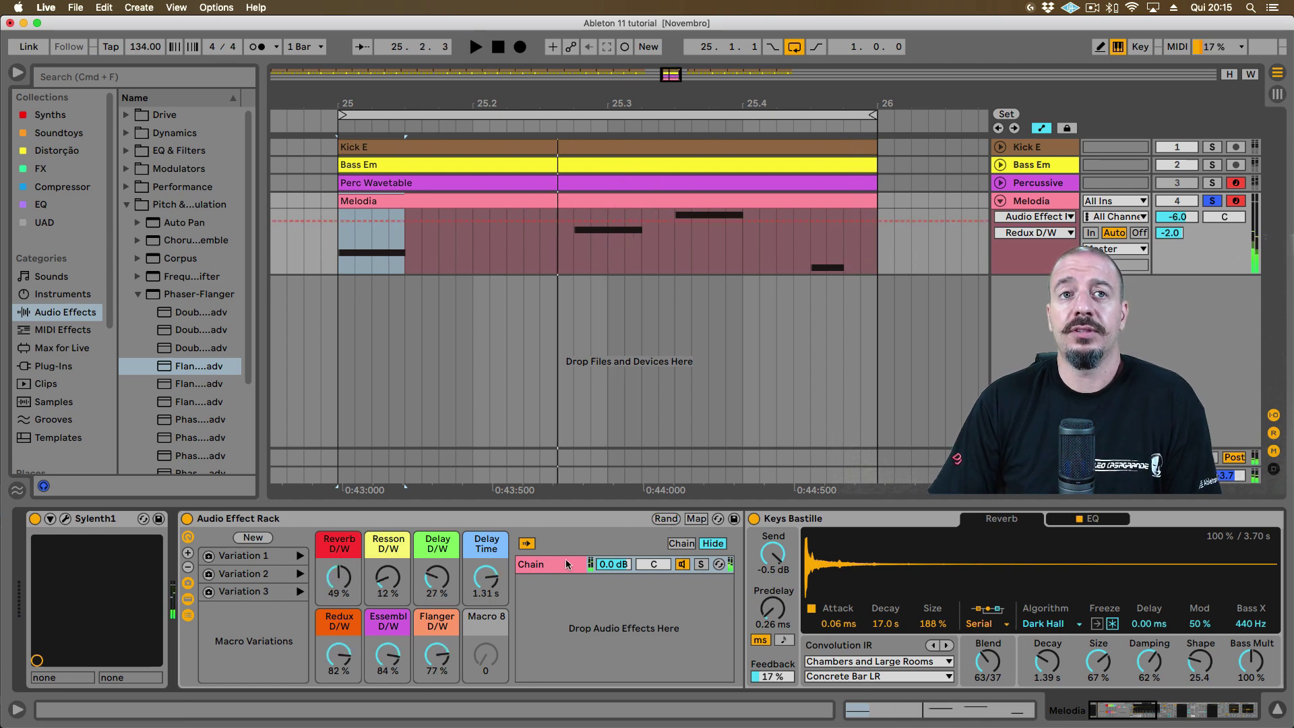
# Store the randomized macro values as a fourth variation and set the Delay Time macro to 54.9 ms
pyautogui.click(249, 543)
pyautogui.moveTo(485, 577); pyautogui.dragTo(486, 627)
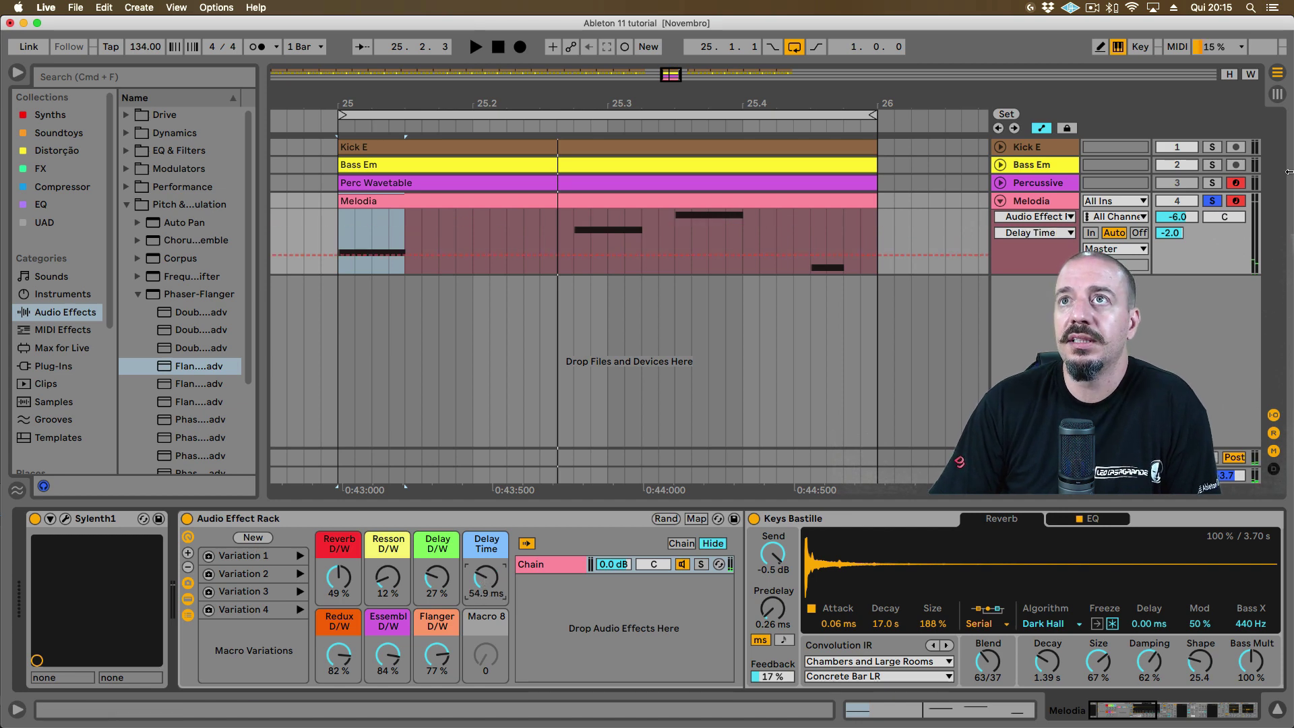
# Unsolo the Melodia track and randomize the rack's macros repeatedly while all tracks play
pyautogui.click(1212, 201)
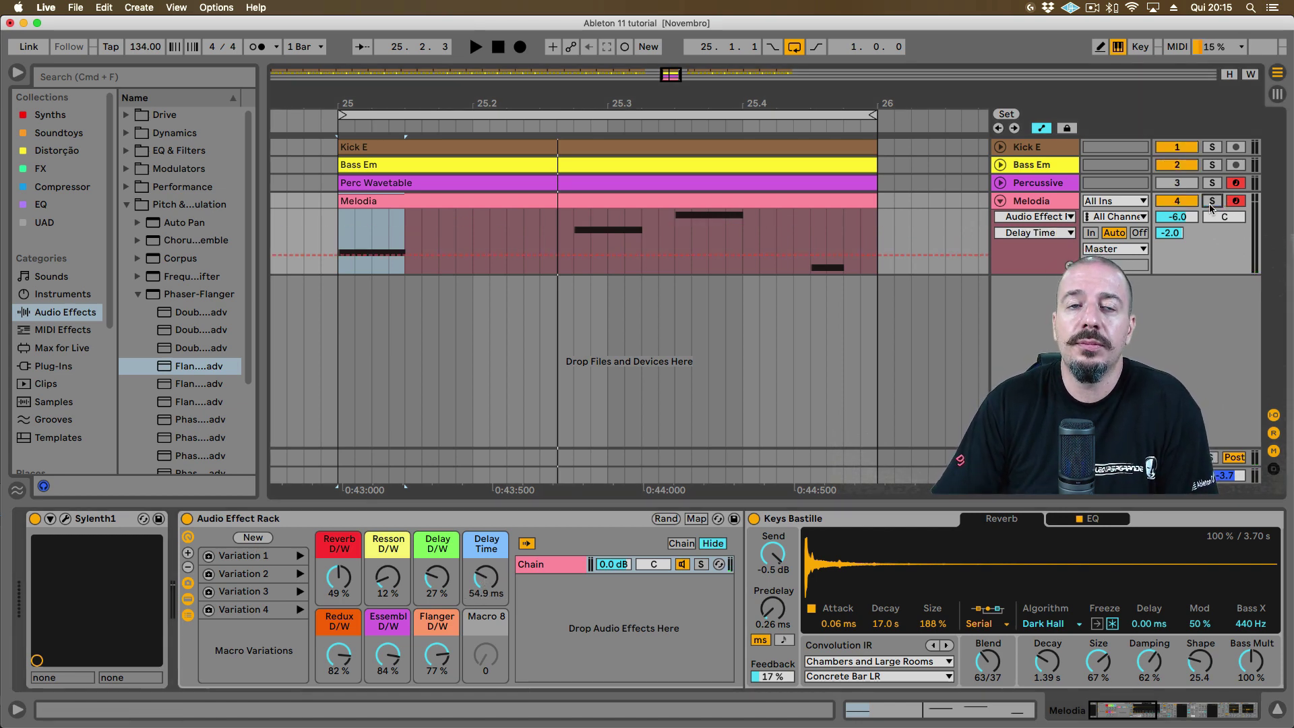
pyautogui.press('space')
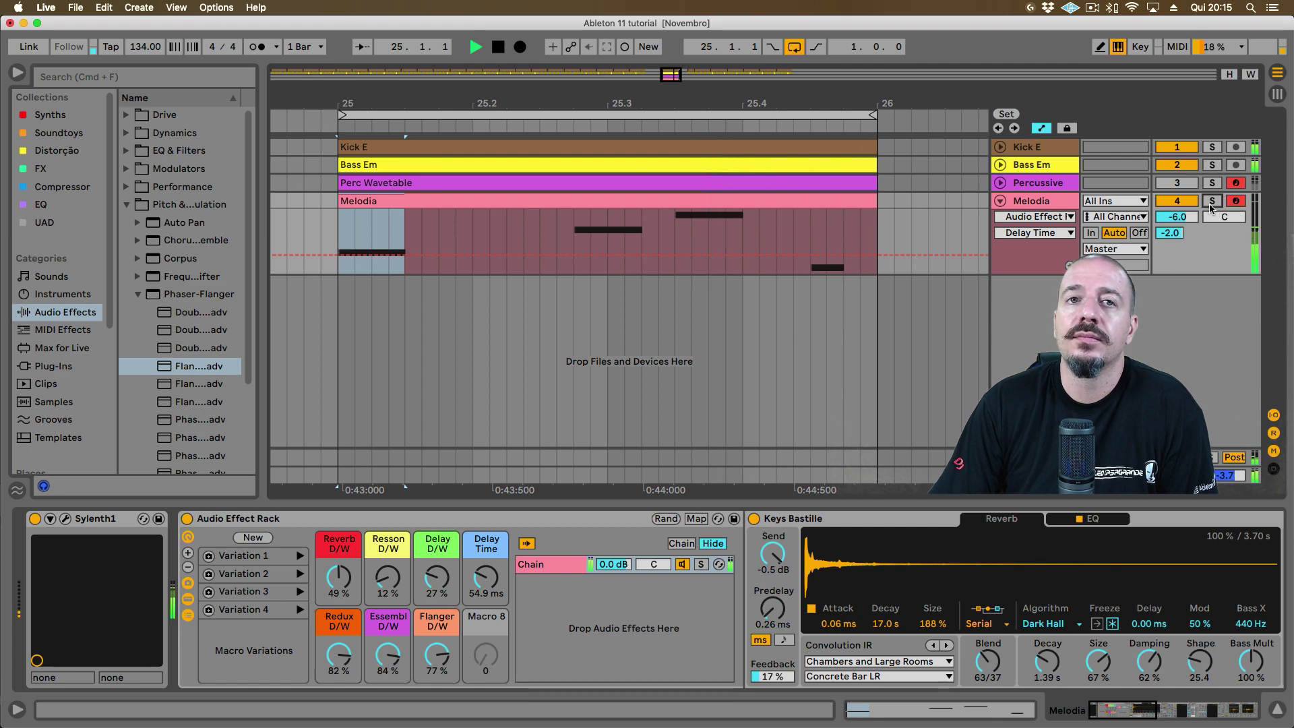
pyautogui.click(667, 519)
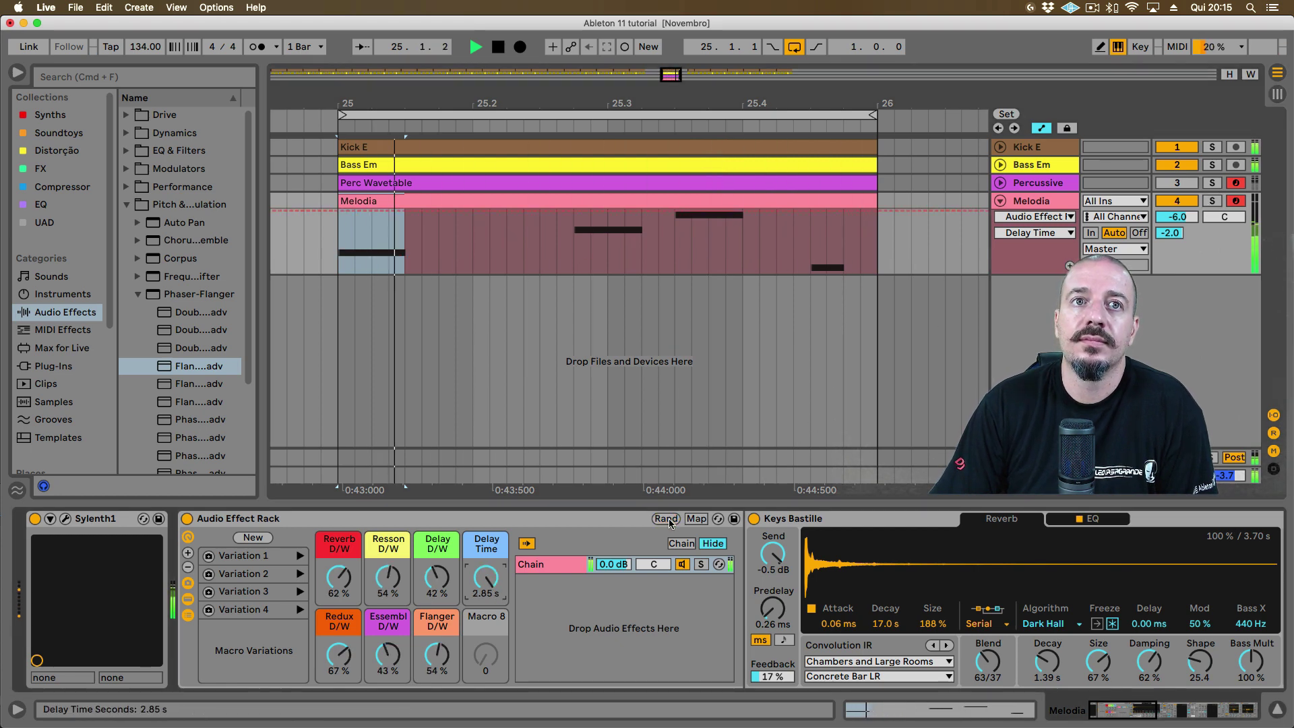
pyautogui.click(667, 519)
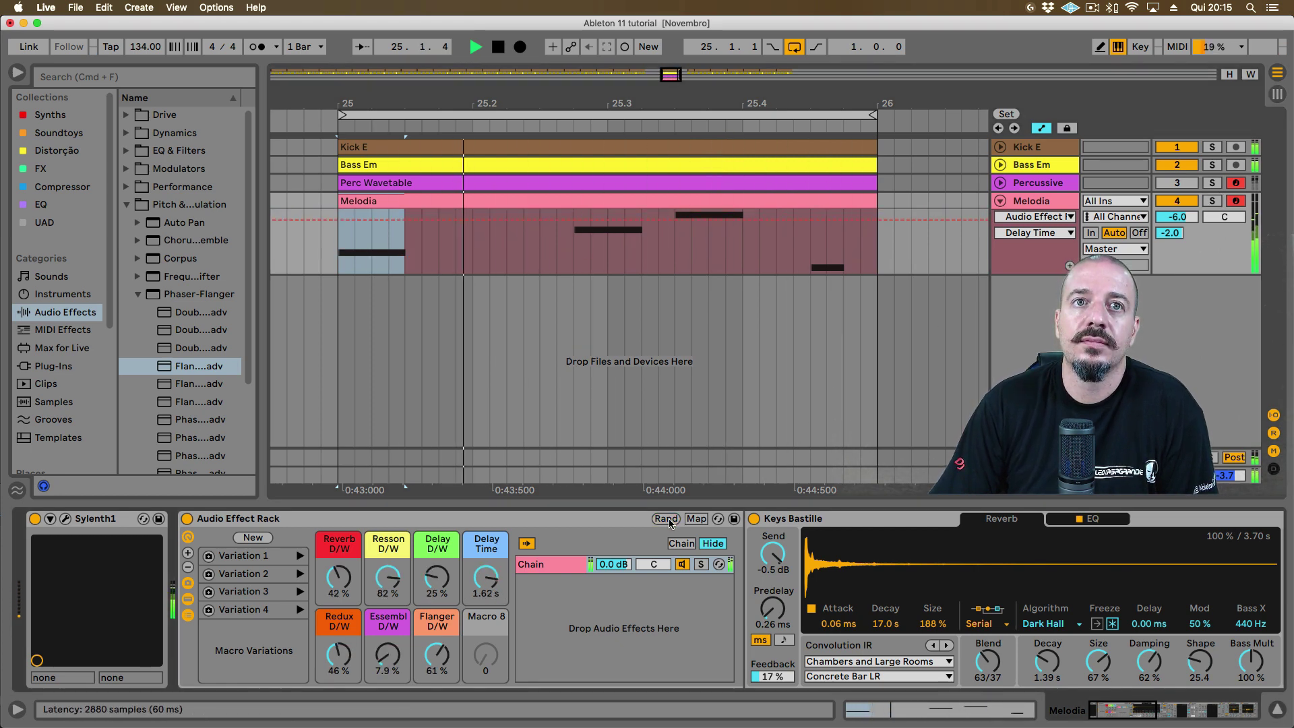
pyautogui.click(666, 519)
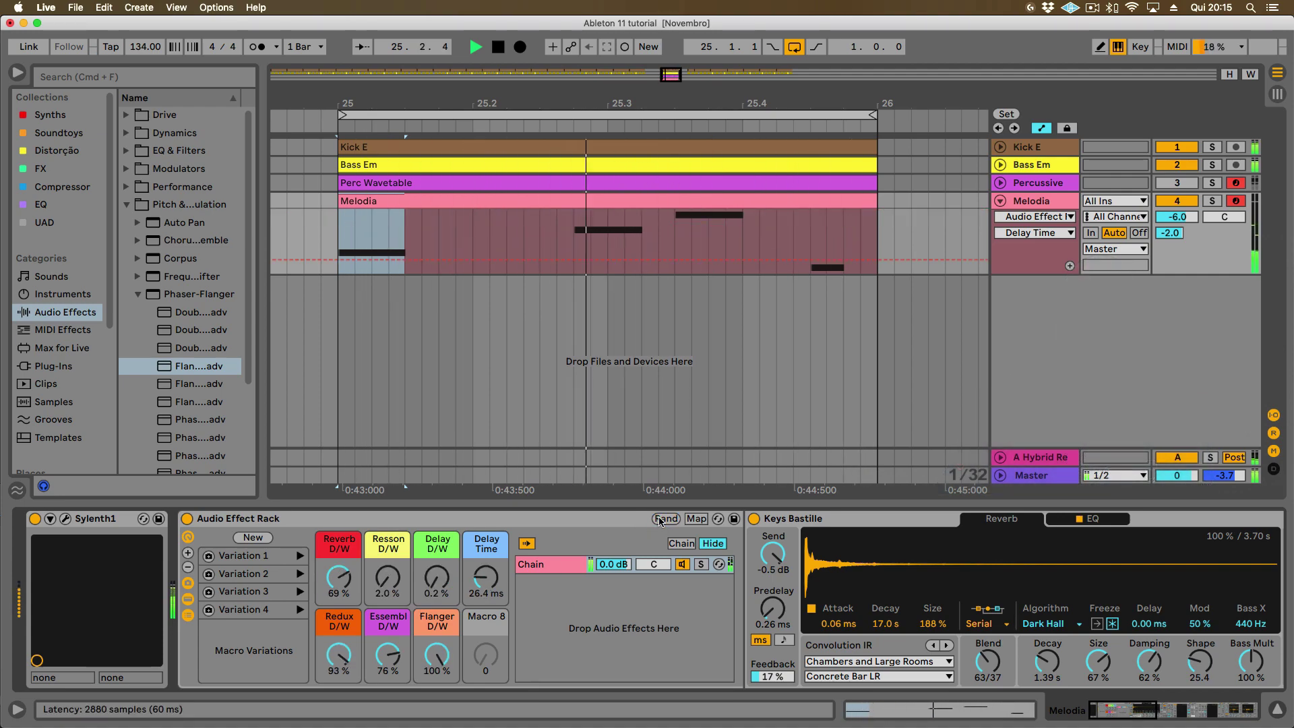
pyautogui.click(666, 519)
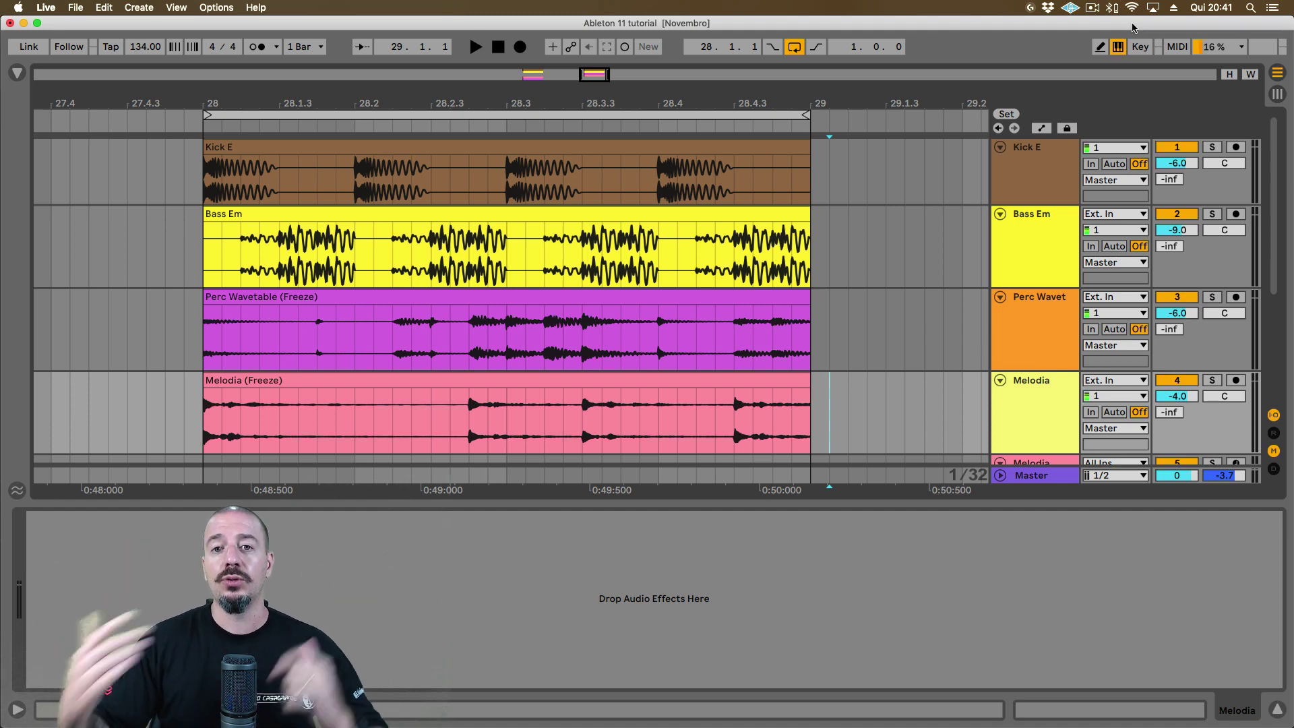
# Link the four tracks from Kick E through Melodia for simultaneous editing
pyautogui.click(1026, 157)
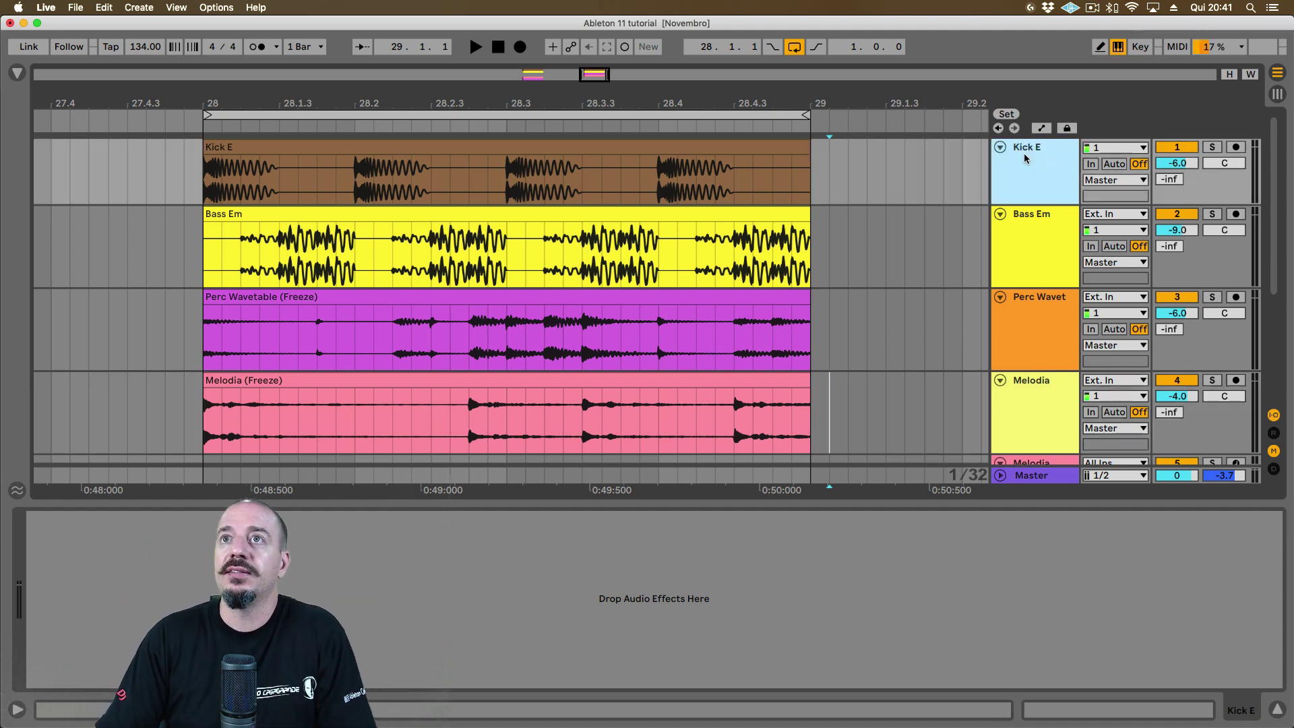
pyautogui.keyDown('shift'); pyautogui.click(1032, 401); pyautogui.keyUp('shift')
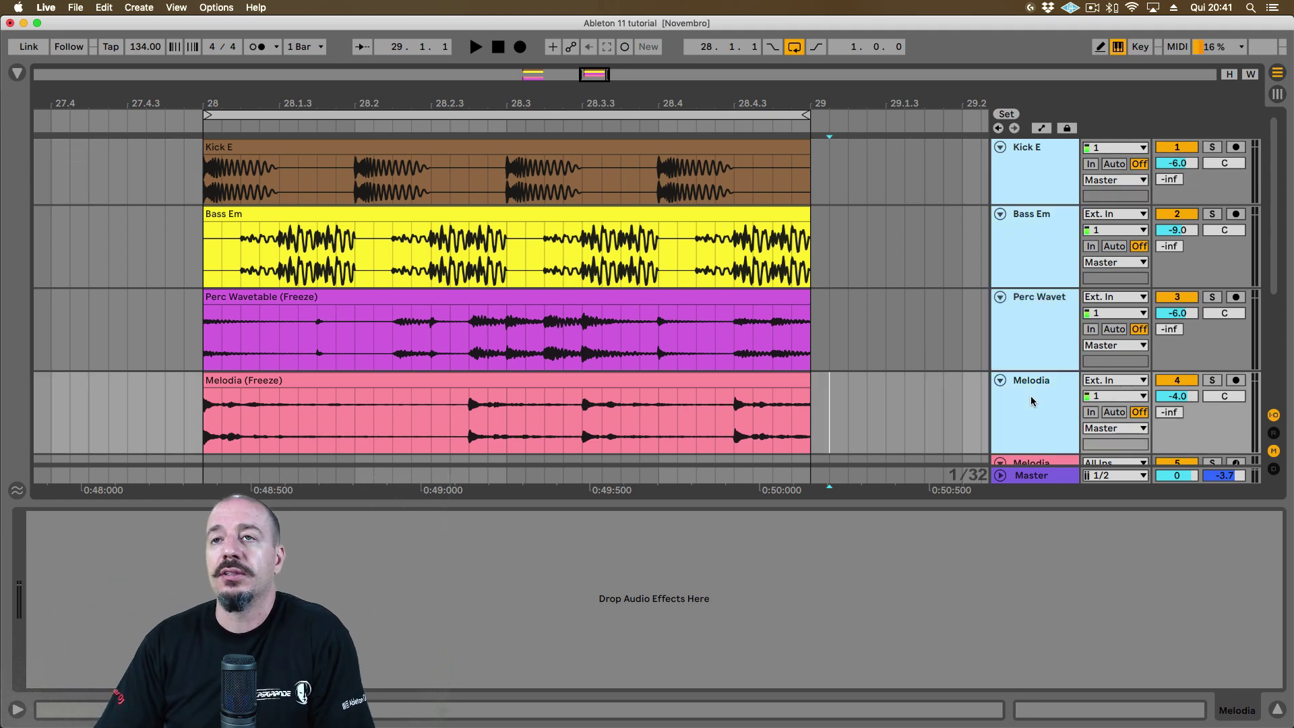
pyautogui.rightClick(1031, 401)
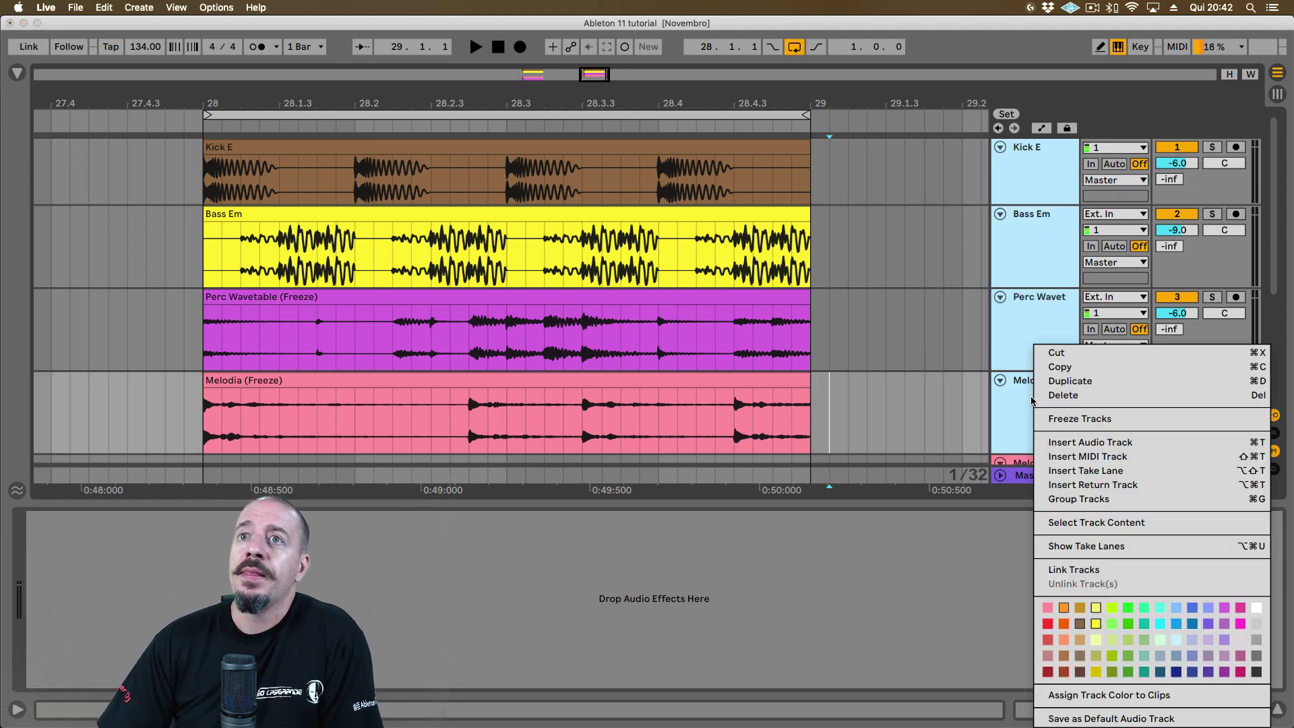
pyautogui.click(1082, 572)
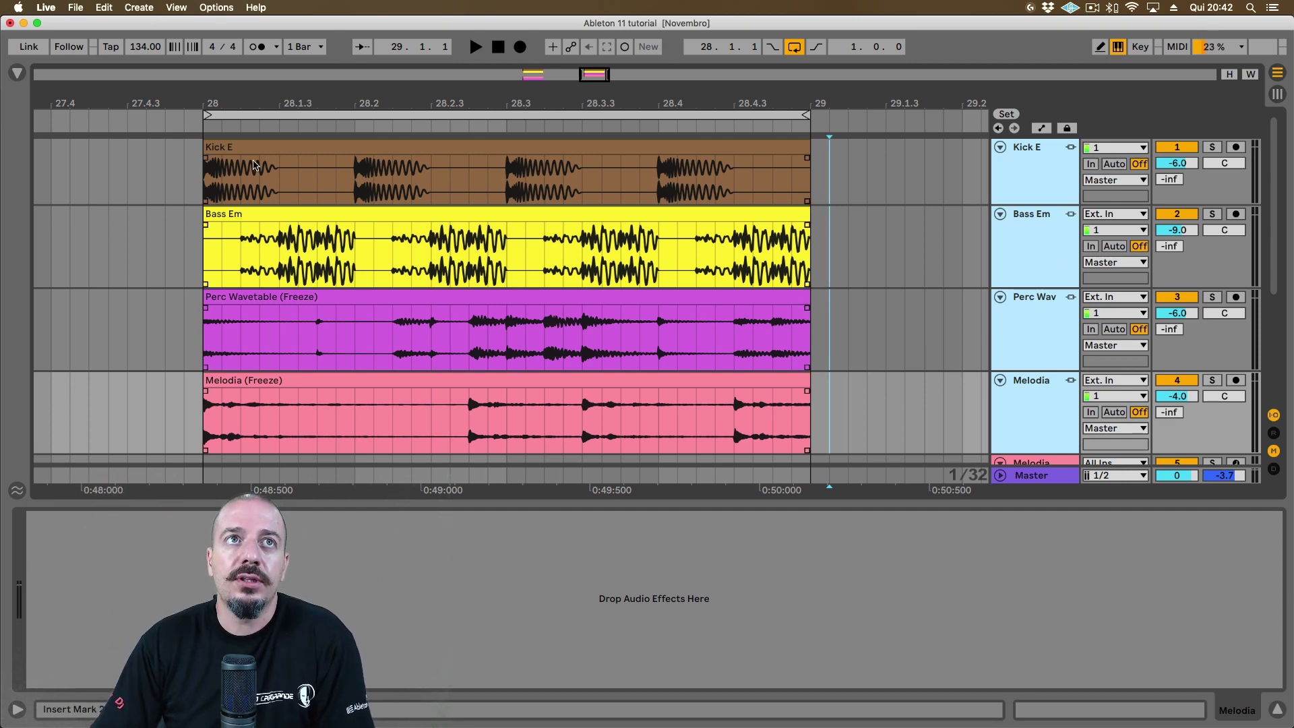
# Try a fade-in of almost one beat across the four linked clips during playback, and remove it
pyautogui.click(254, 166)
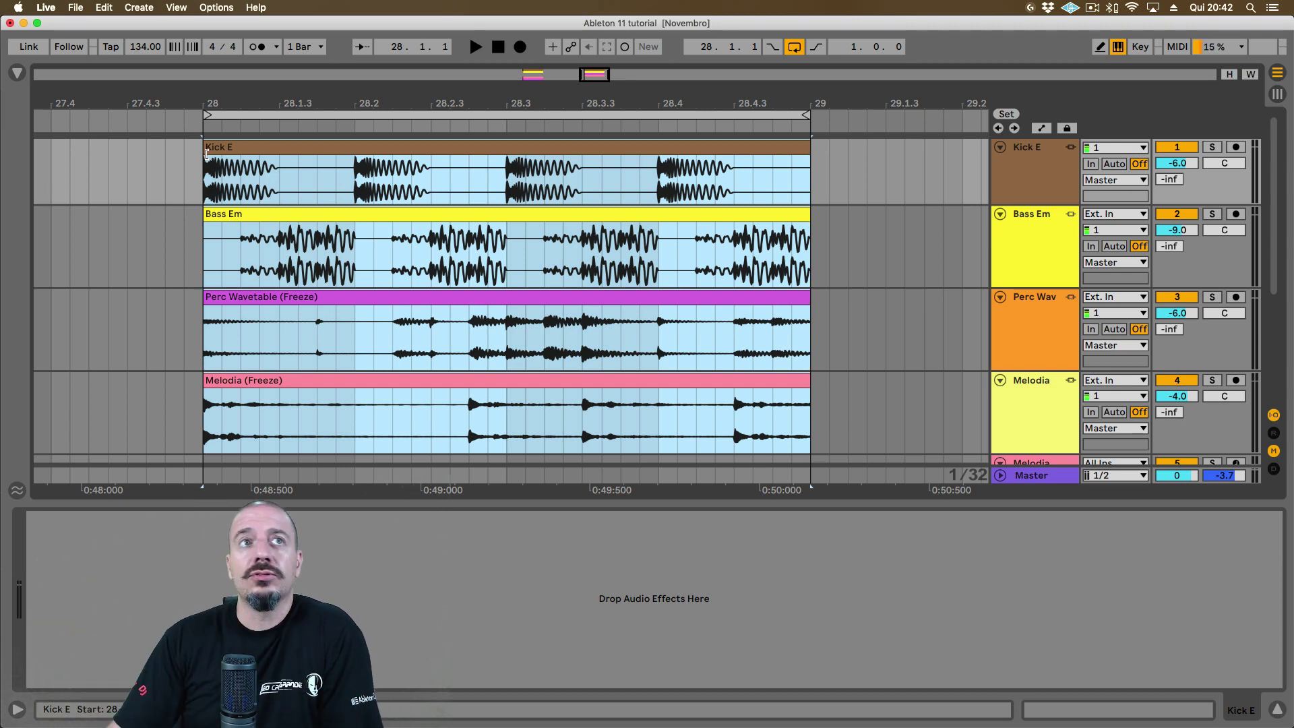
pyautogui.moveTo(205, 158); pyautogui.dragTo(344, 153)
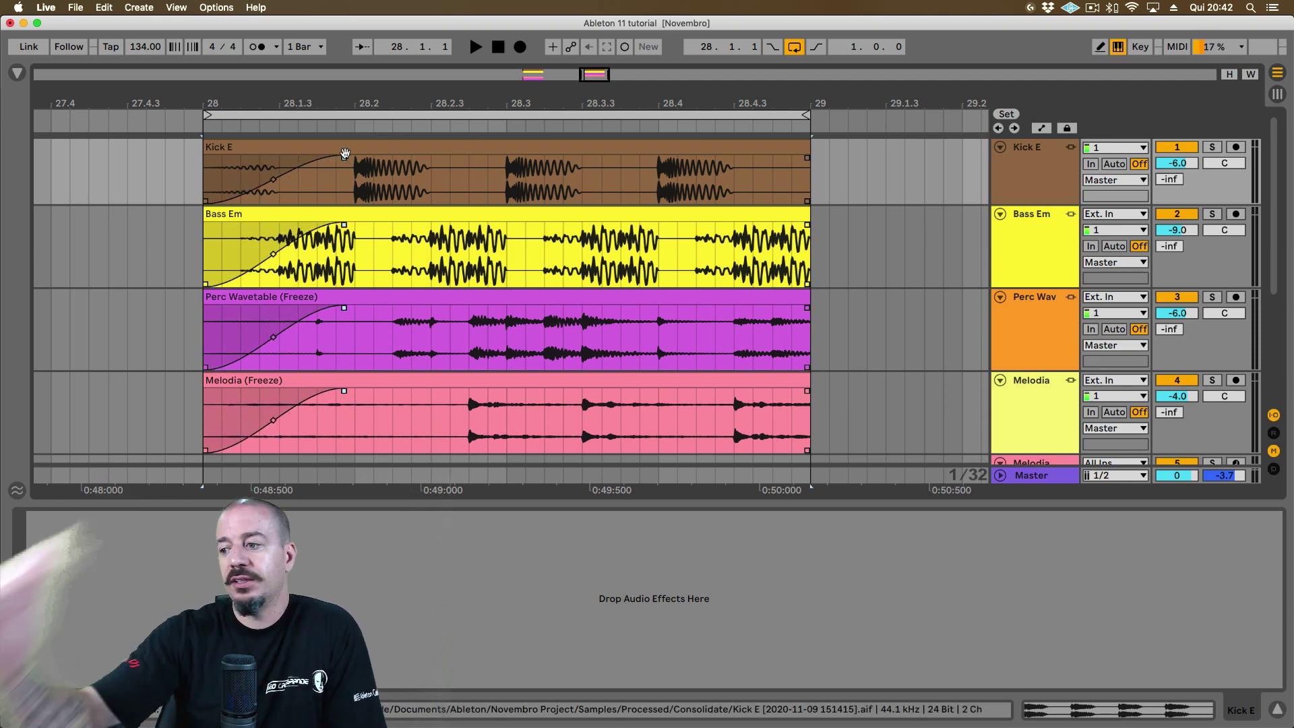
pyautogui.press('space')
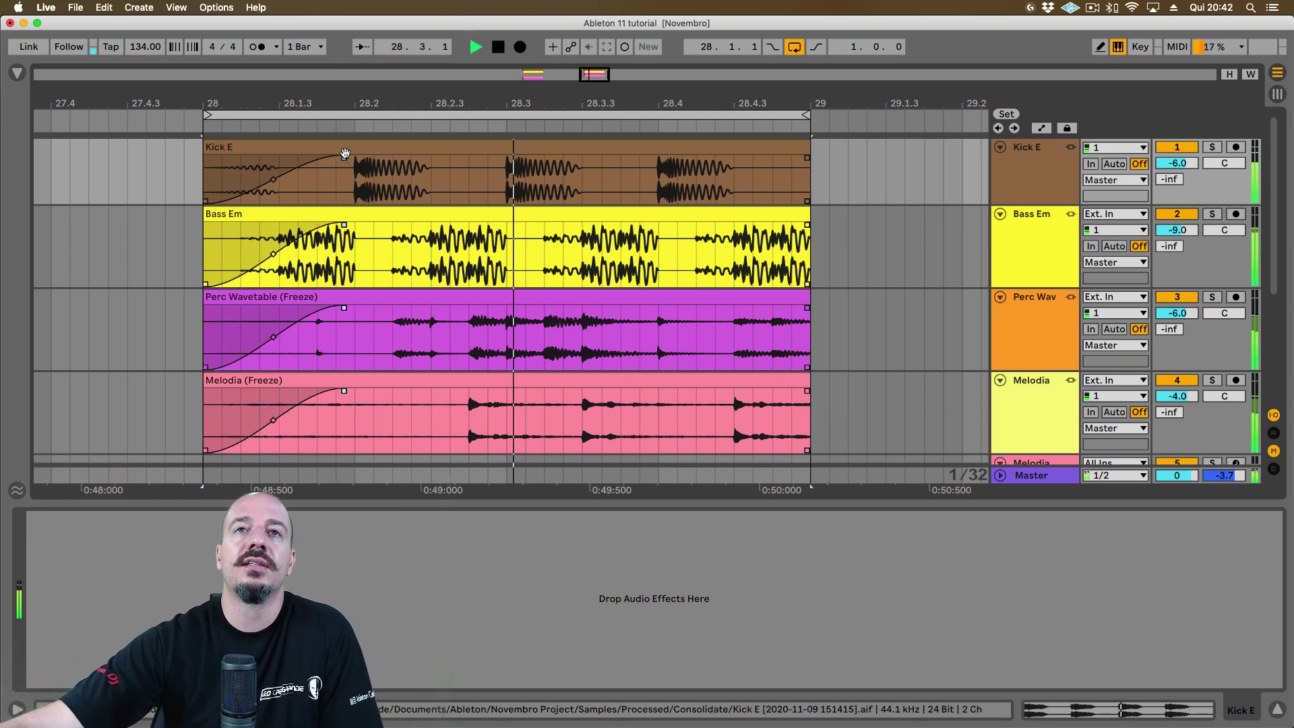
pyautogui.press('space')
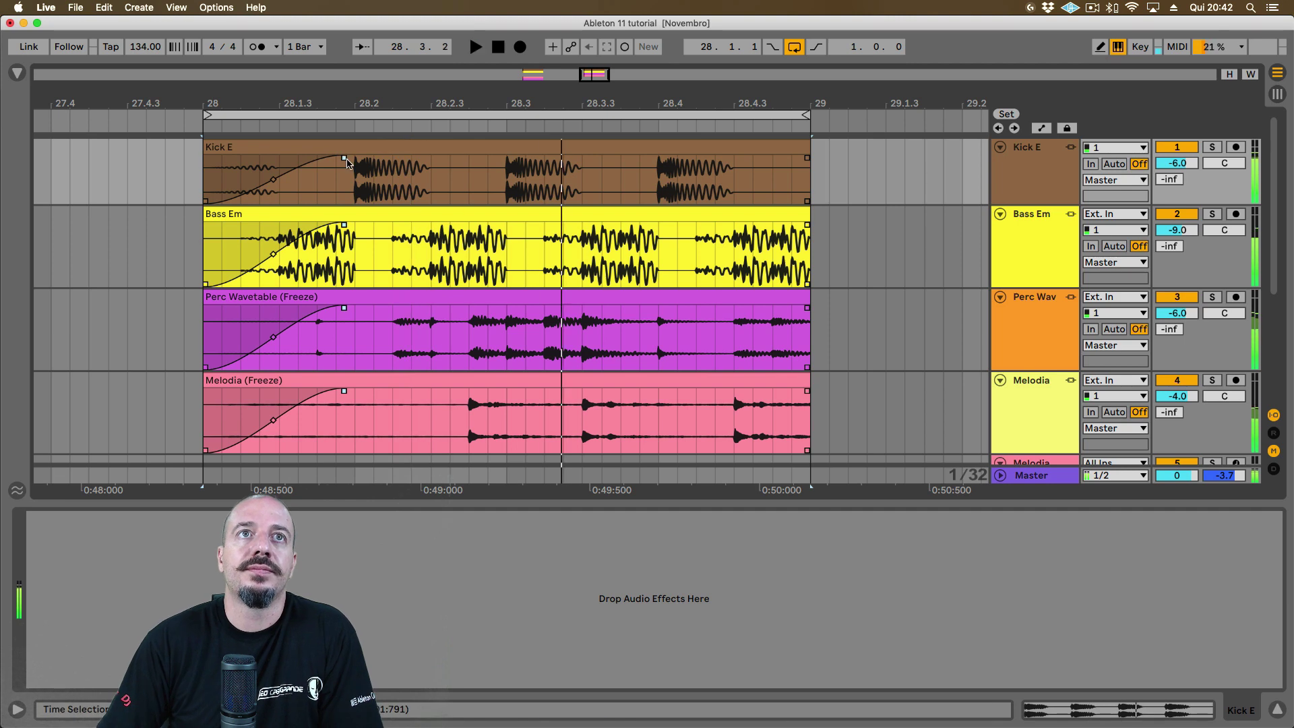
pyautogui.moveTo(345, 154); pyautogui.dragTo(238, 161)
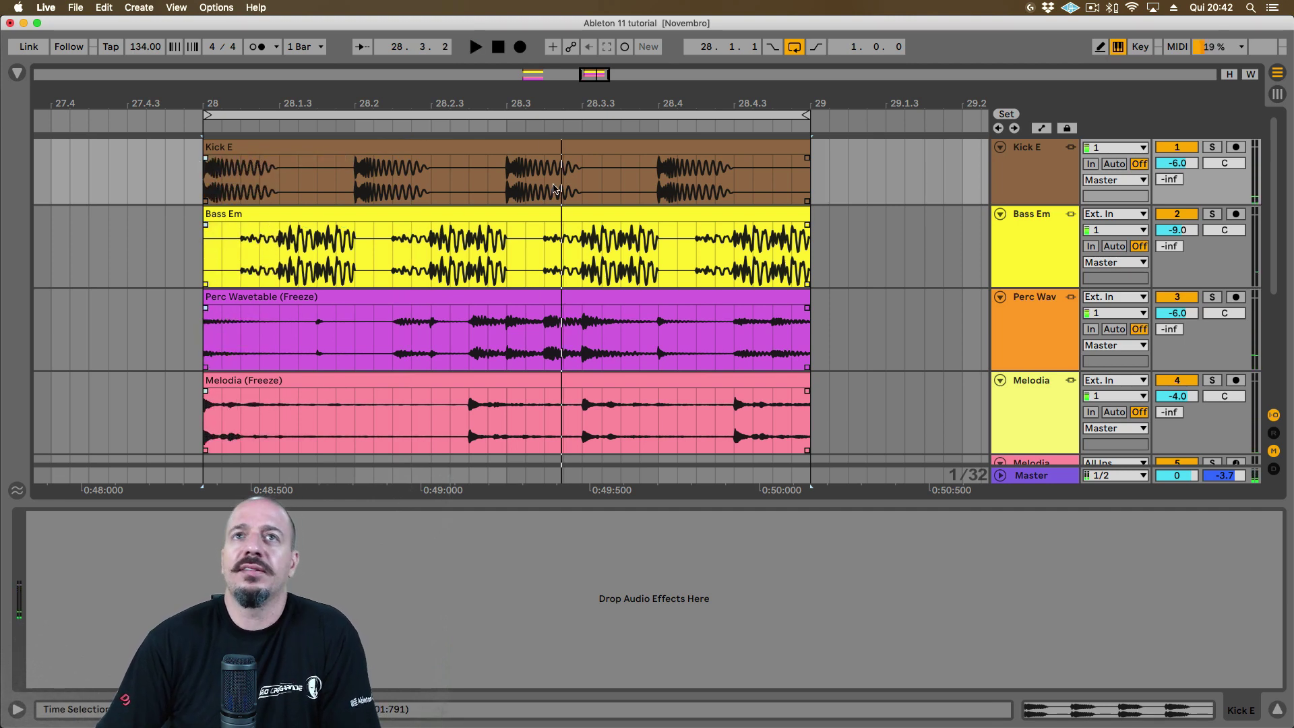
# Split off and reverse the section from 28.4.3 to 29 on the linked tracks, and play the loop from bar 28
pyautogui.click(733, 183)
pyautogui.moveTo(733, 184); pyautogui.dragTo(802, 176)
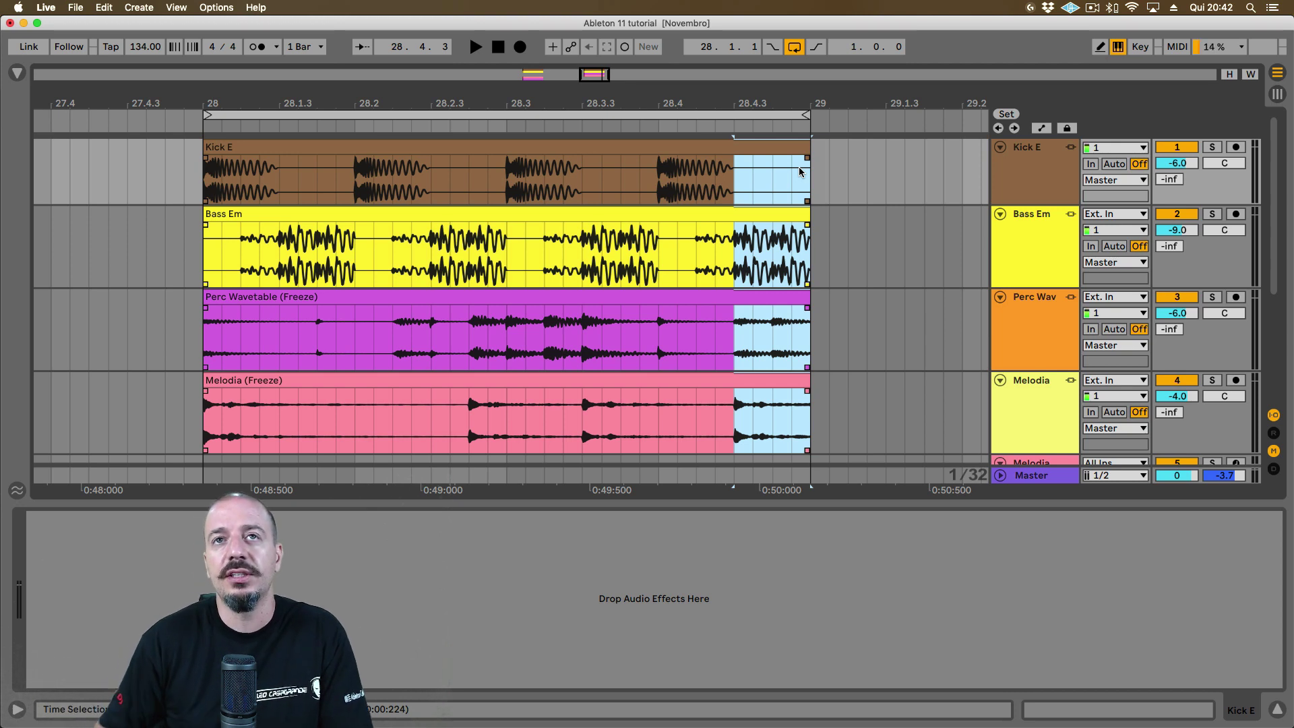
pyautogui.press('super+e')
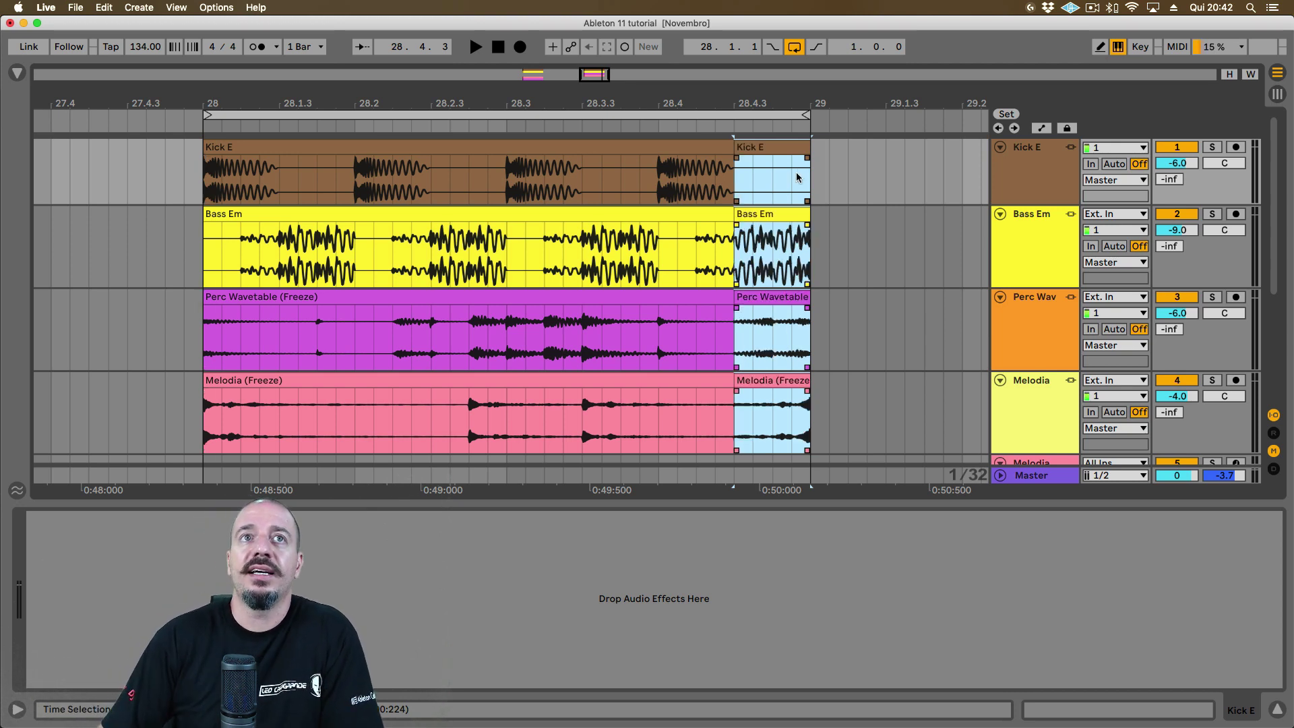
pyautogui.click(204, 263)
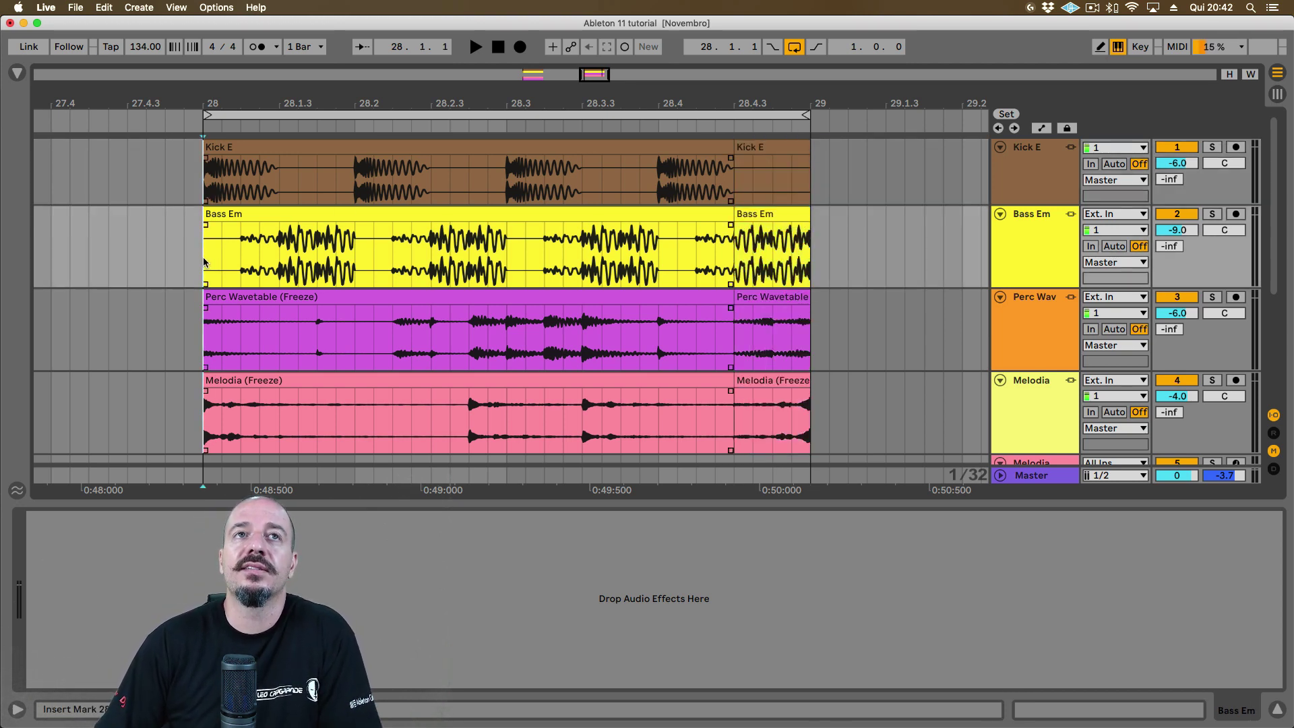
pyautogui.press('space')
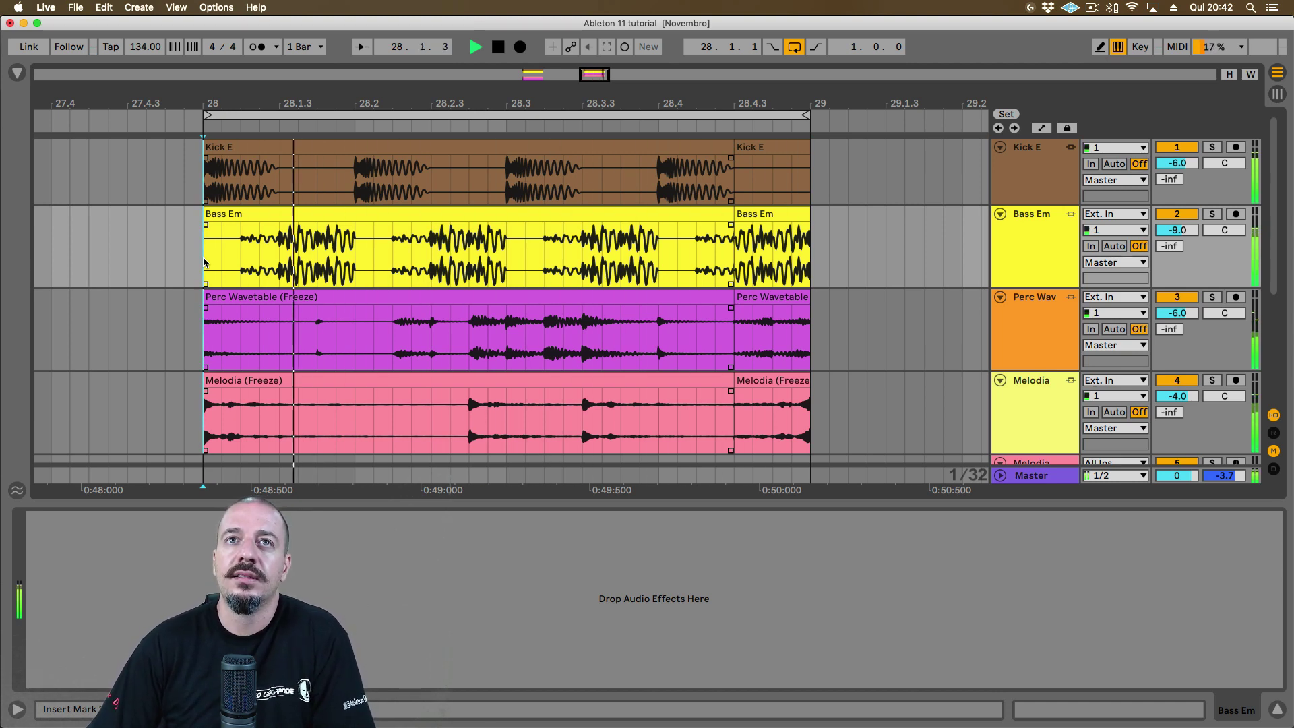
# Stop the loop playback
pyautogui.press('space')
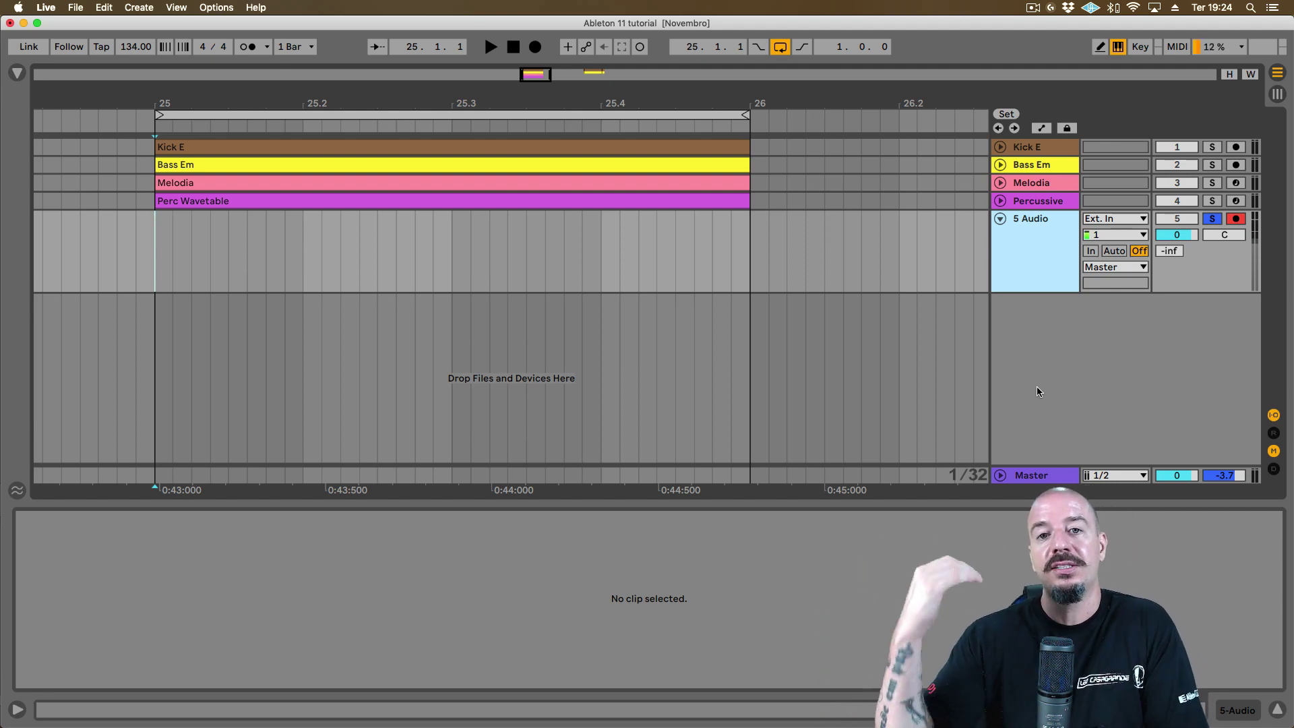
# Record looped vocal takes over bar 25 into take lanes on the 5 Audio track
pyautogui.rightClick(1032, 223)
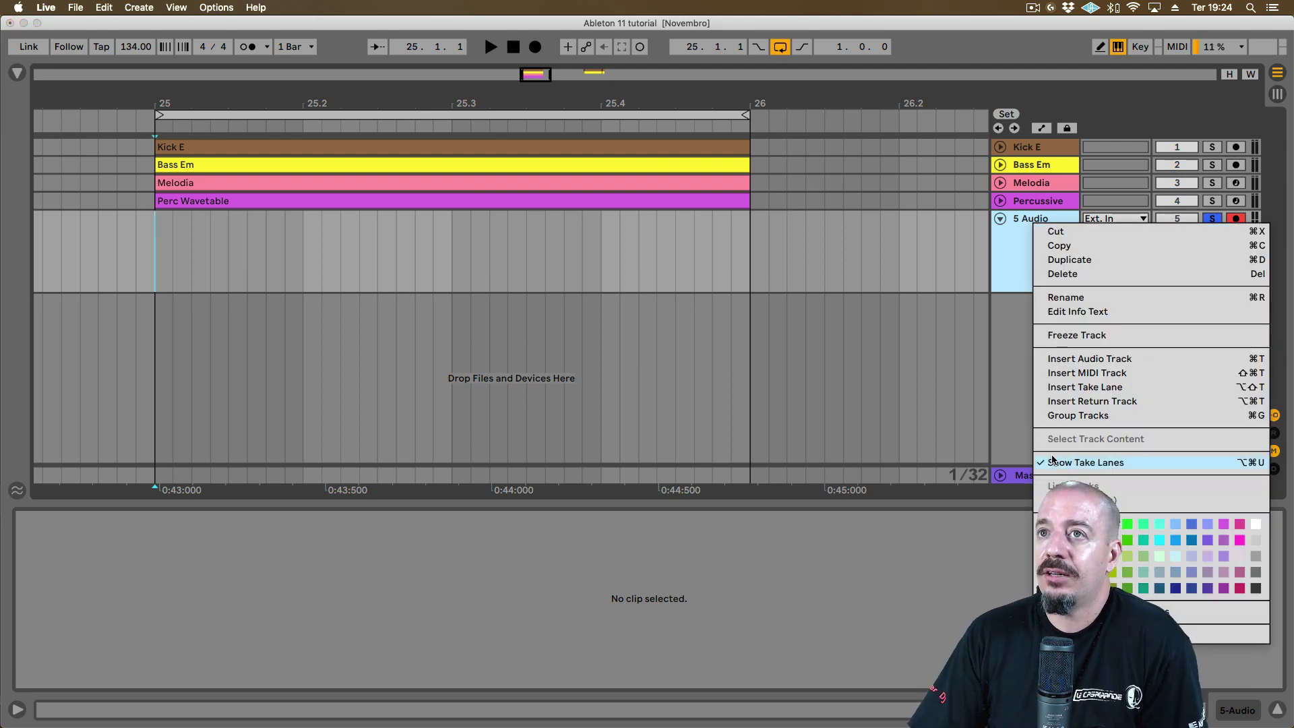
pyautogui.click(211, 239)
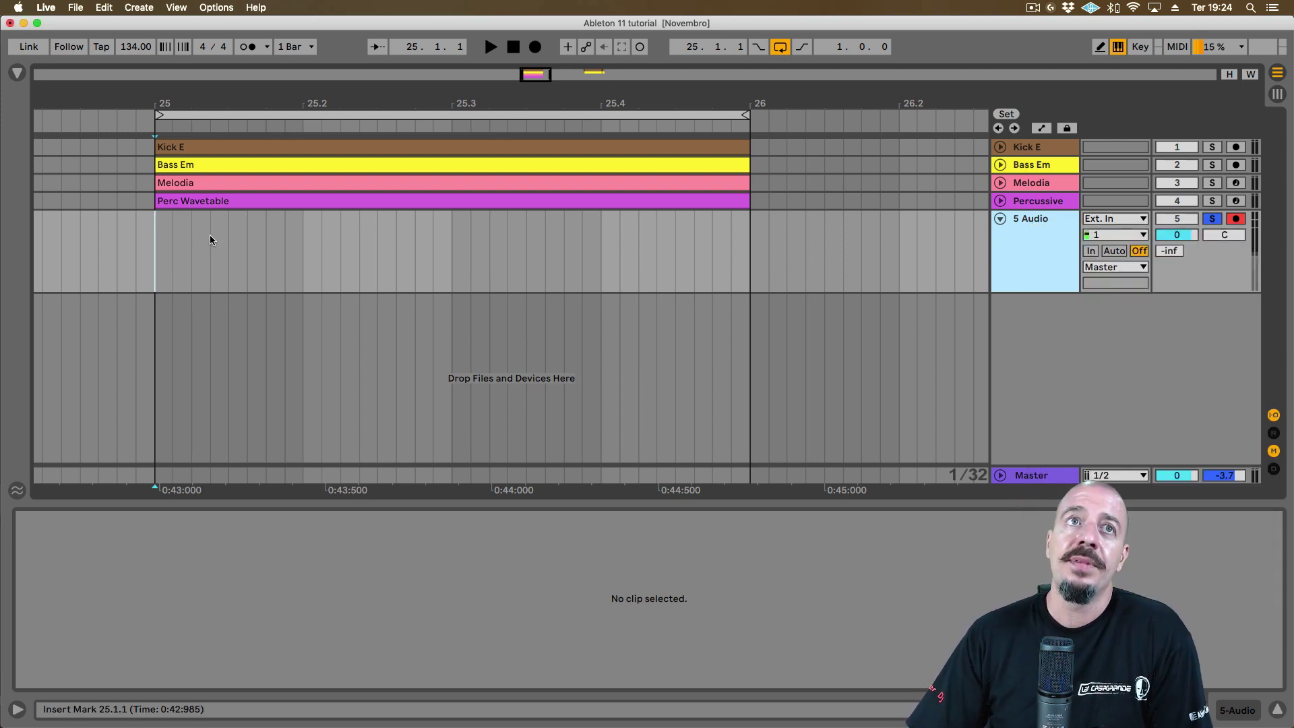
pyautogui.click(156, 236)
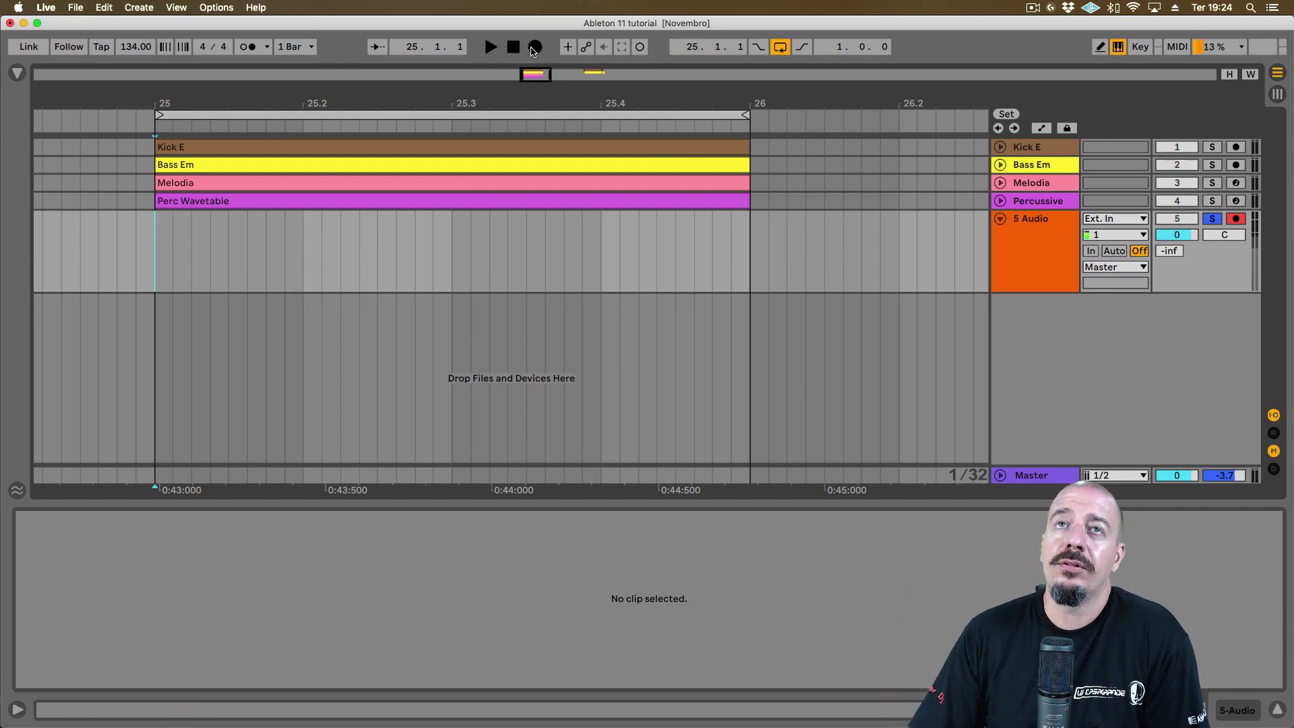
pyautogui.click(536, 51)
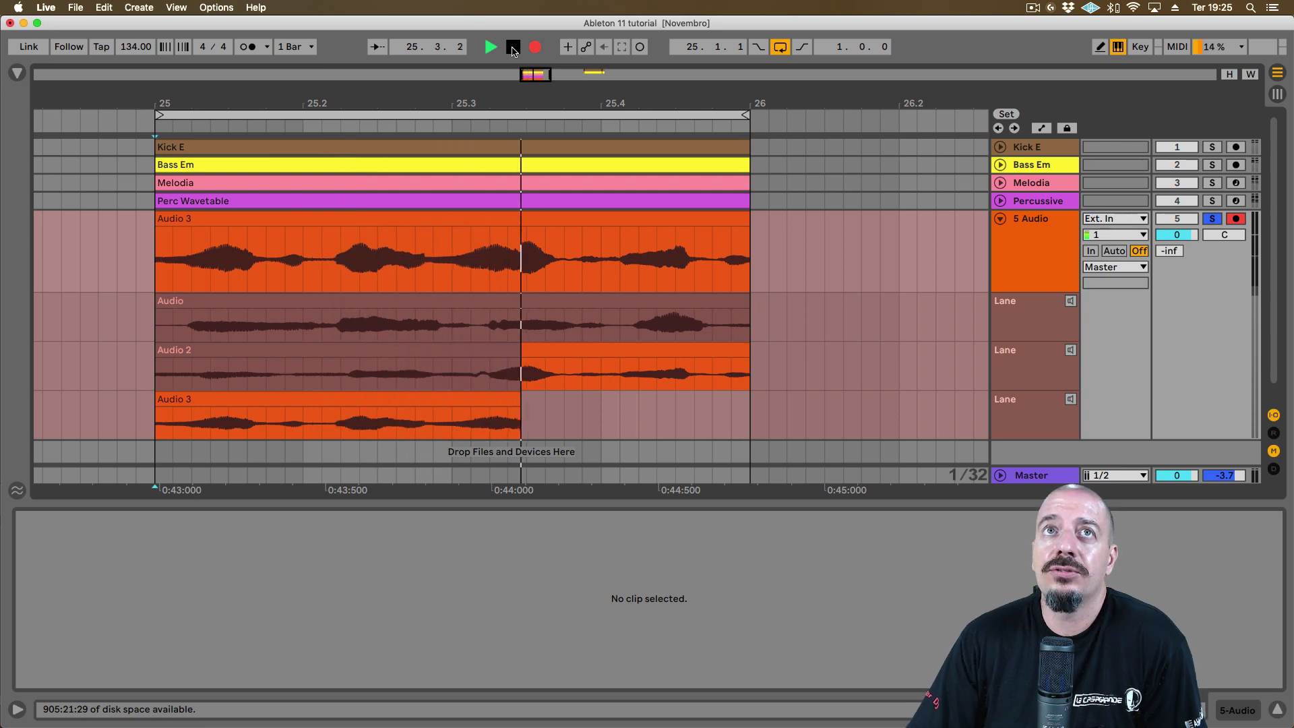
pyautogui.click(513, 47)
# Delete the incomplete fourth take lane of the 5 Audio track
pyautogui.scroll(-3, 402, 365)
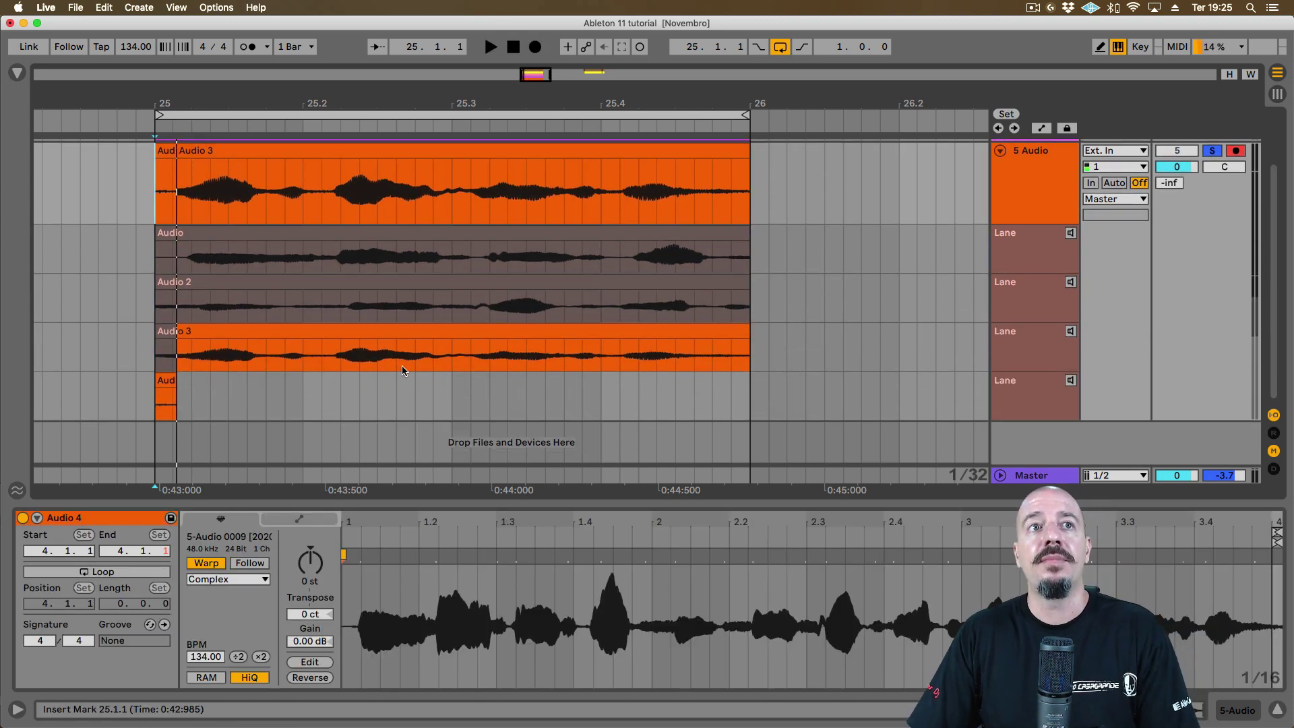
pyautogui.click(1017, 381)
pyautogui.press('Delete')
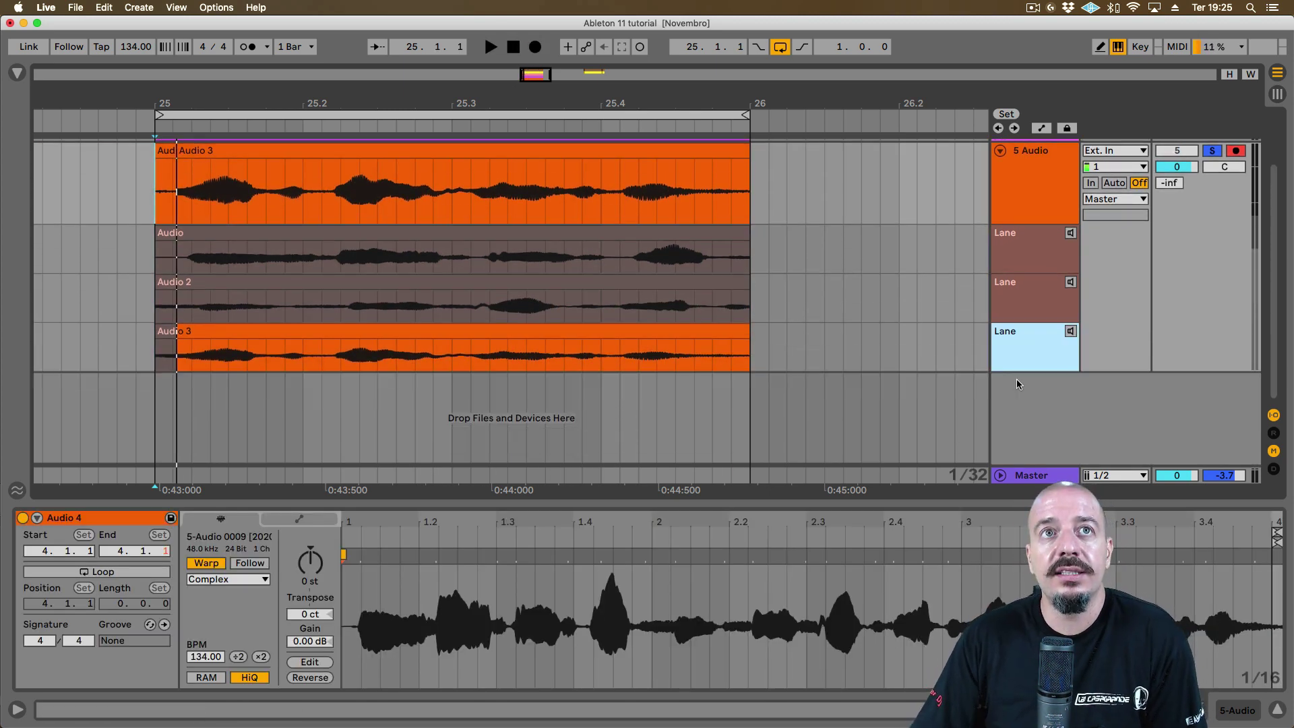
# Audition the three take lanes of the 5 Audio track one after another during playback
pyautogui.scroll(1, 578, 364)
pyautogui.click(1037, 261)
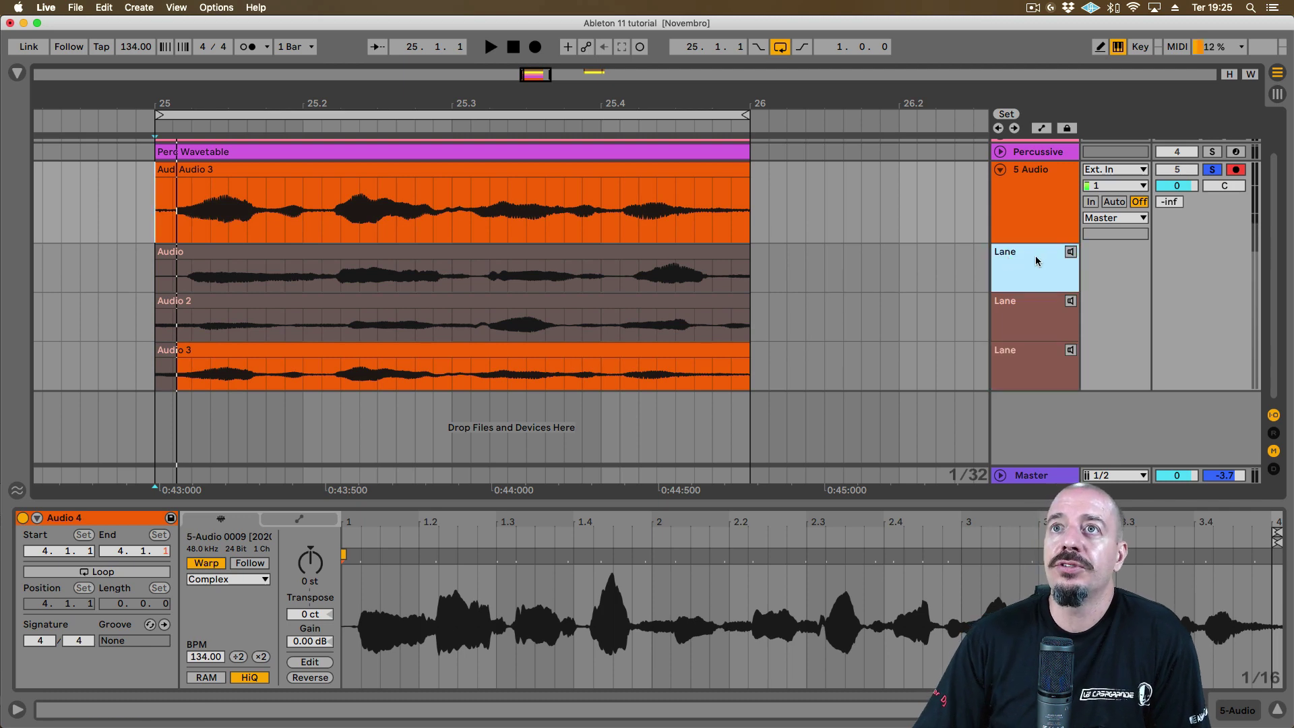
pyautogui.click(1071, 252)
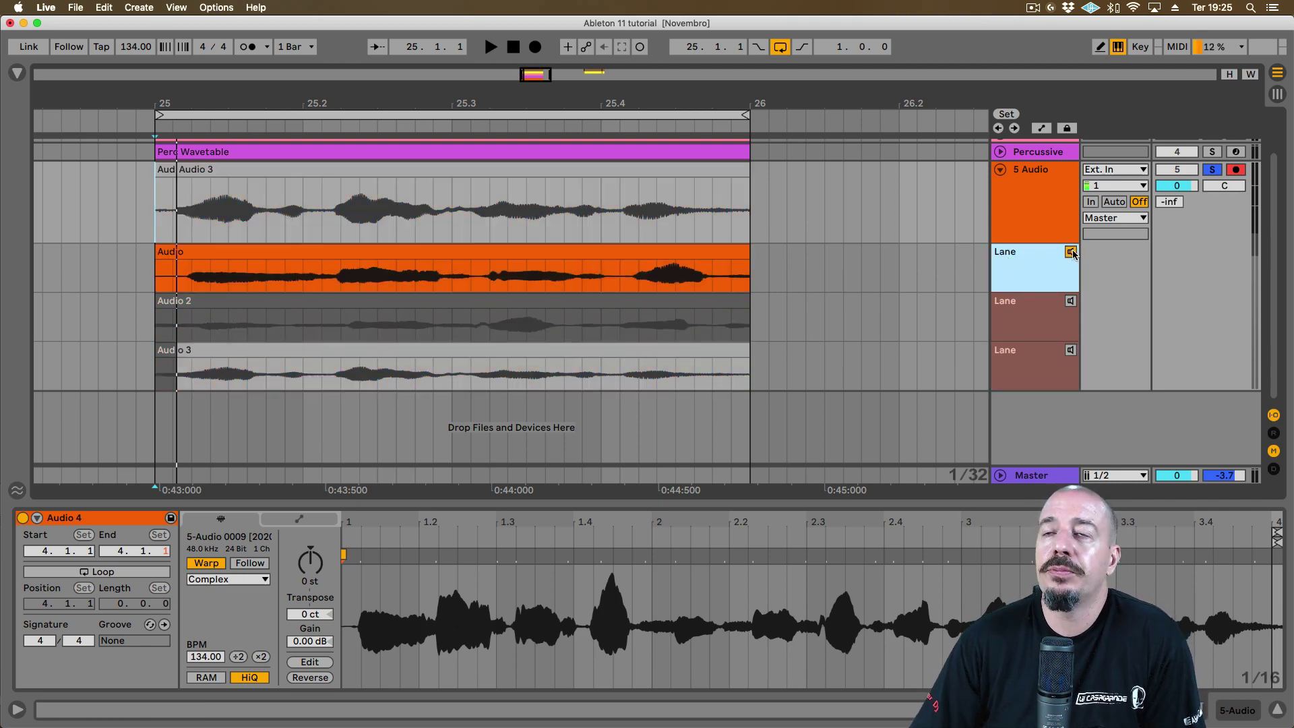
pyautogui.press('space')
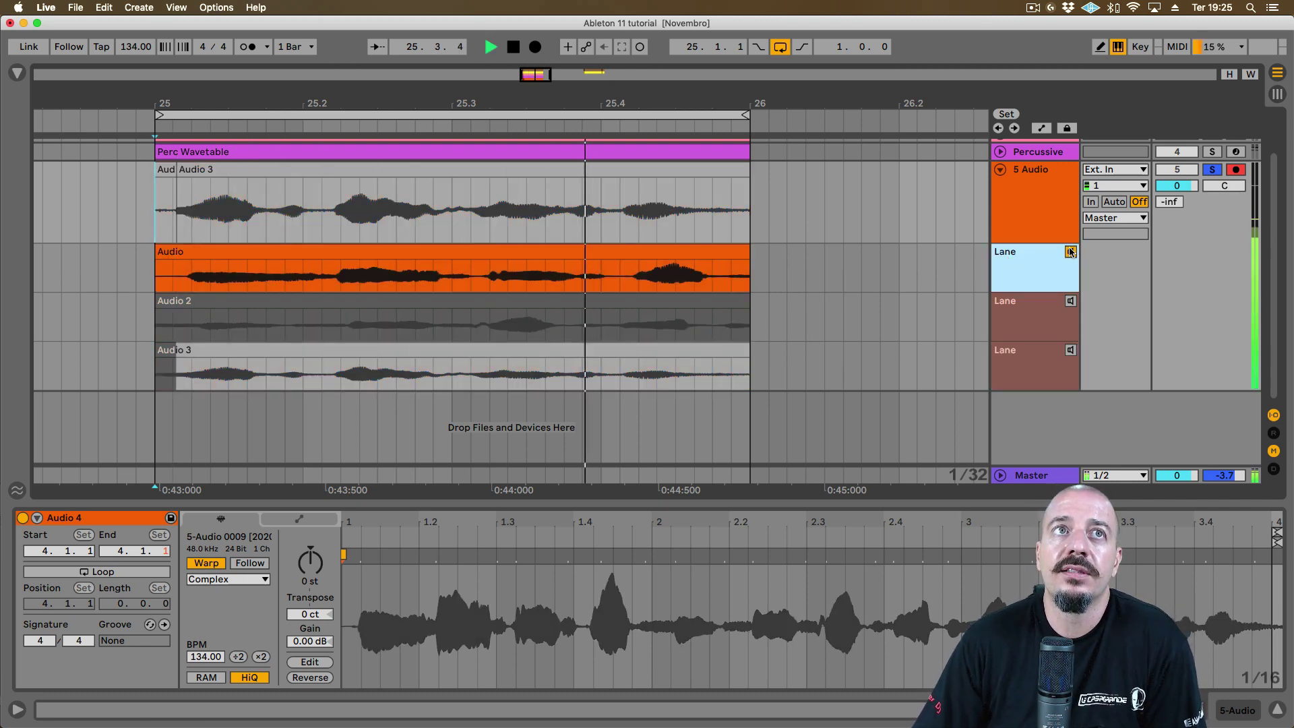
pyautogui.click(1071, 301)
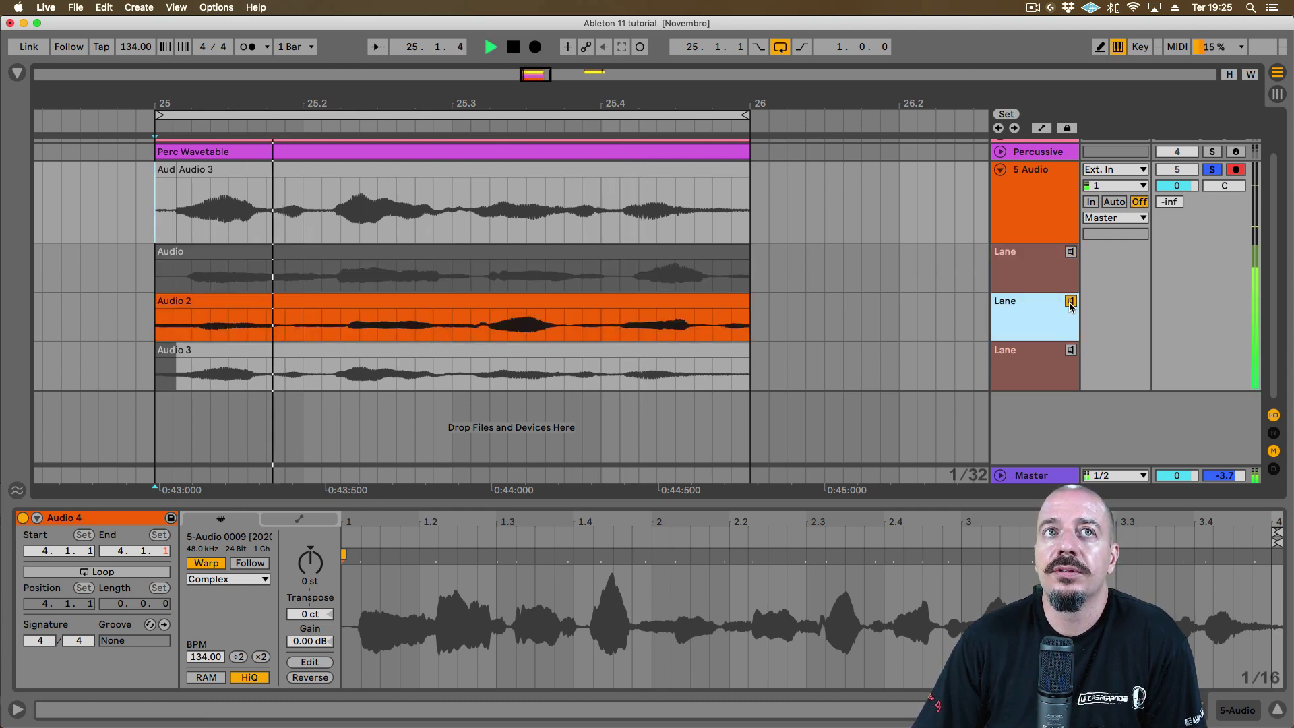
pyautogui.press('space')
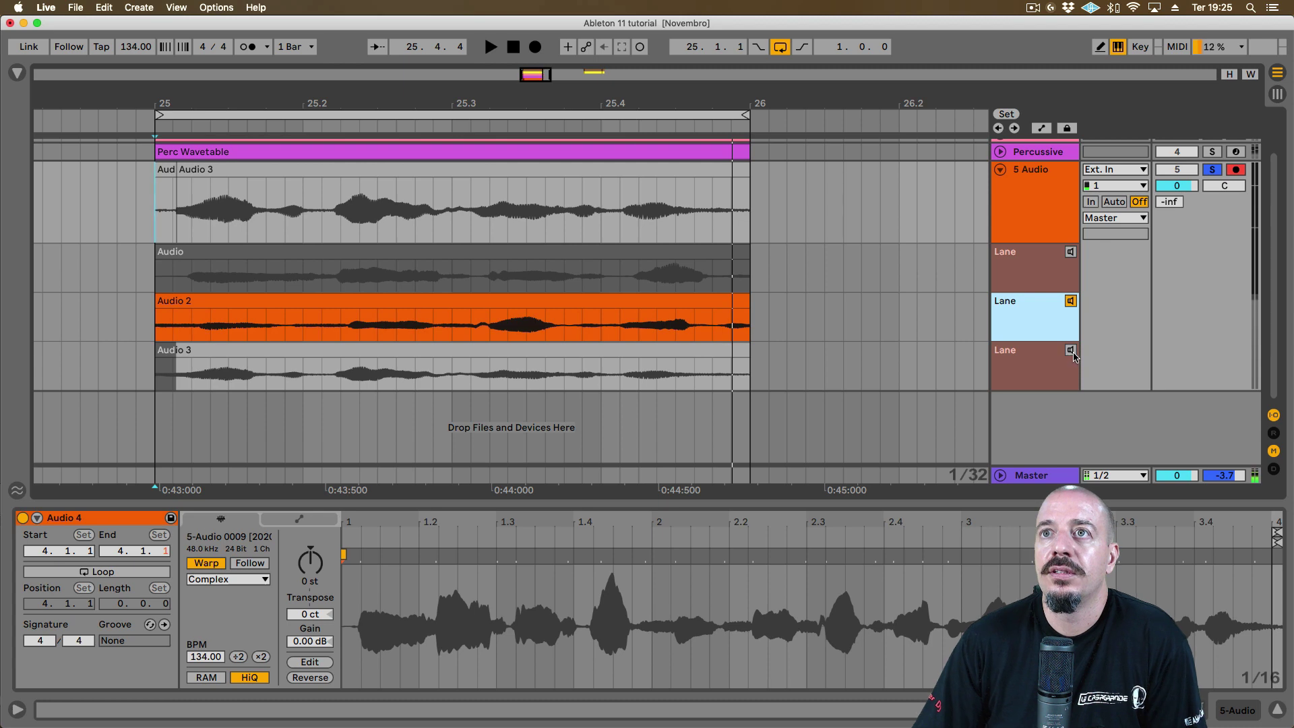
pyautogui.click(1071, 349)
pyautogui.press('space')
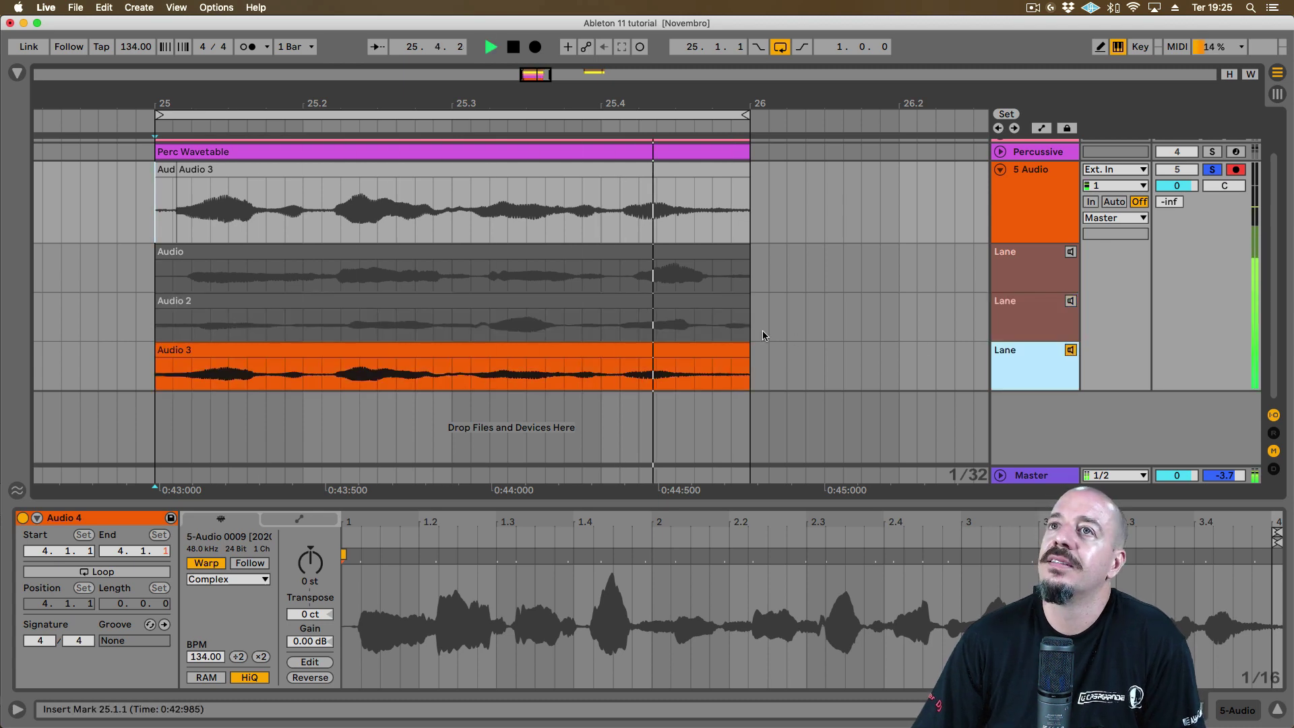
pyautogui.press('space')
# Use the first take from 25.1.1 to 25.2.2 in the main 5 Audio lane
pyautogui.click(283, 302)
pyautogui.scroll(1, 280, 312)
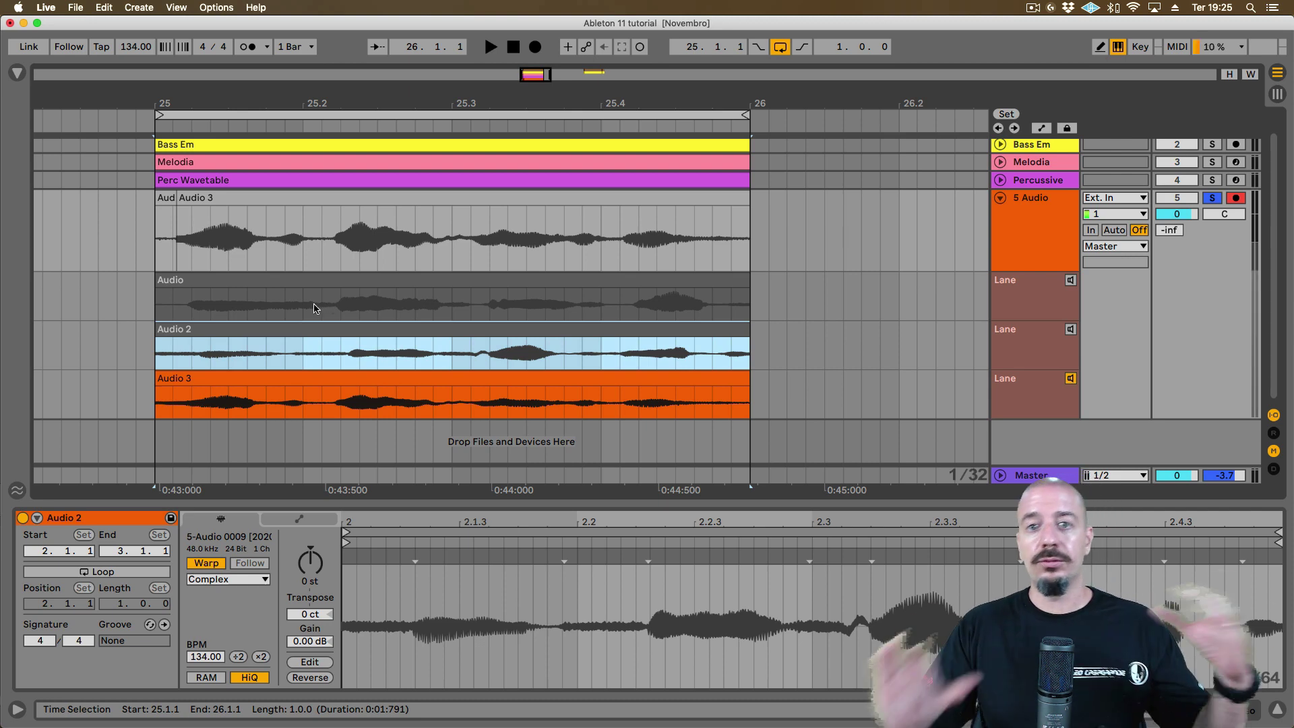
pyautogui.moveTo(337, 297); pyautogui.dragTo(153, 276)
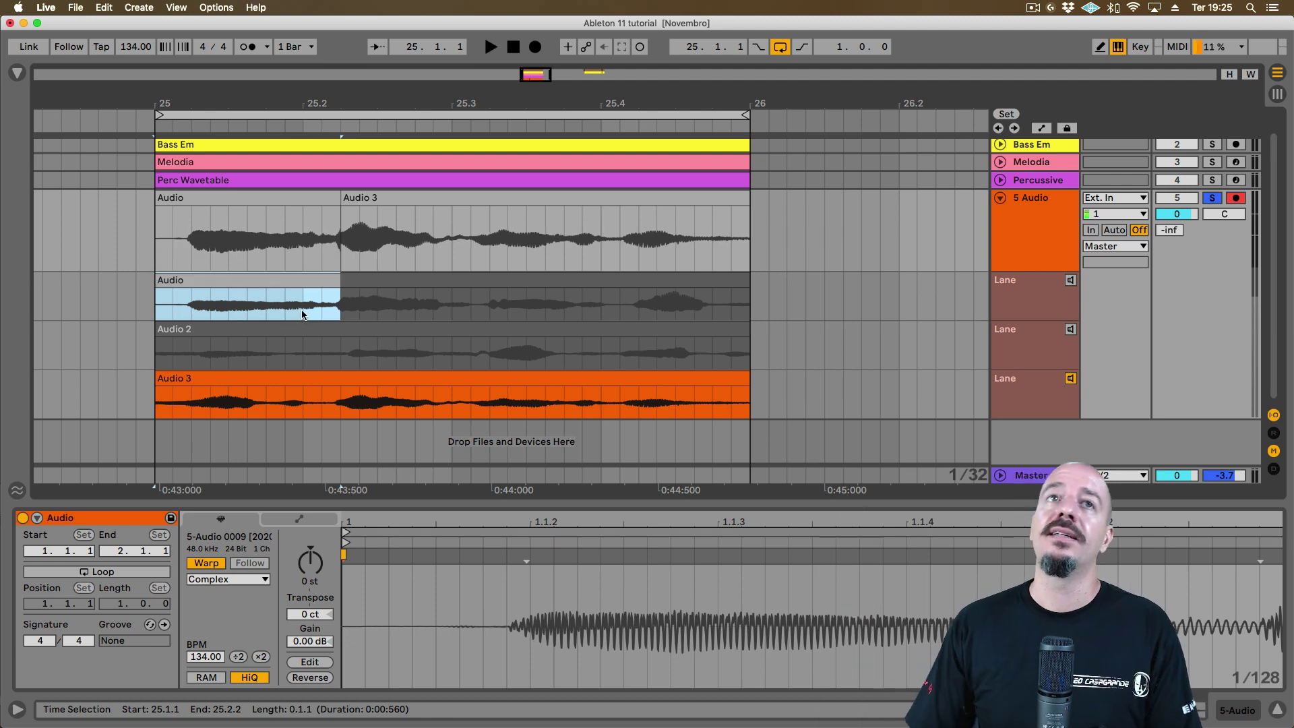
# Use the third take from 25.2.2 to just past 25.3.1 for the second section of the comp
pyautogui.moveTo(344, 352); pyautogui.dragTo(472, 347)
pyautogui.click(487, 402)
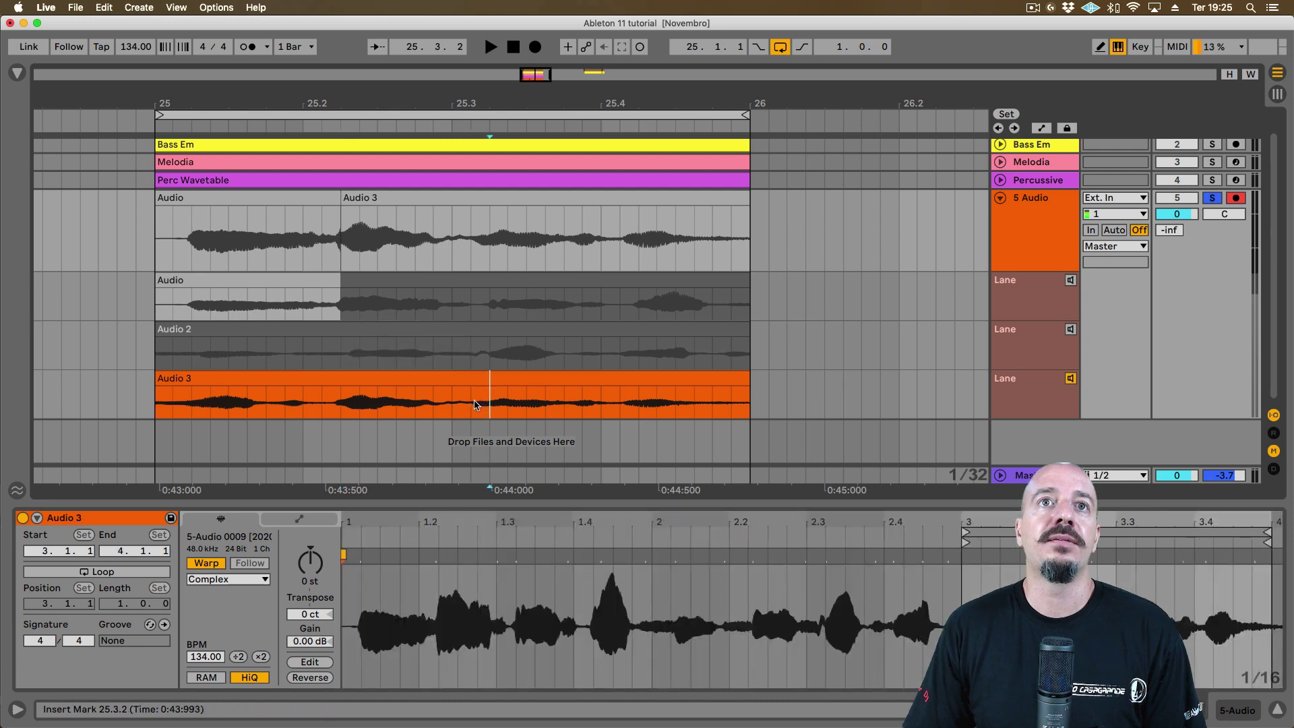
pyautogui.moveTo(480, 379)
pyautogui.mouseDown()
pyautogui.moveTo(393, 373)
pyautogui.moveTo(491, 398)
pyautogui.moveTo(342, 378)
pyautogui.mouseUp()
pyautogui.click(480, 396)
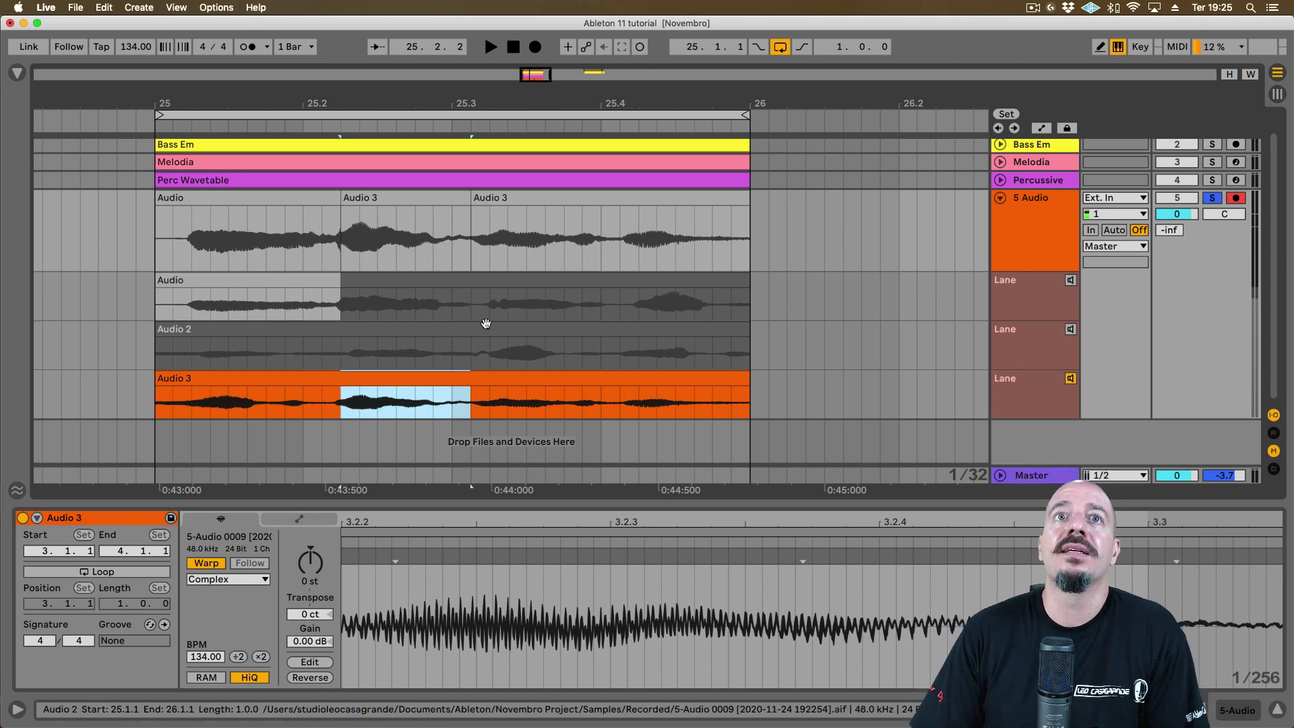
# Complete the comp with the first take from just past 25.3.1 to 25.4.1 and the second take up to 26.1.1
pyautogui.click(472, 305)
pyautogui.moveTo(471, 305); pyautogui.dragTo(606, 290)
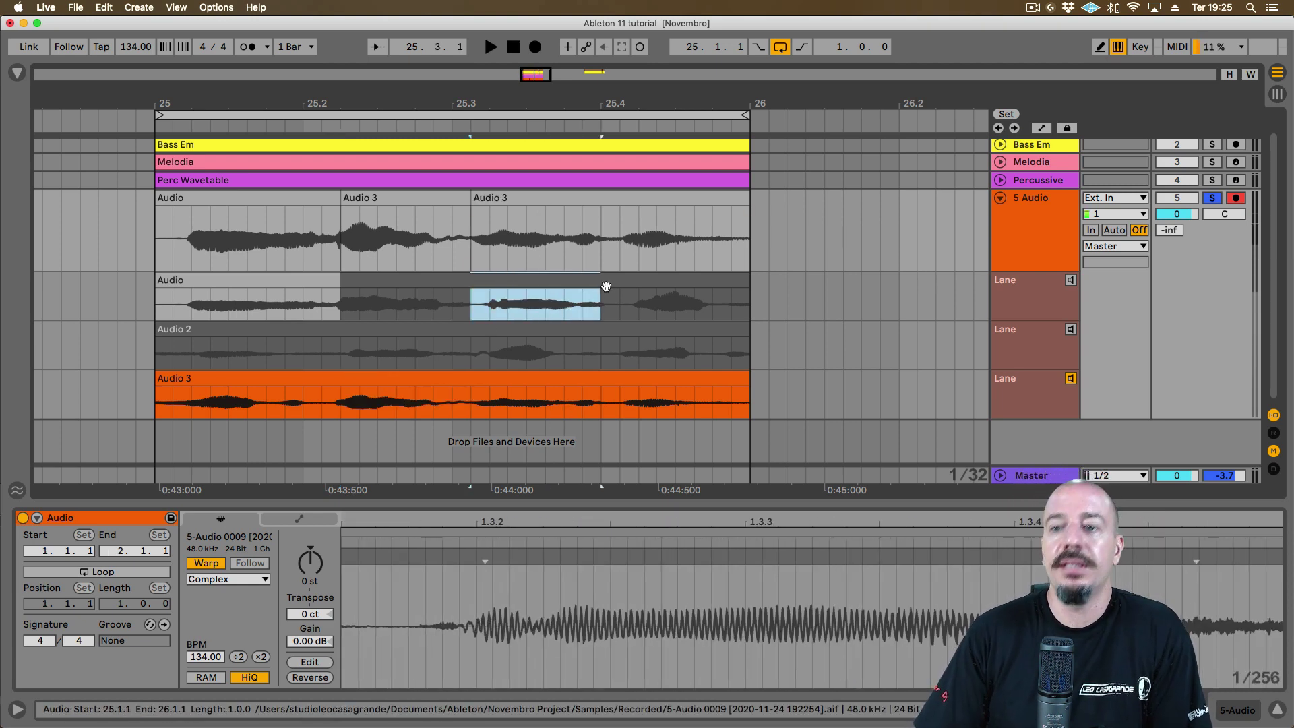
pyautogui.press('Return')
pyautogui.moveTo(602, 347); pyautogui.dragTo(741, 339)
pyautogui.press('Return')
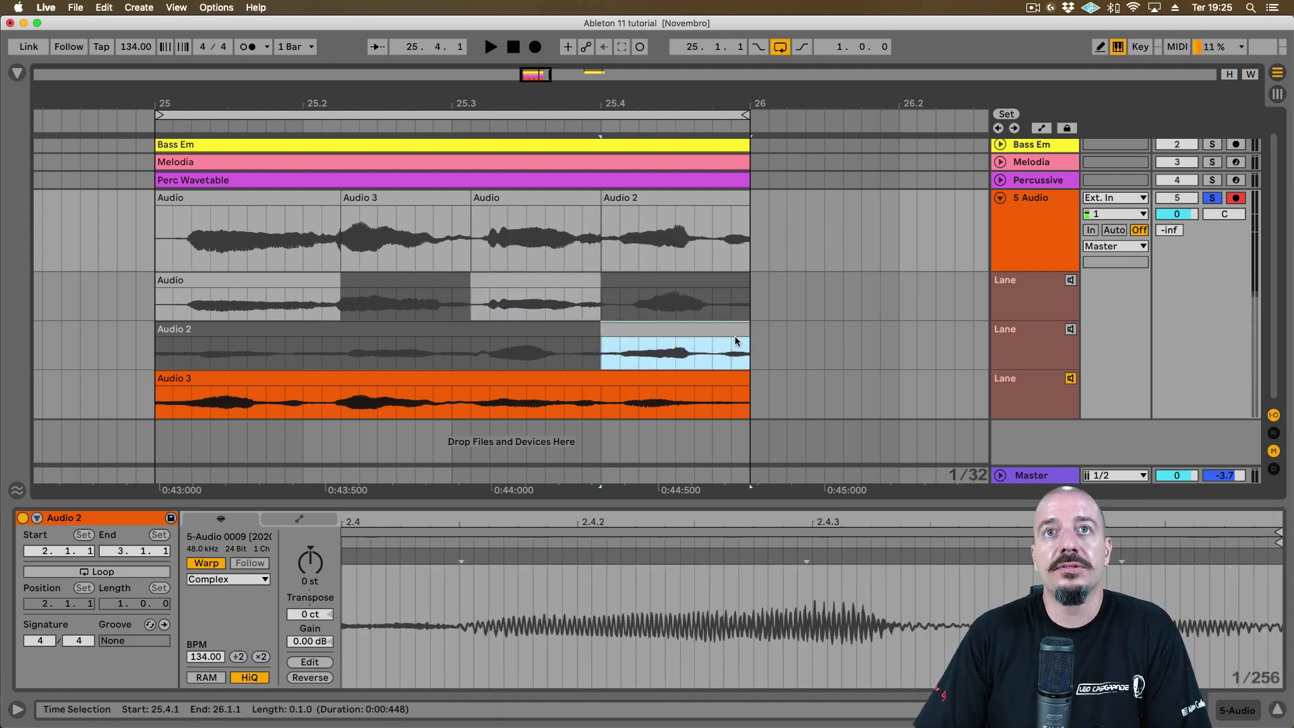
# Turn off auditioning of the third take lane and play the comped 5 Audio track
pyautogui.click(1070, 380)
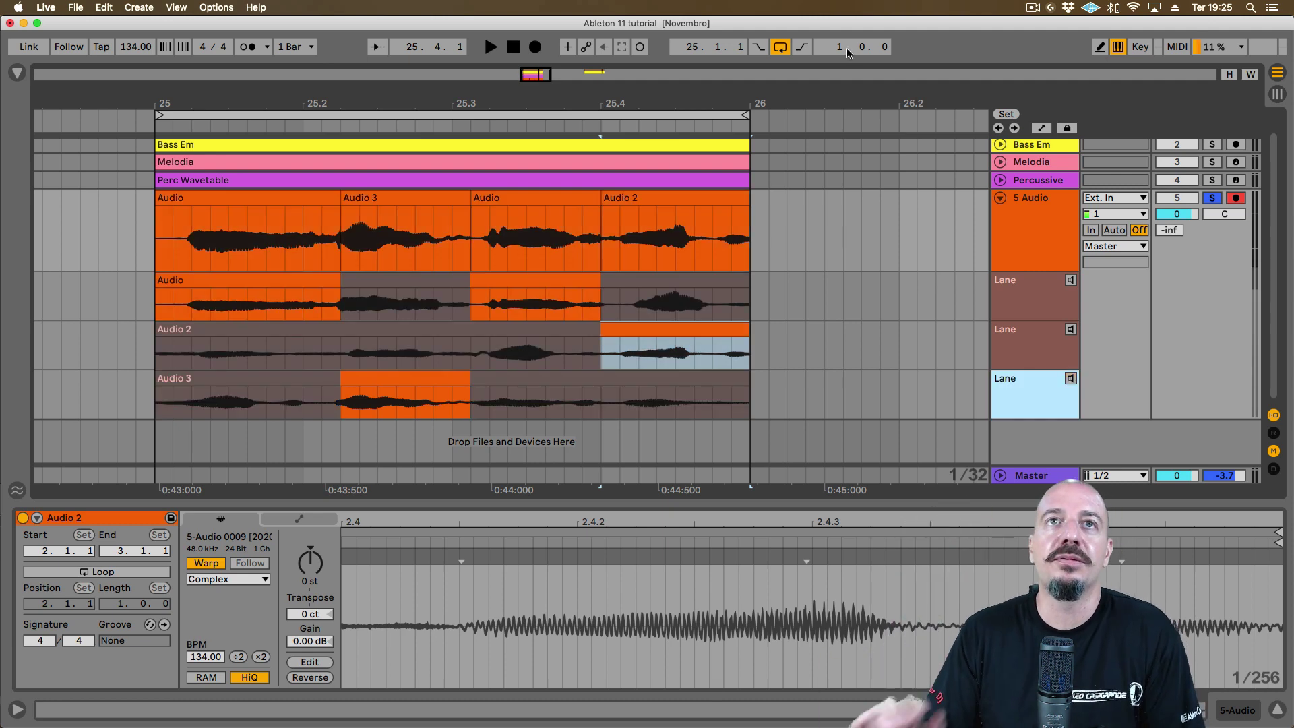
pyautogui.press('space')
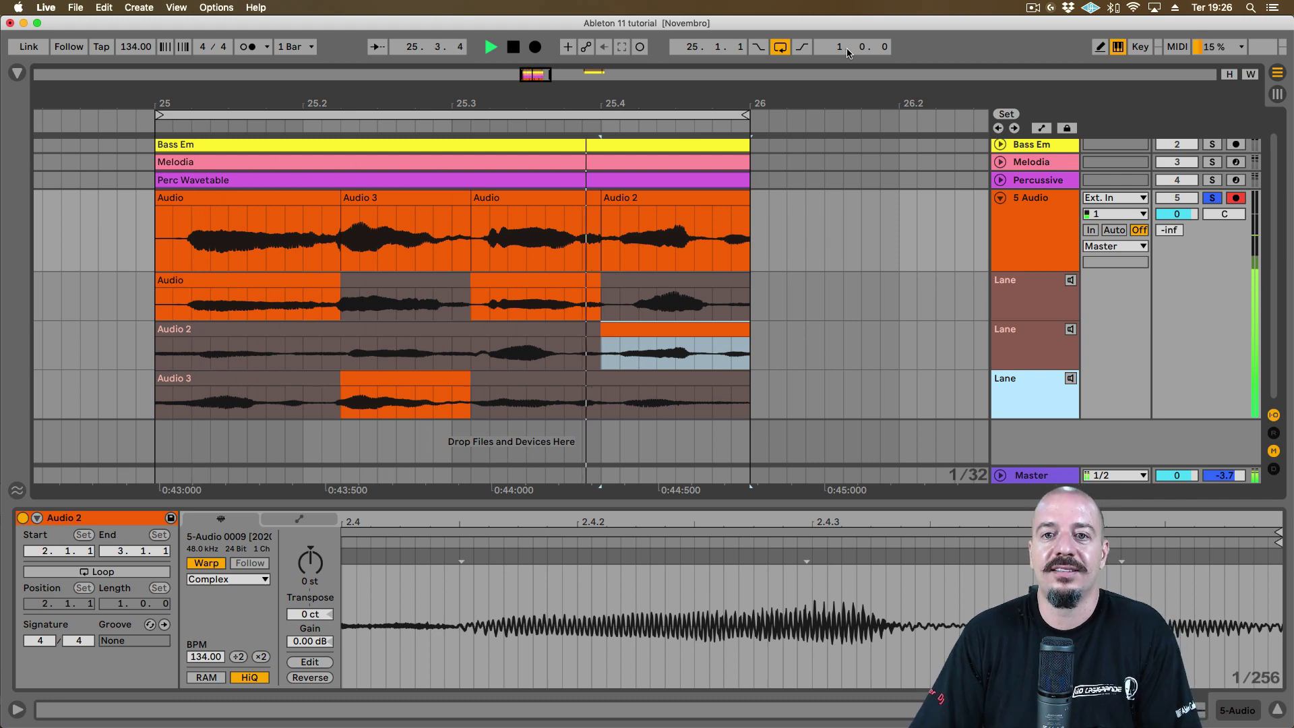
pyautogui.press('space')
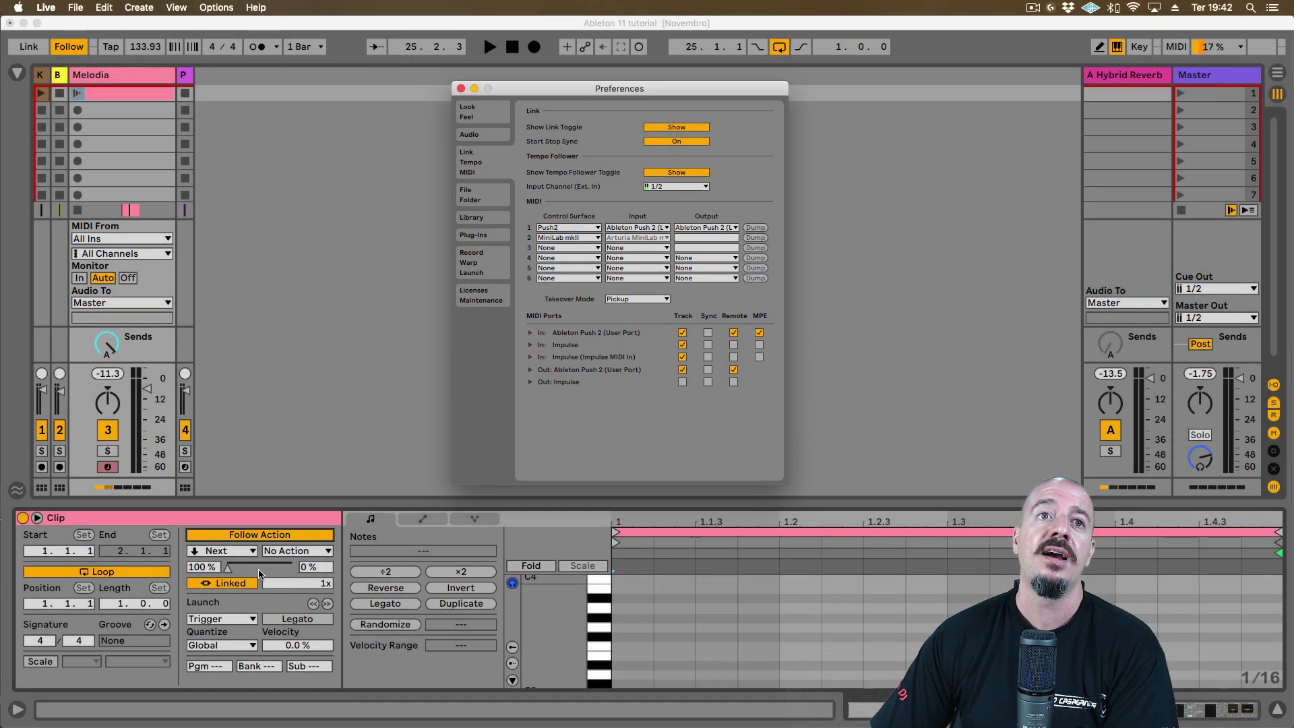
# Look at the Melodia clip's follow action choices and the CPU meter's average and current load options
pyautogui.click(249, 554)
pyautogui.click(248, 554)
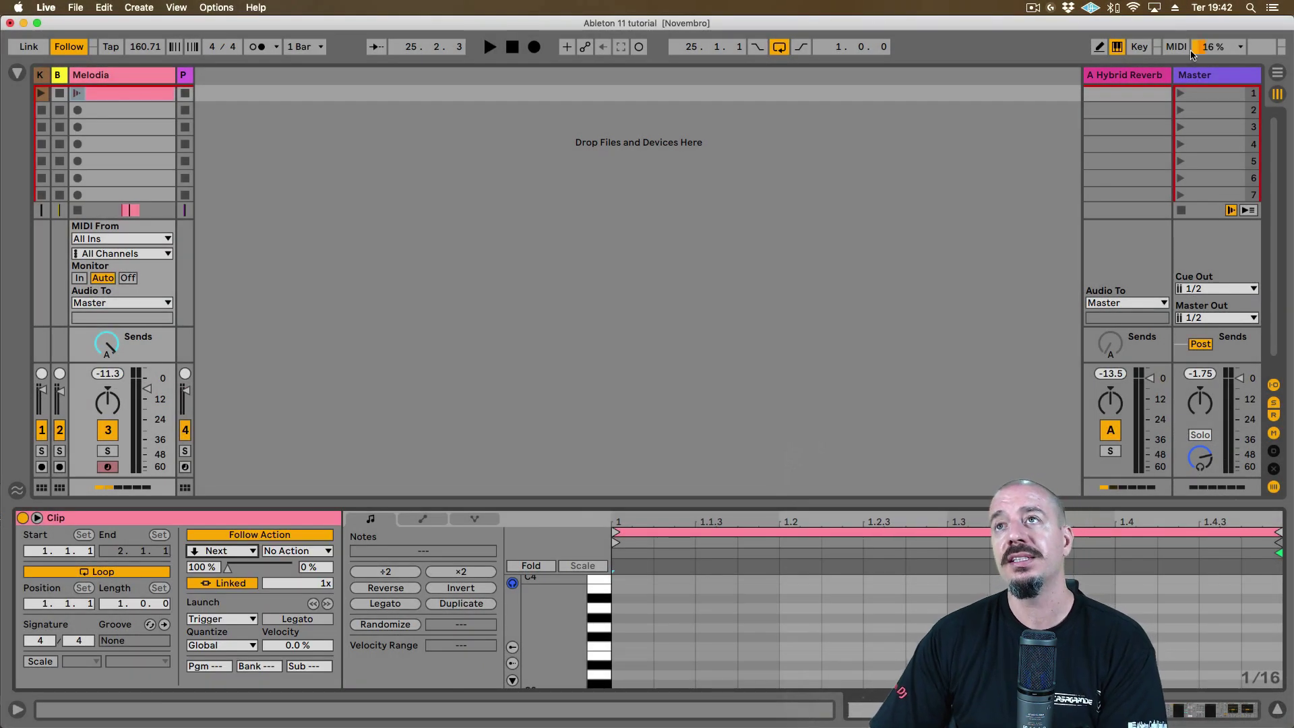
pyautogui.click(1193, 49)
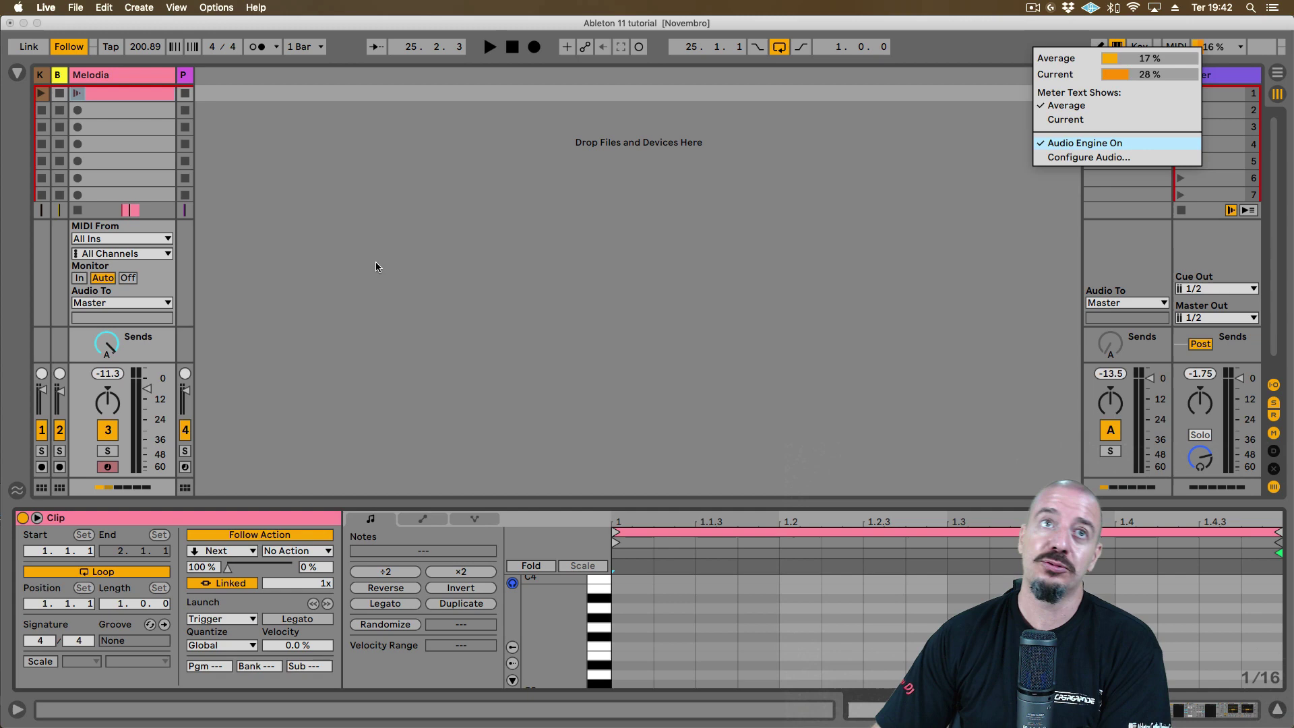
pyautogui.click(375, 262)
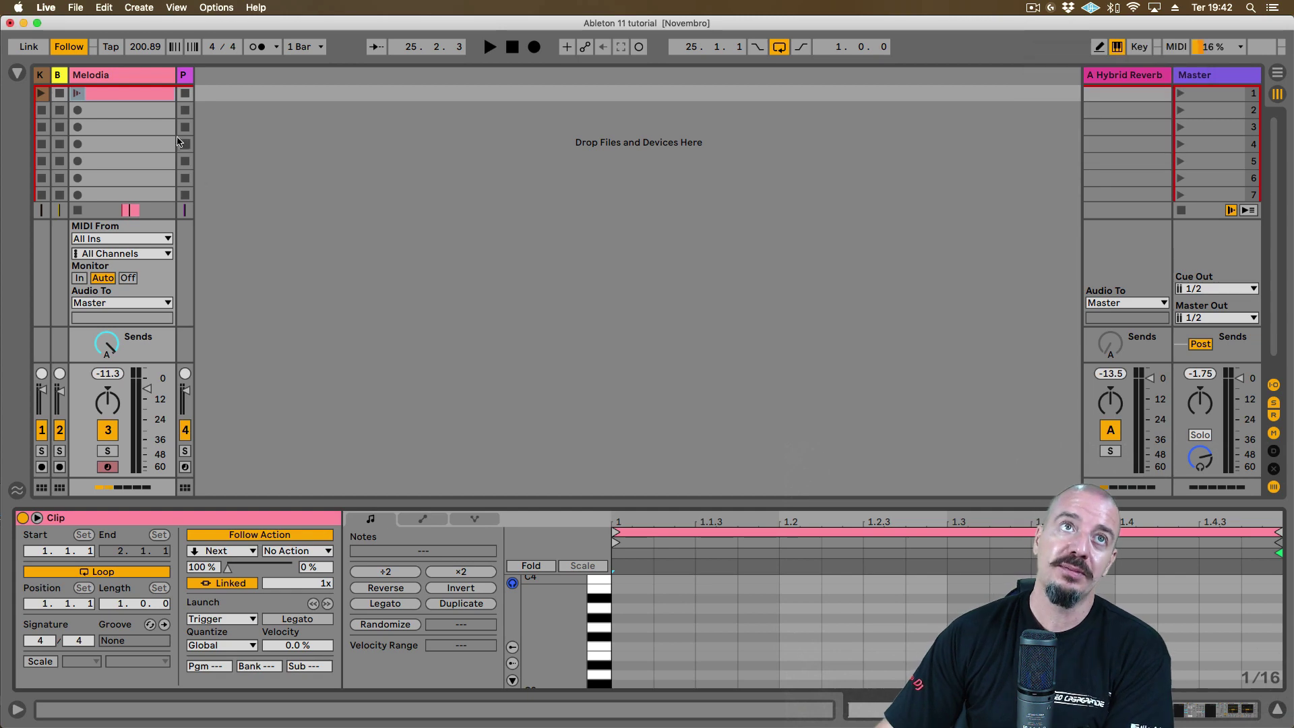